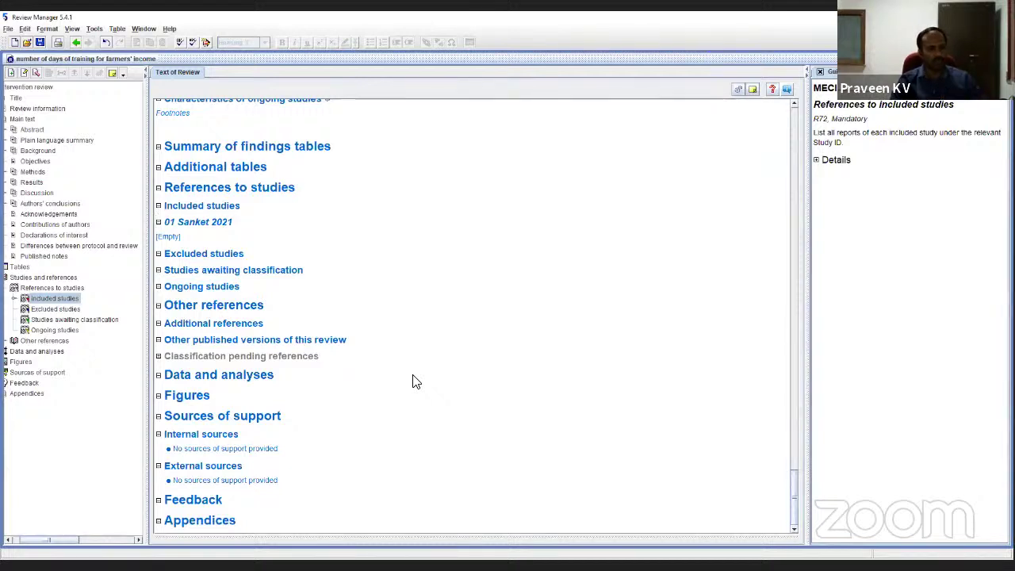
# Add an included study whose ID combines the number 02, the author's name and the year 2020.
pyautogui.rightClick(190, 211)
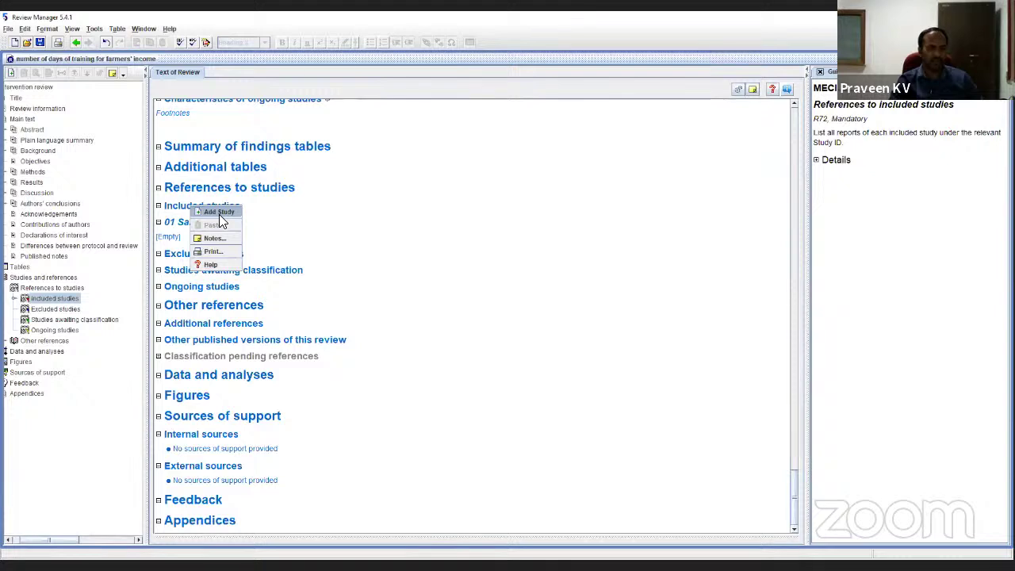
pyautogui.click(218, 212)
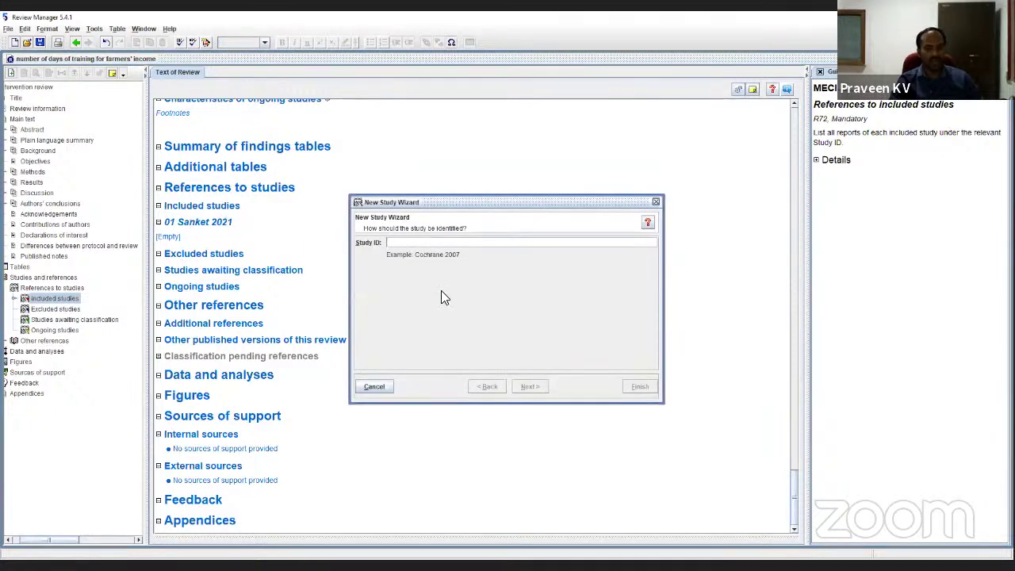
pyautogui.write('02')
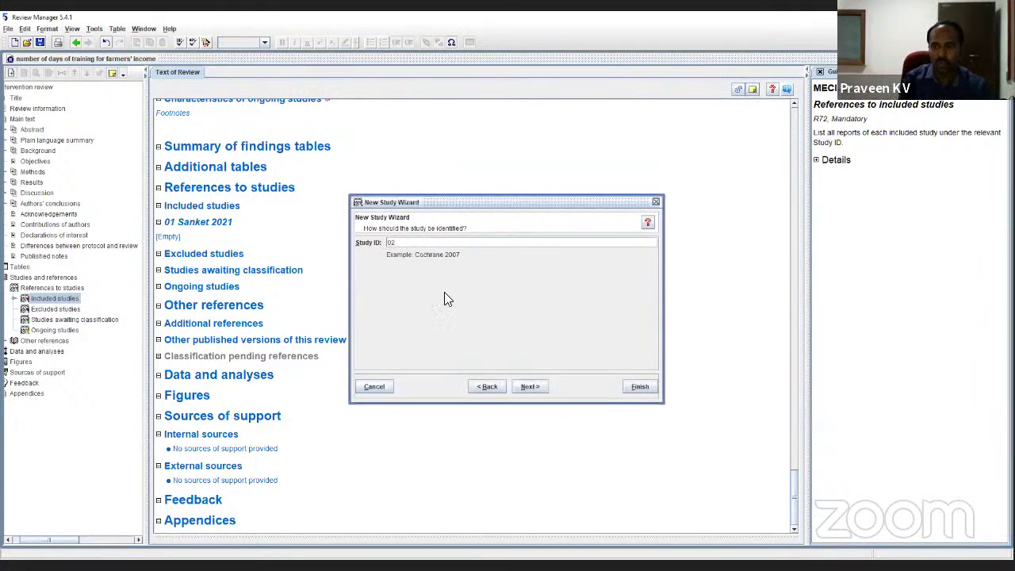
pyautogui.write(' Adity')
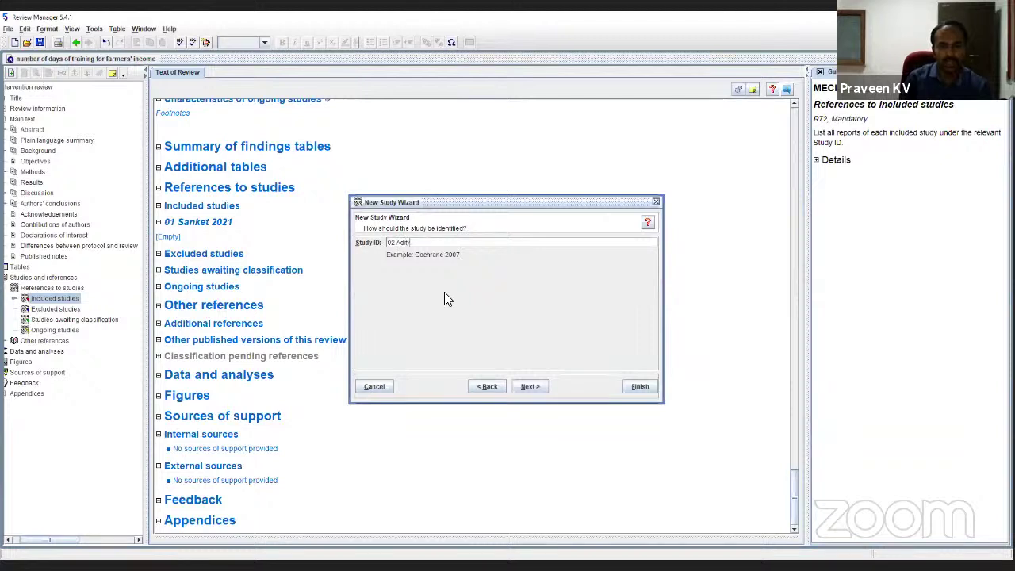
pyautogui.press('BackSpace')
pyautogui.write('i')
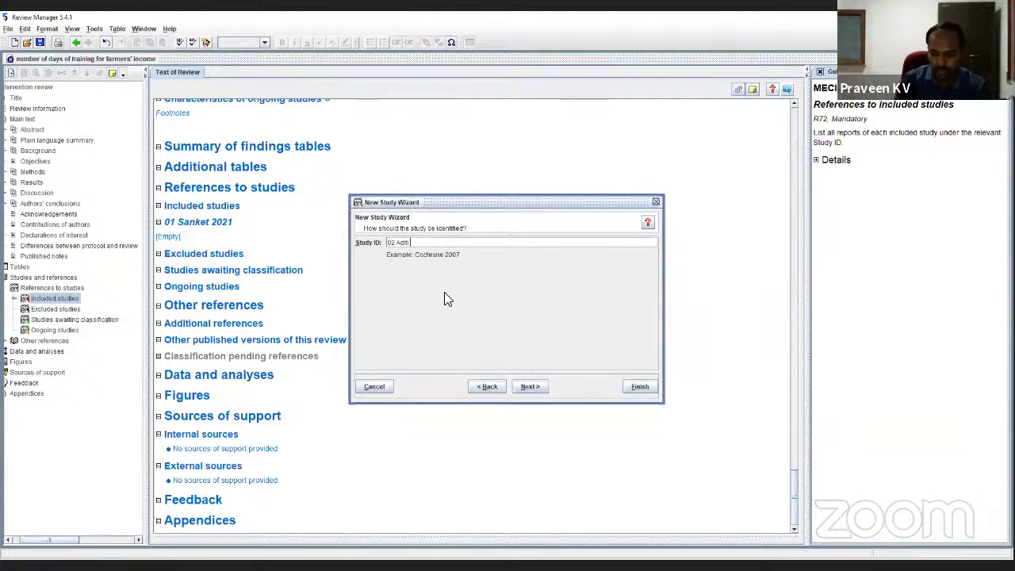
pyautogui.write(' 2020')
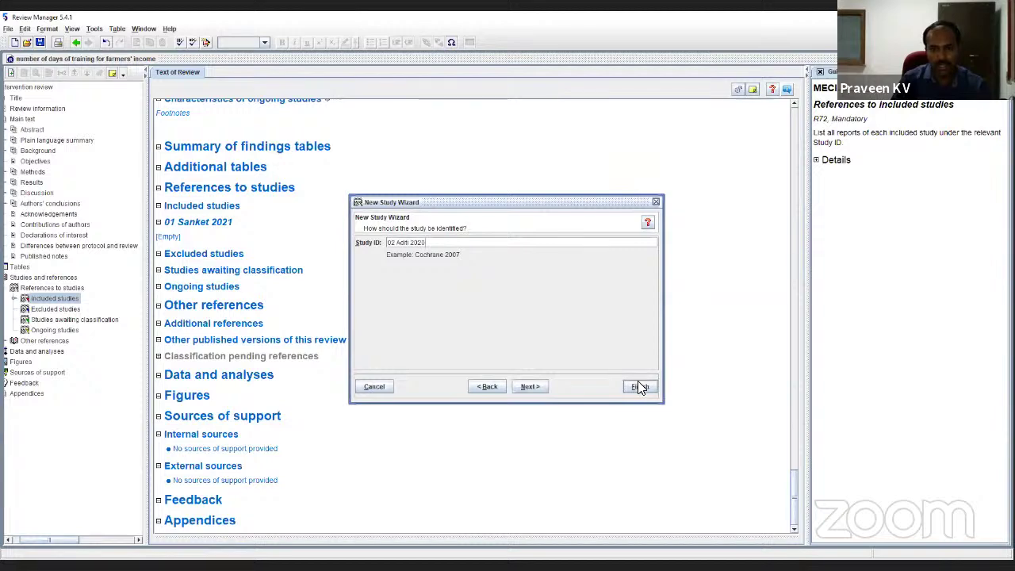
pyautogui.click(639, 386)
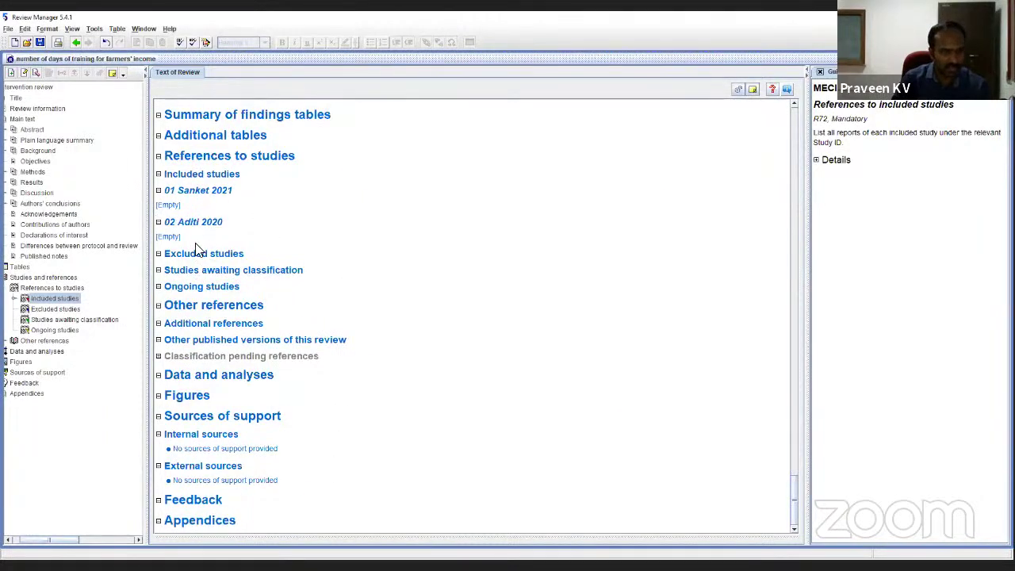
# Add another included study whose ID combines the number 03, the author's name and the year 2019.
pyautogui.rightClick(192, 179)
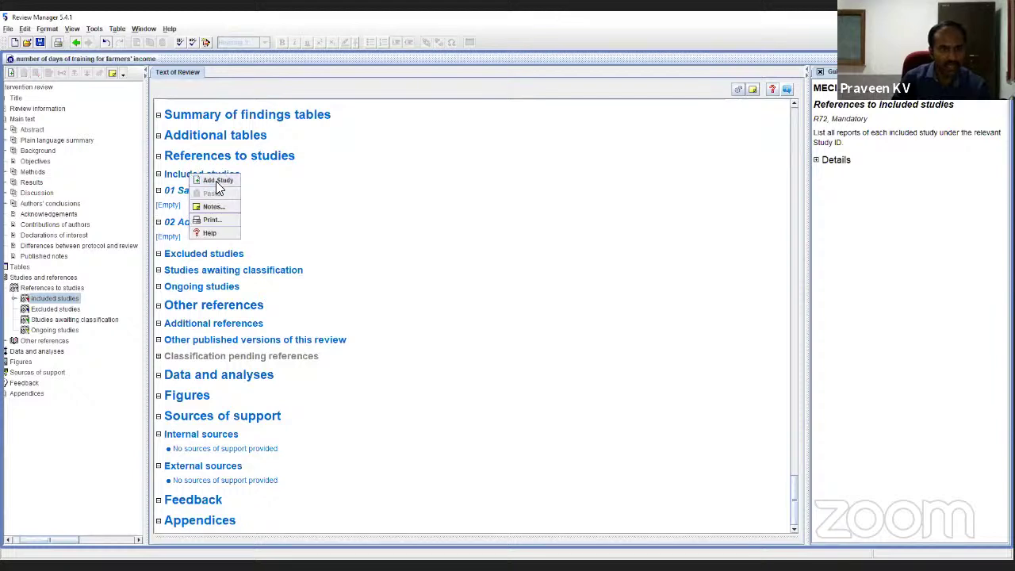
pyautogui.click(217, 180)
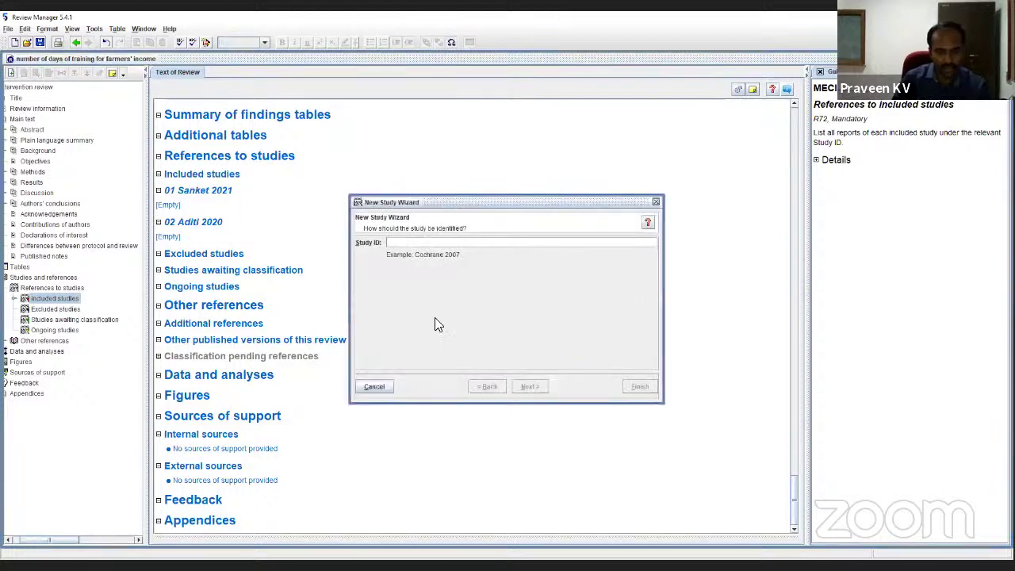
pyautogui.write('03')
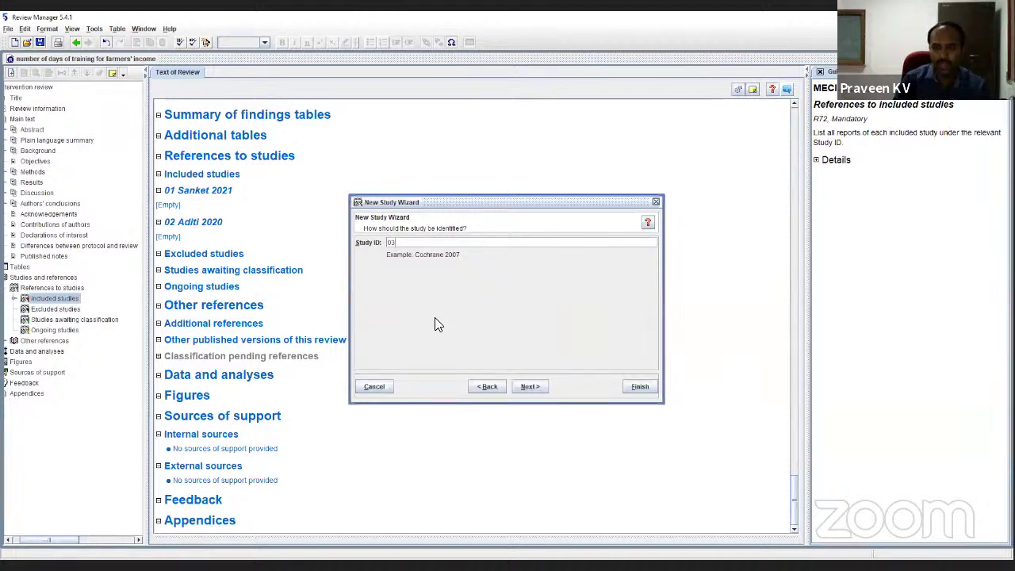
pyautogui.write(' Dennis')
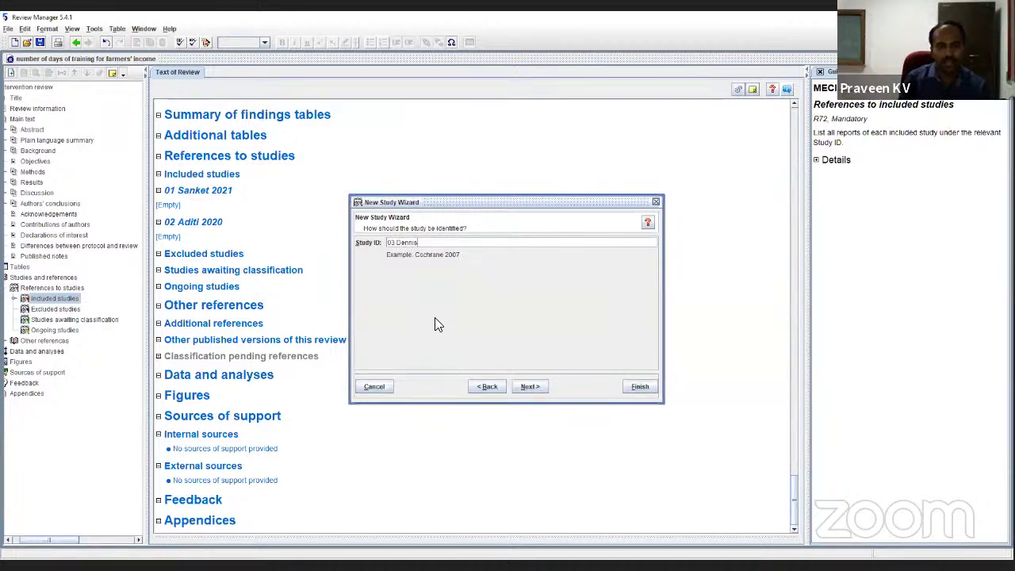
pyautogui.write(' 201')
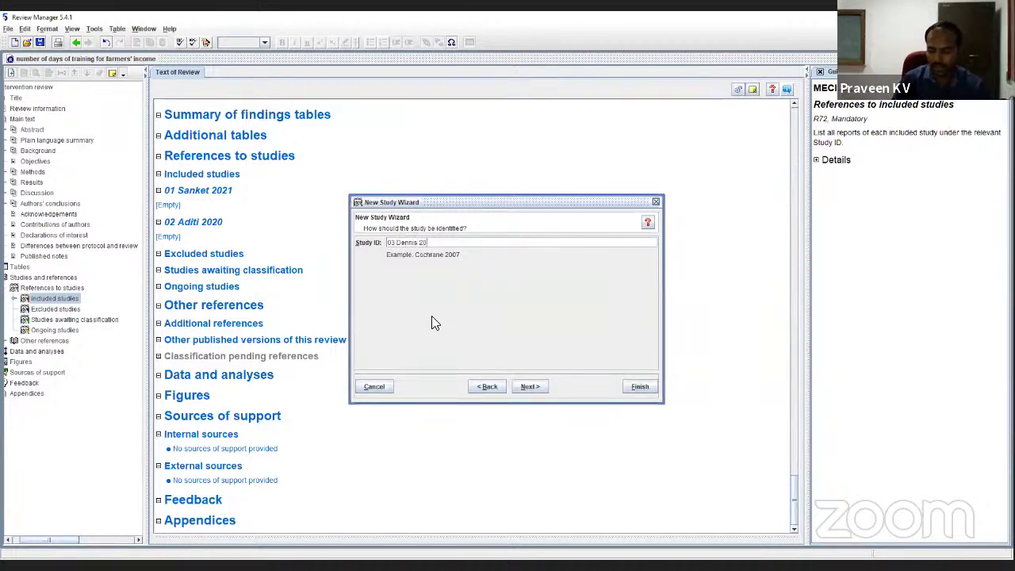
pyautogui.write('9')
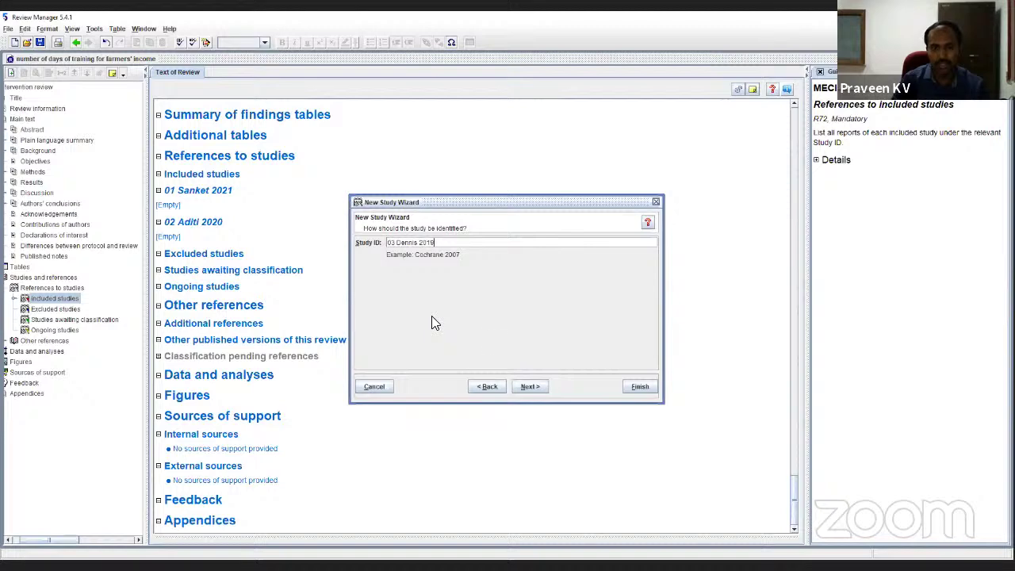
pyautogui.click(640, 385)
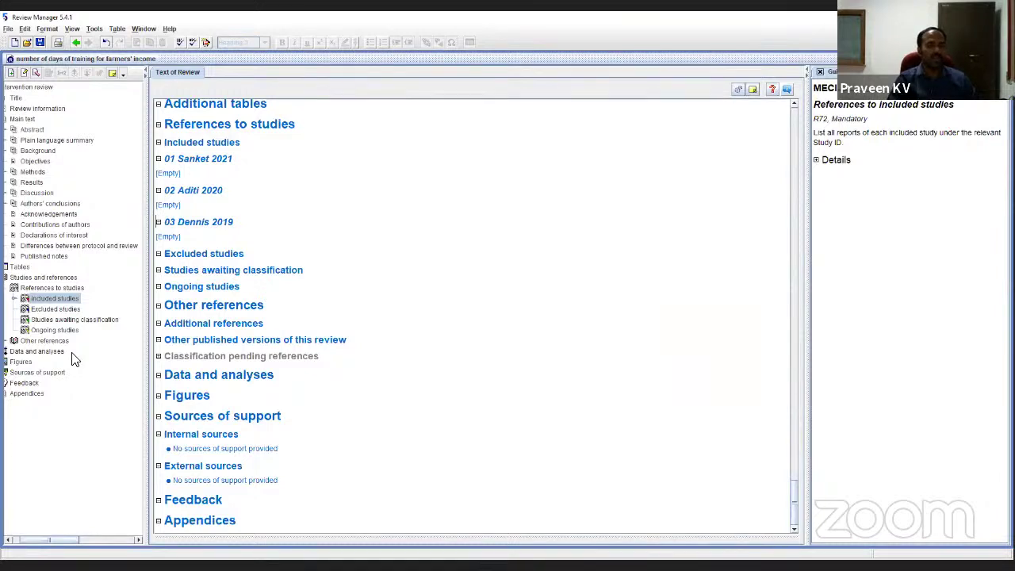
# Expand the included studies in the outline and add a comparison named "effect on income" under Data and analyses.
pyautogui.doubleClick(46, 300)
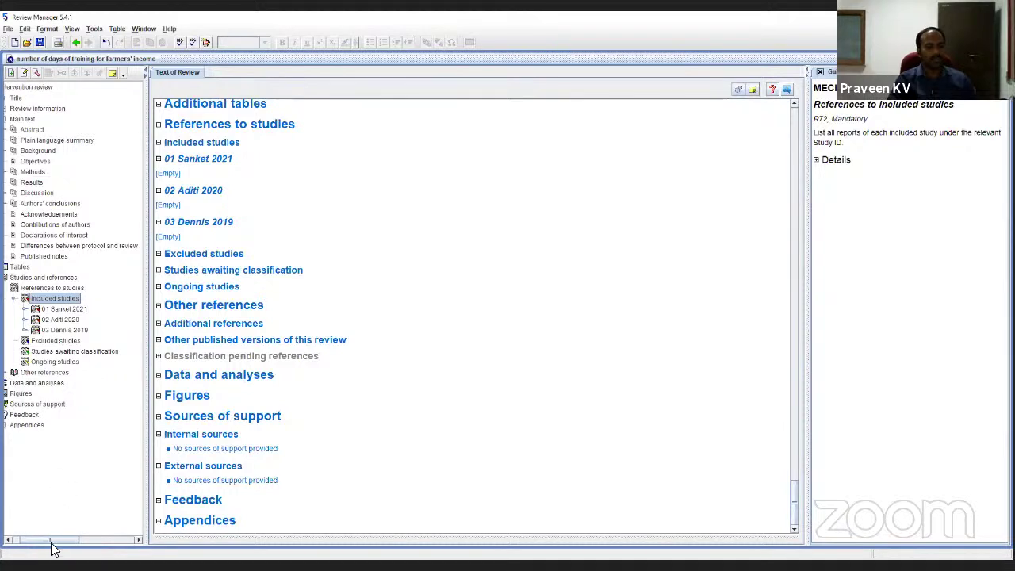
pyautogui.moveTo(50, 539); pyautogui.dragTo(19, 540)
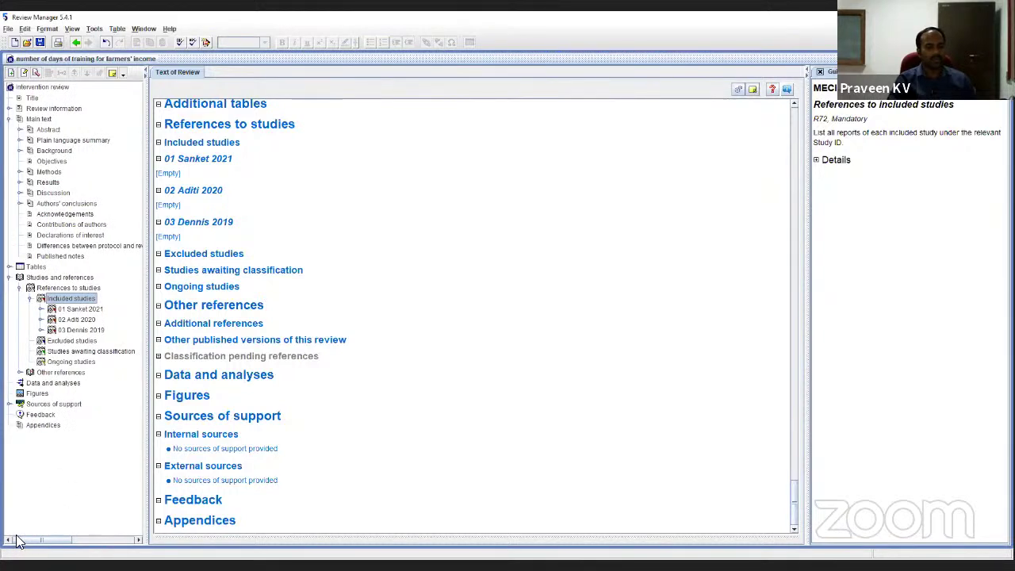
pyautogui.click(46, 384)
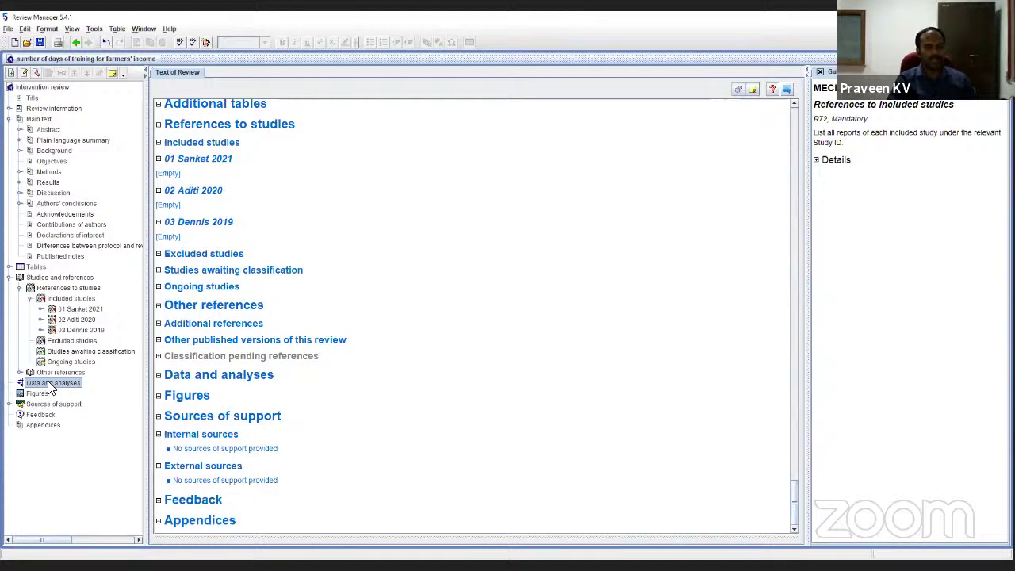
pyautogui.rightClick(50, 384)
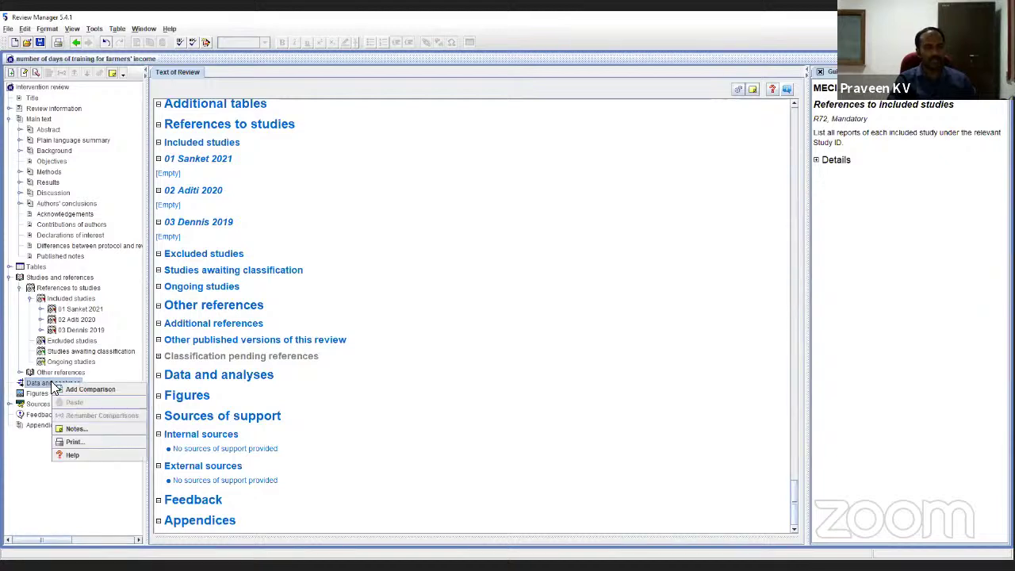
pyautogui.click(99, 389)
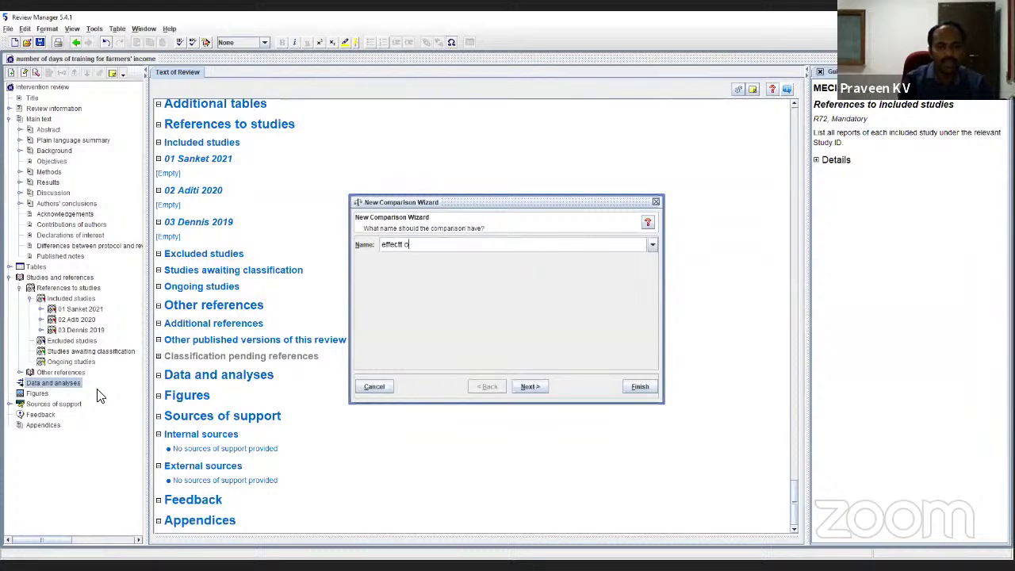
pyautogui.press('BackSpace')
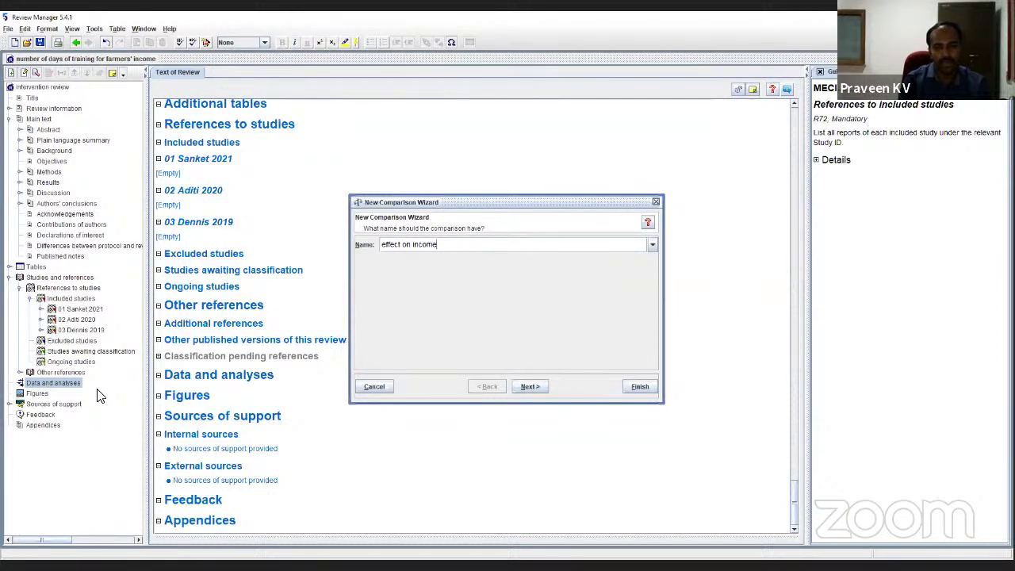
pyautogui.click(528, 387)
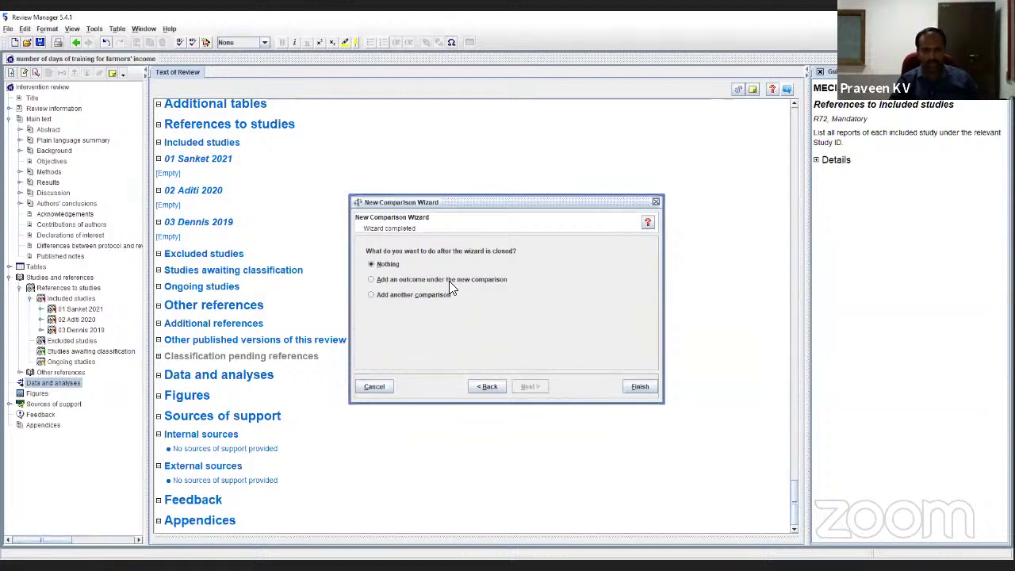
pyautogui.click(481, 386)
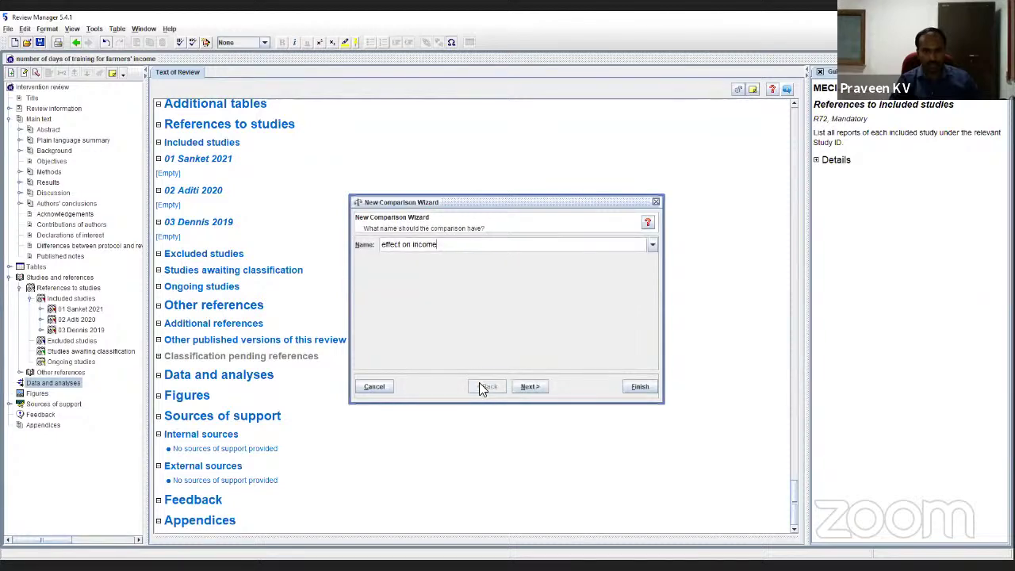
pyautogui.click(642, 388)
# Expand Data and analyses in the outline and select the "effect on income" comparison.
pyautogui.click(70, 382)
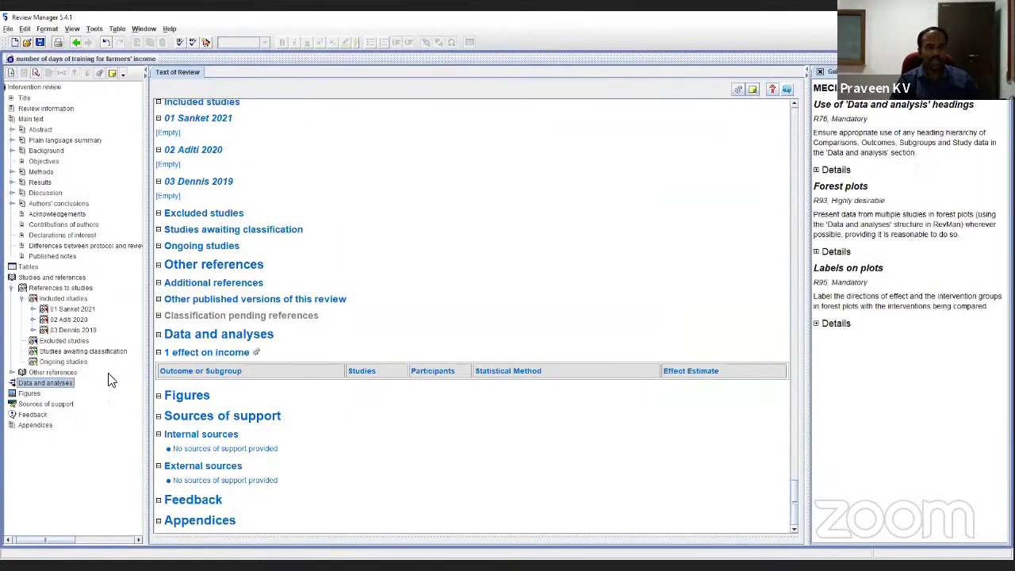
pyautogui.doubleClick(54, 383)
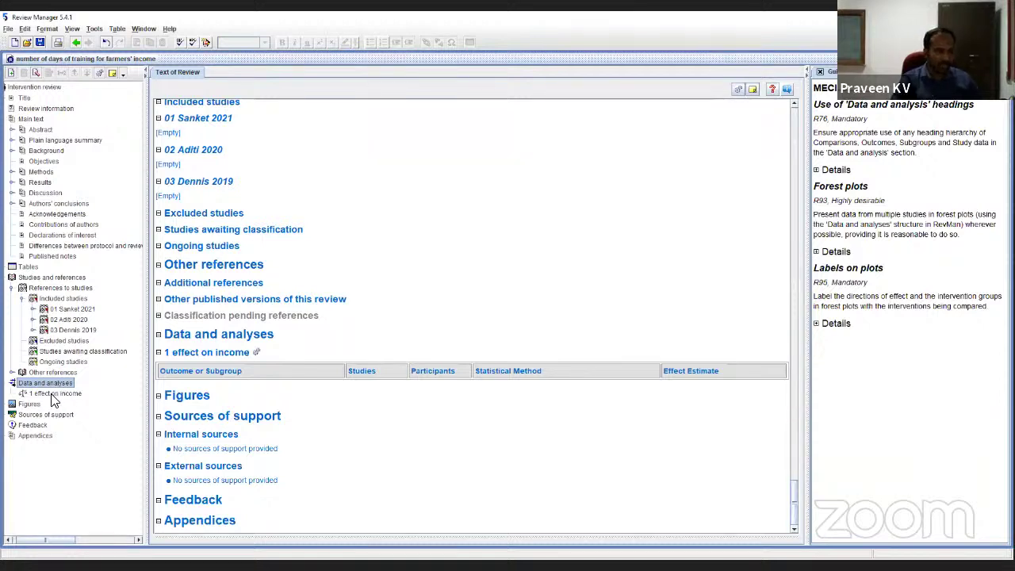
pyautogui.click(52, 395)
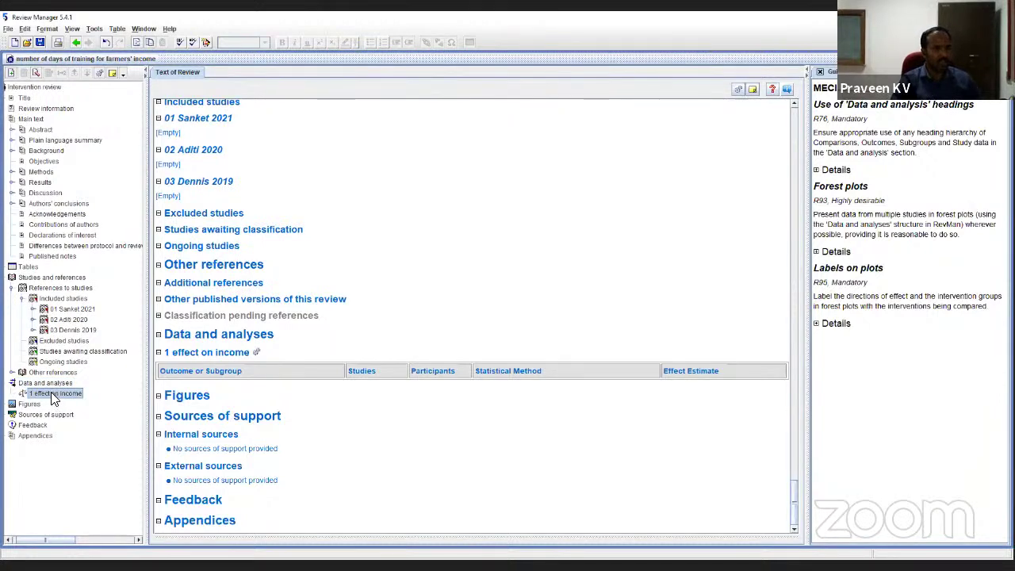
pyautogui.doubleClick(52, 395)
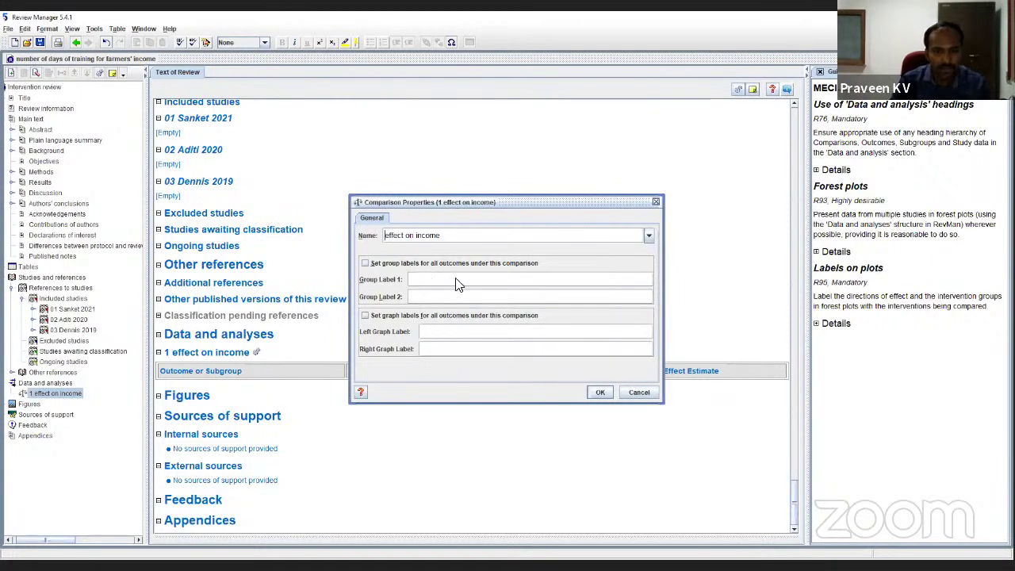
pyautogui.click(365, 263)
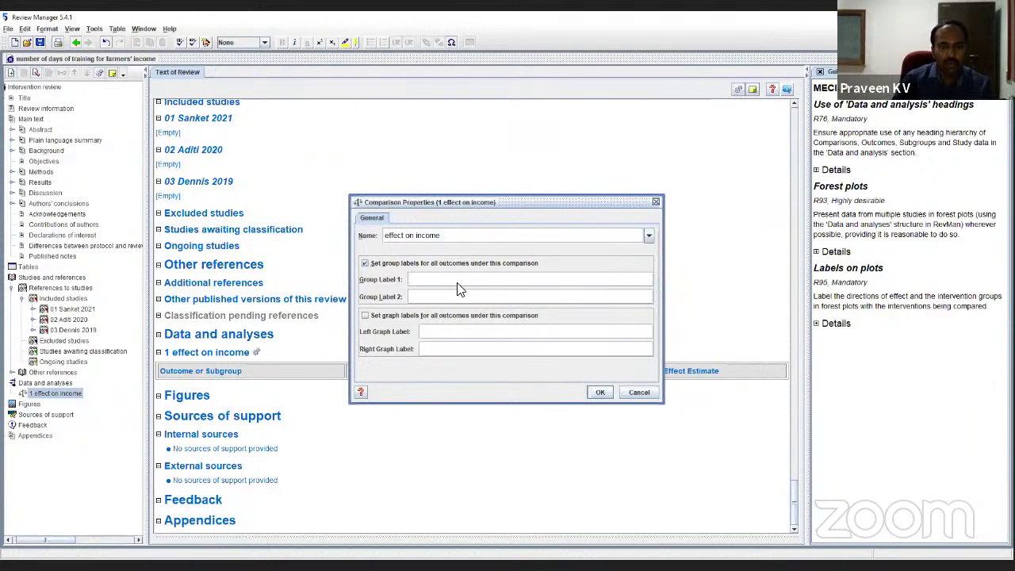
pyautogui.click(634, 393)
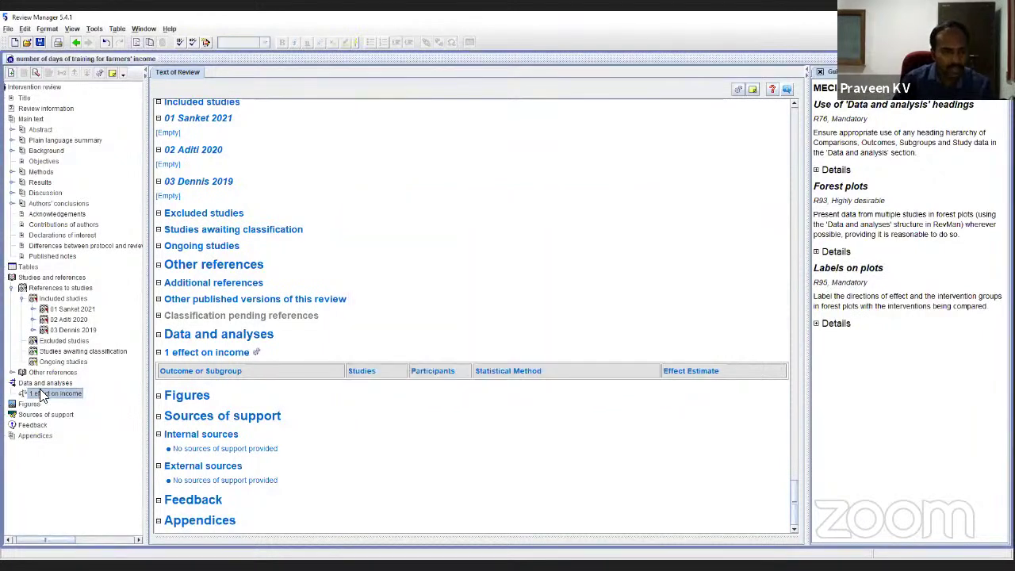
# Start a new outcome under the "effect on income" comparison with the Continuous data type and name it "Income".
pyautogui.rightClick(45, 394)
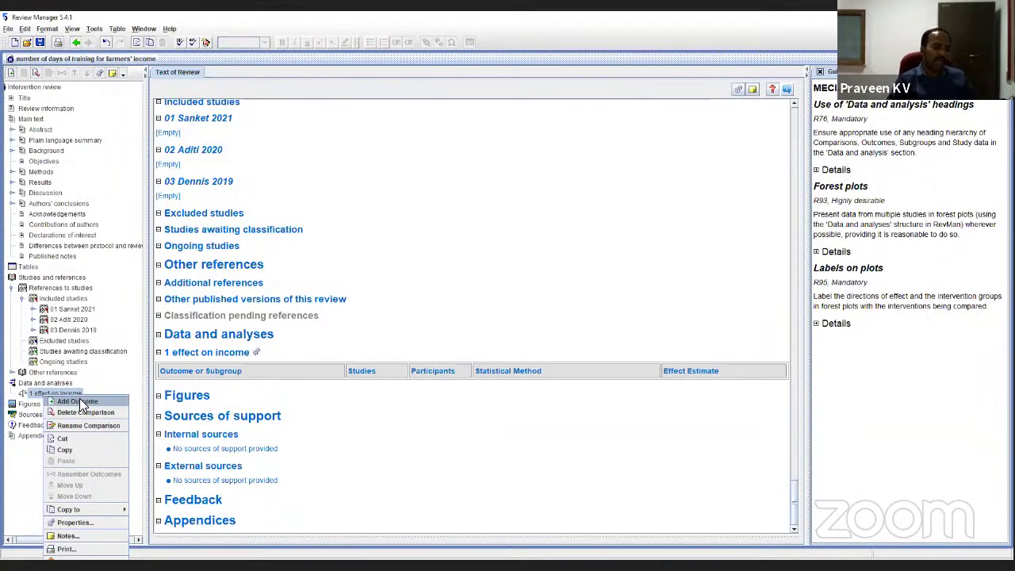
pyautogui.click(79, 401)
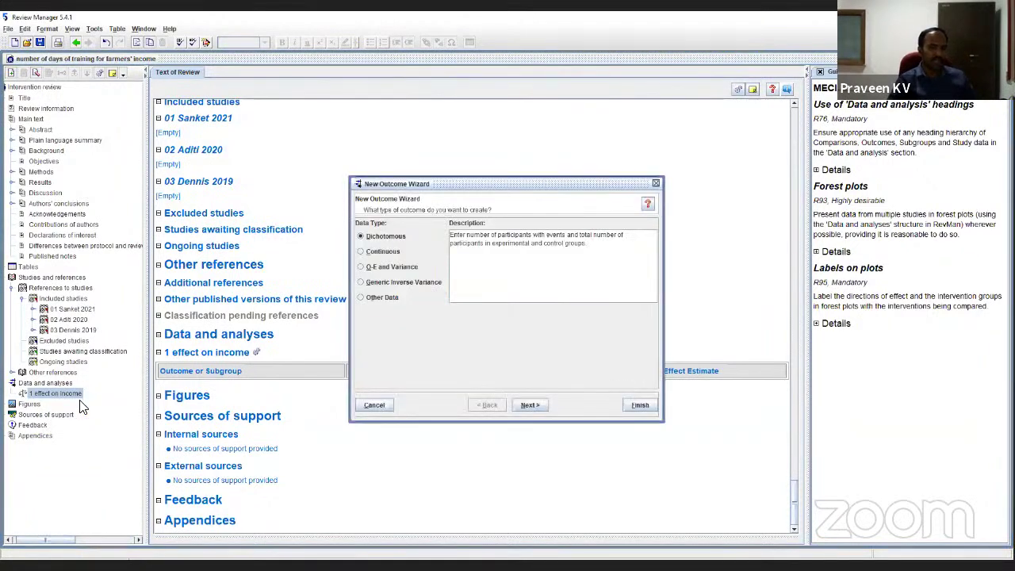
pyautogui.click(379, 252)
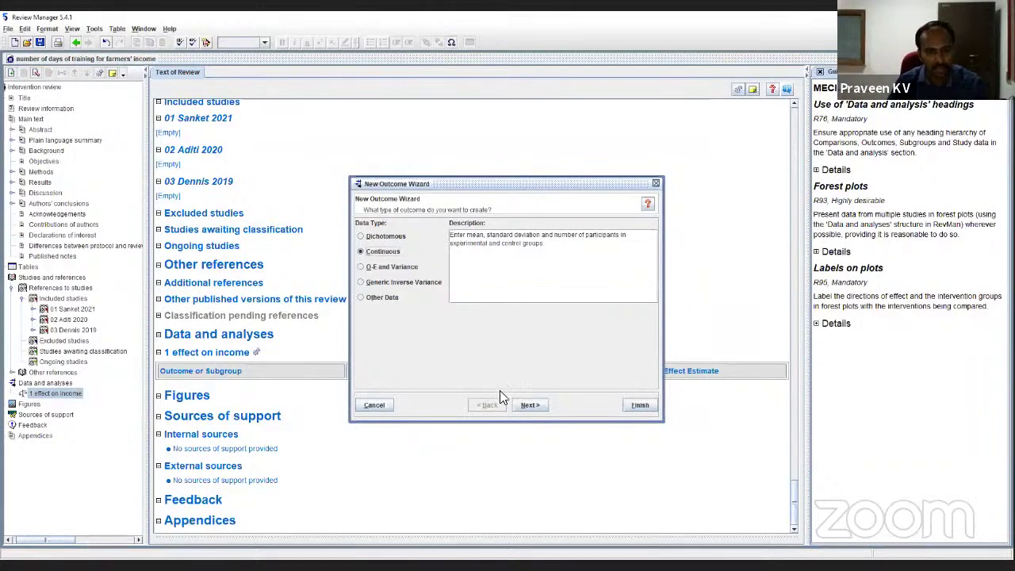
pyautogui.click(531, 404)
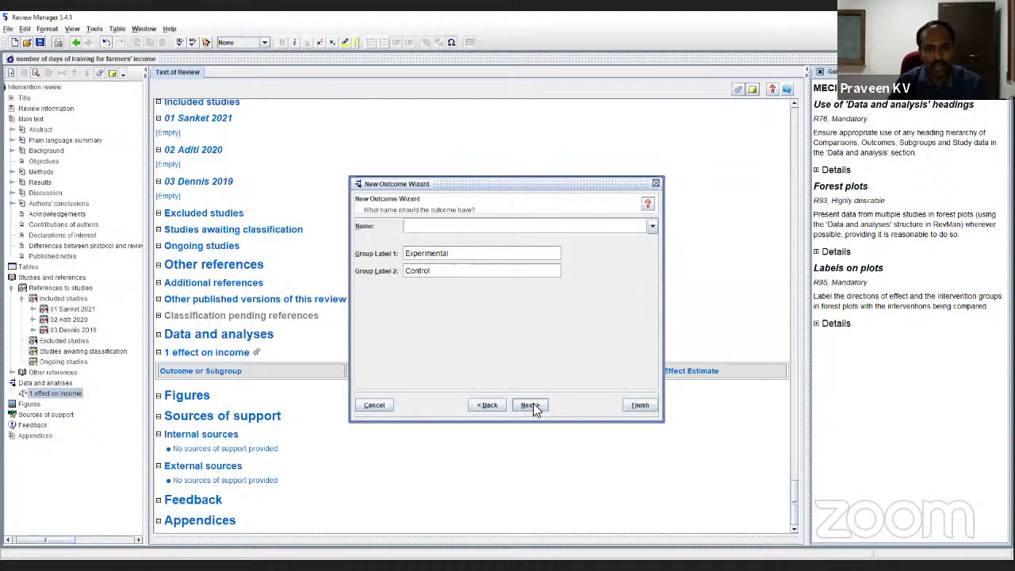
pyautogui.write('Inc')
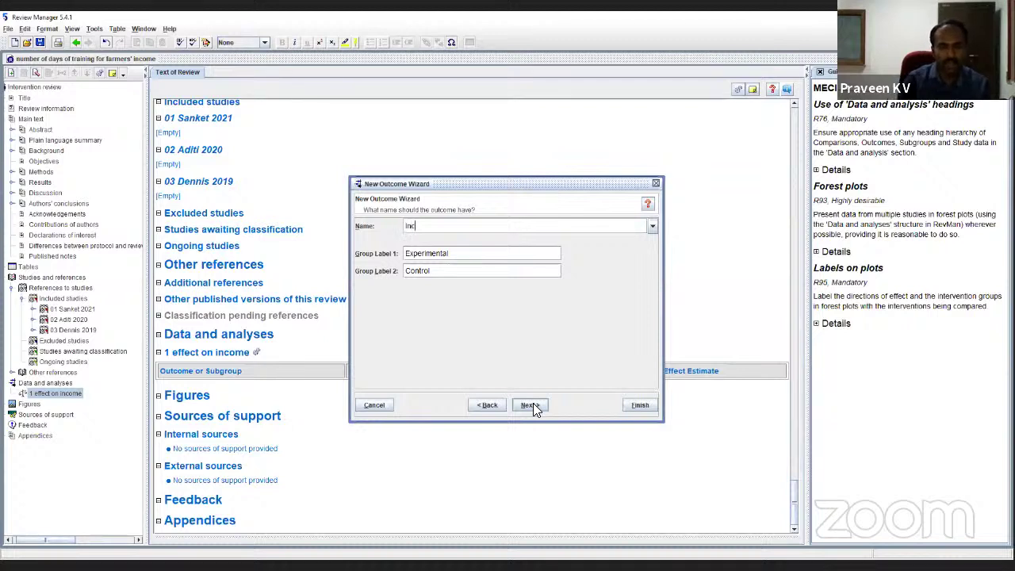
pyautogui.write('ome')
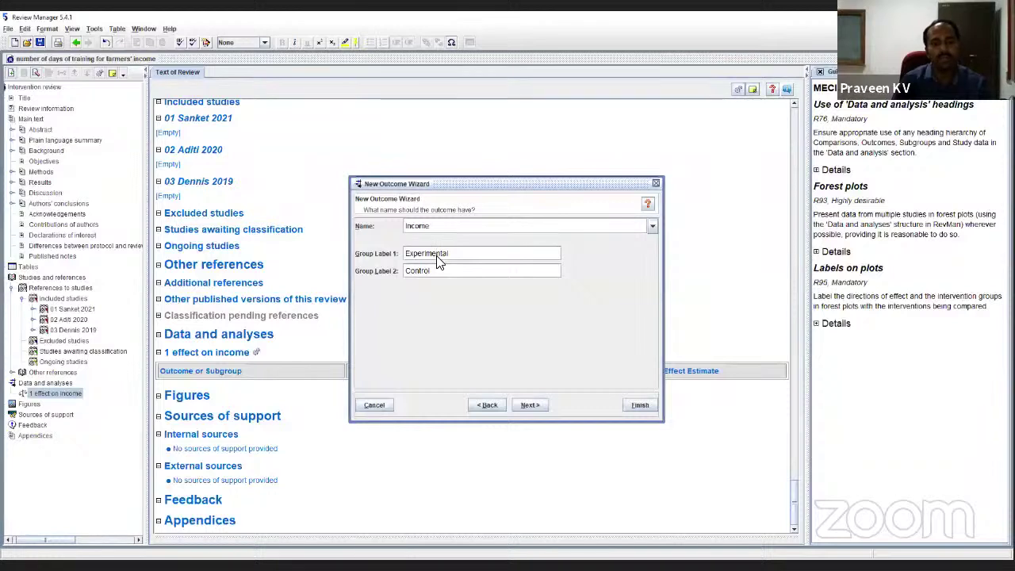
# Label the outcome's first group "Trained" and its second group "Others".
pyautogui.doubleClick(438, 254)
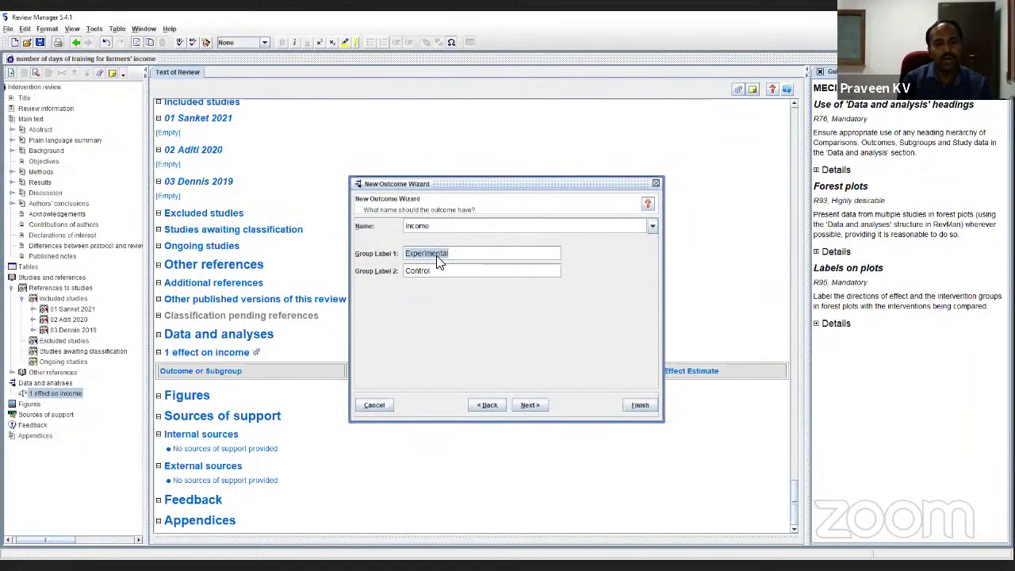
pyautogui.write('Treated')
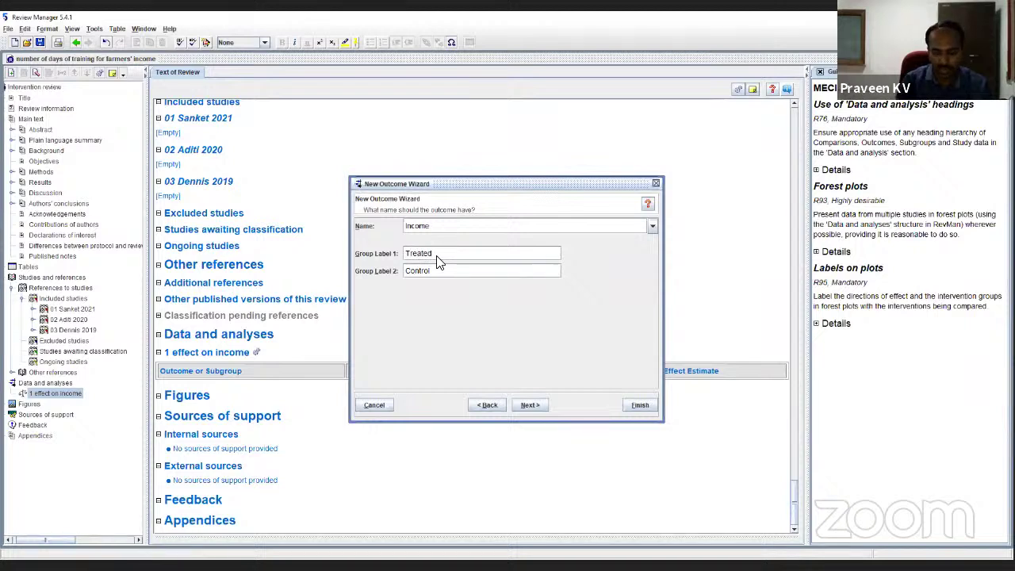
pyautogui.press('BackSpace')
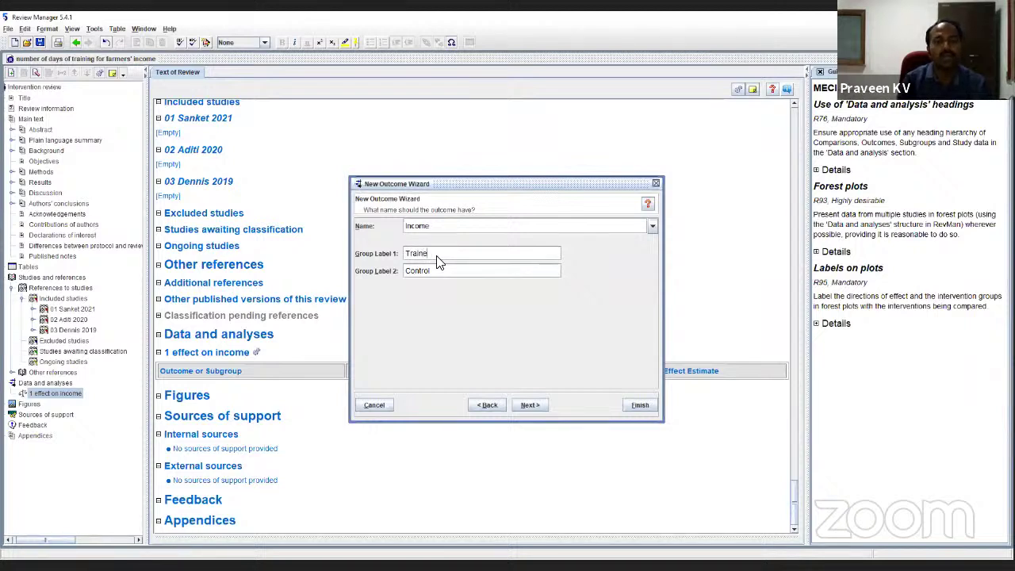
pyautogui.write('d')
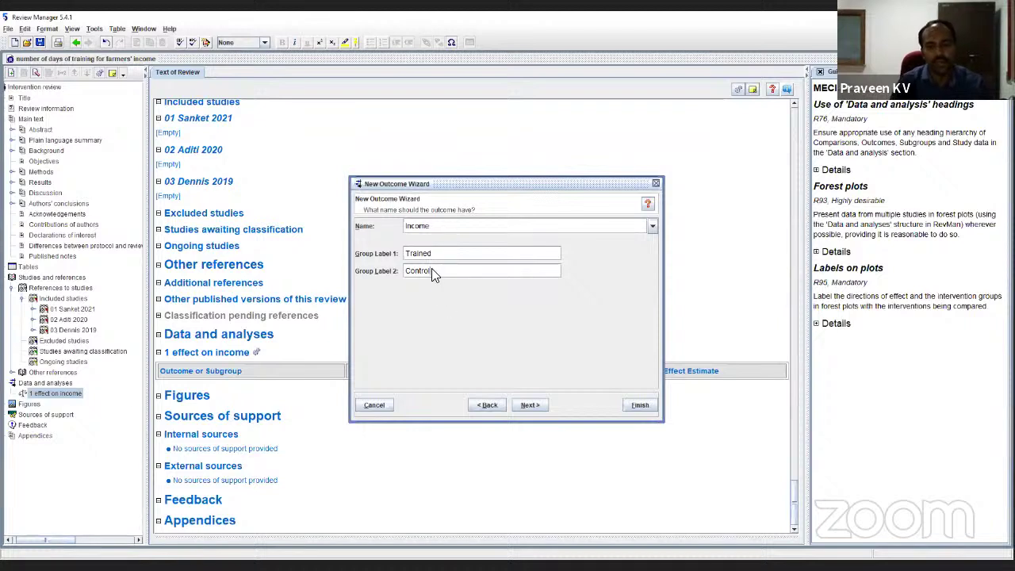
pyautogui.doubleClick(434, 273)
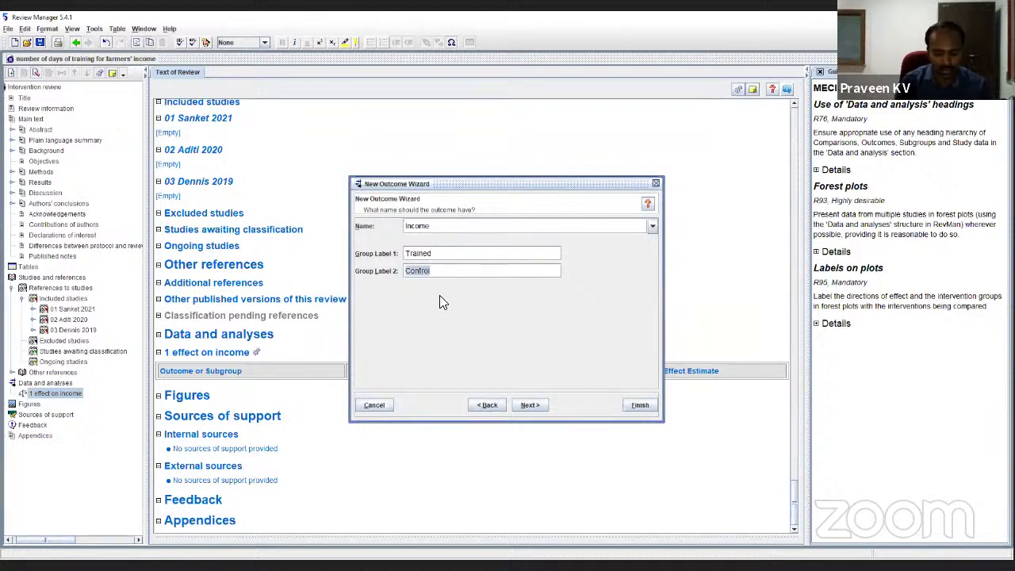
pyautogui.write('Others')
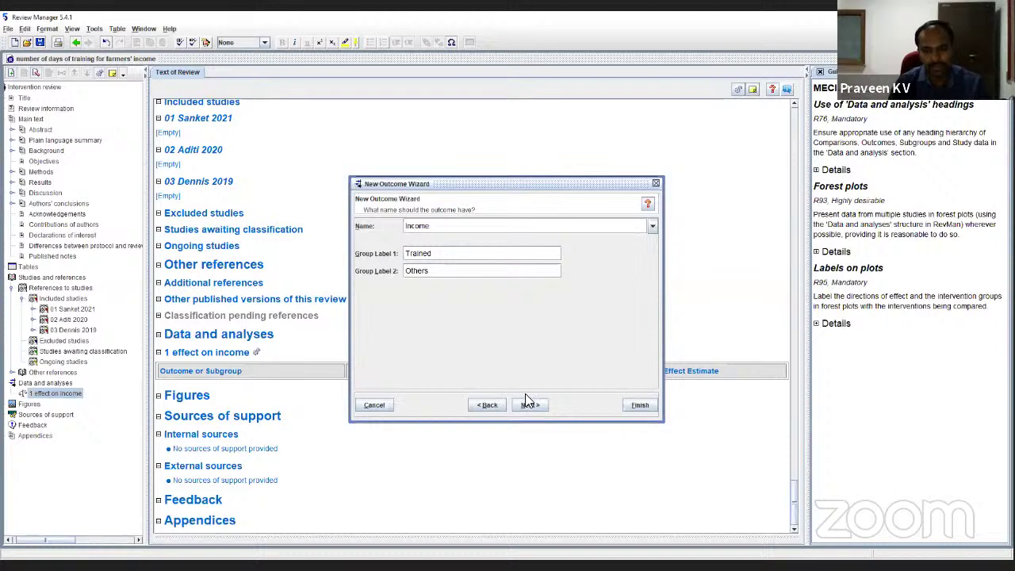
pyautogui.click(530, 406)
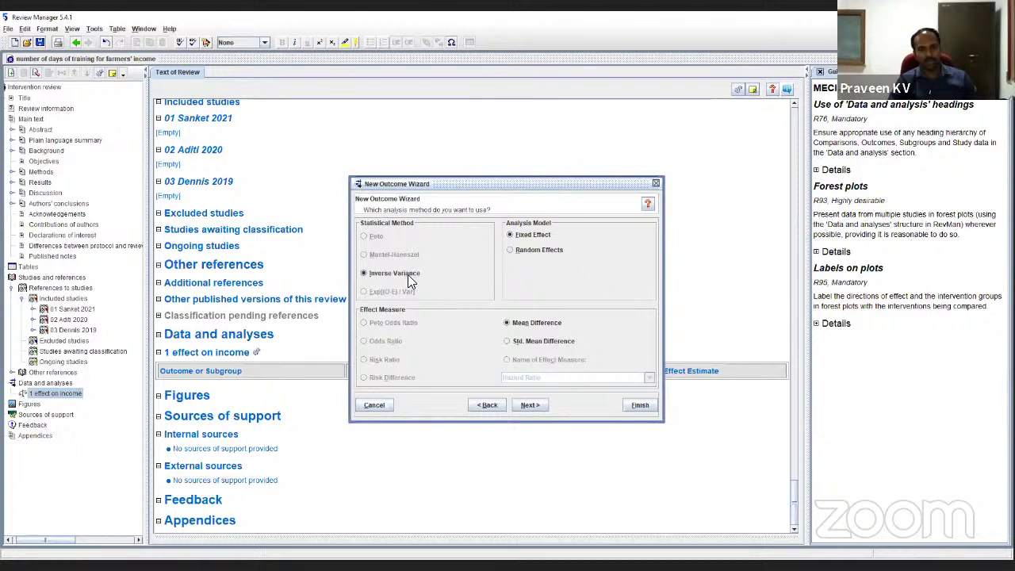
# Choose the Random Effects model with Mean Difference as the effect measure, keeping totals and subtotals and the 95% confidence intervals.
pyautogui.click(524, 252)
pyautogui.click(533, 342)
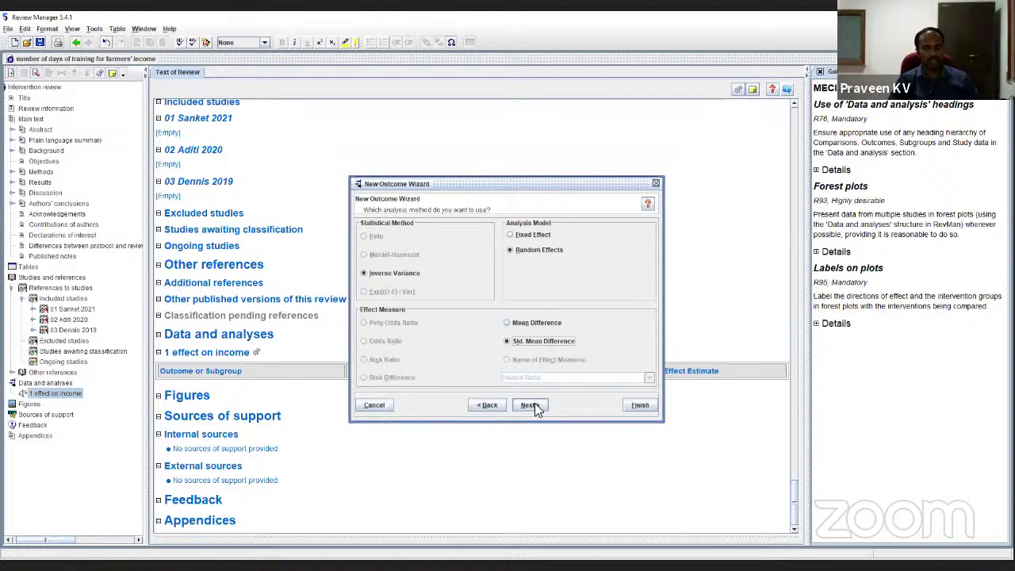
pyautogui.click(537, 323)
pyautogui.click(530, 405)
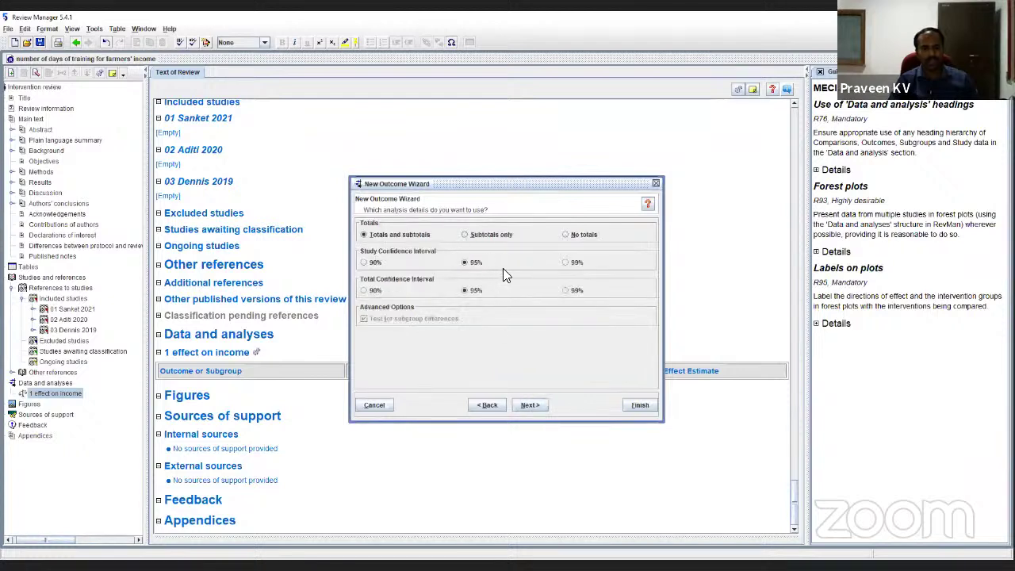
pyautogui.click(528, 405)
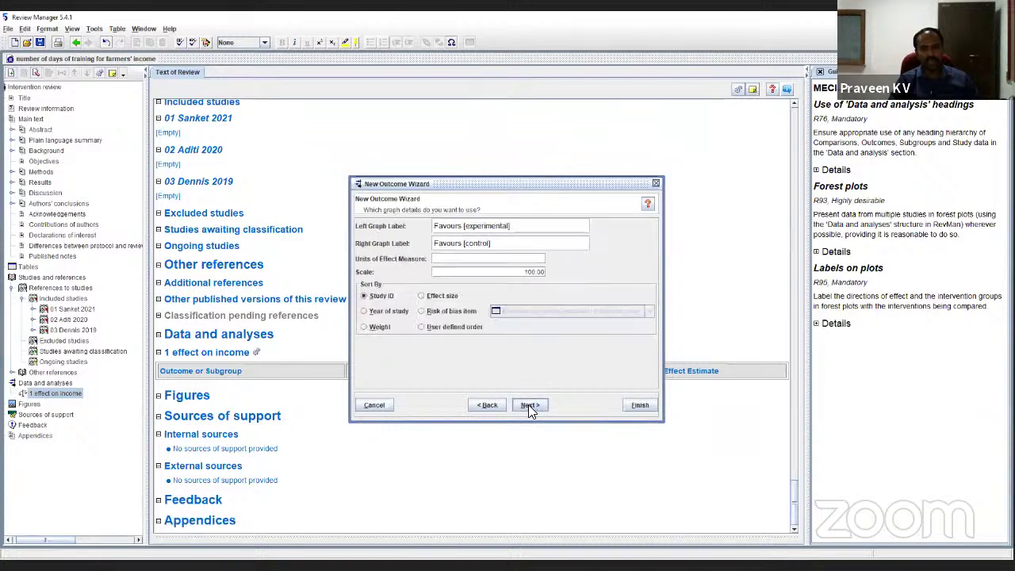
# Set the left graph label to "Others" and the right graph label to "Trained", keeping the sorting by study ID.
pyautogui.tripleClick(471, 228)
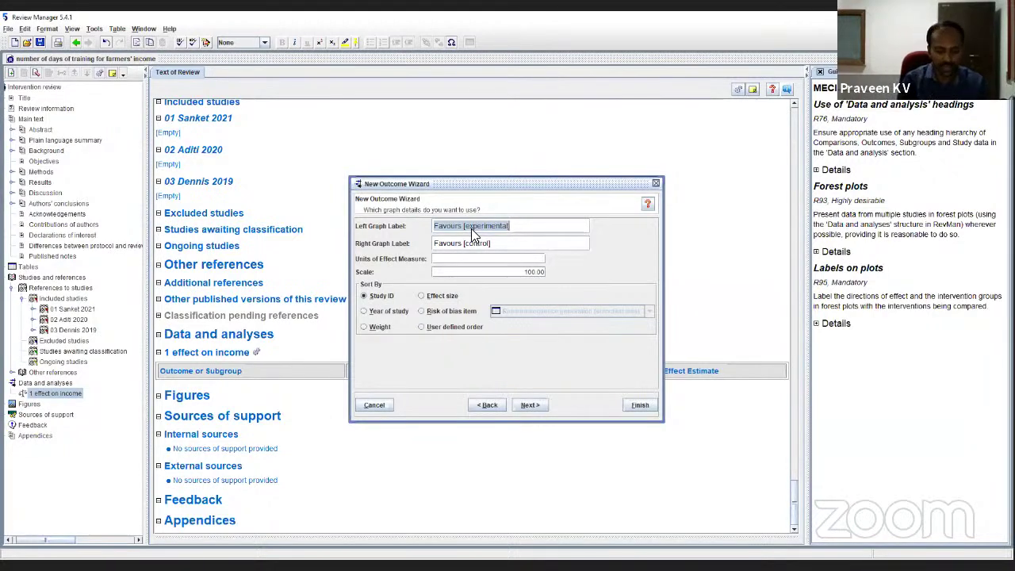
pyautogui.write('Oth')
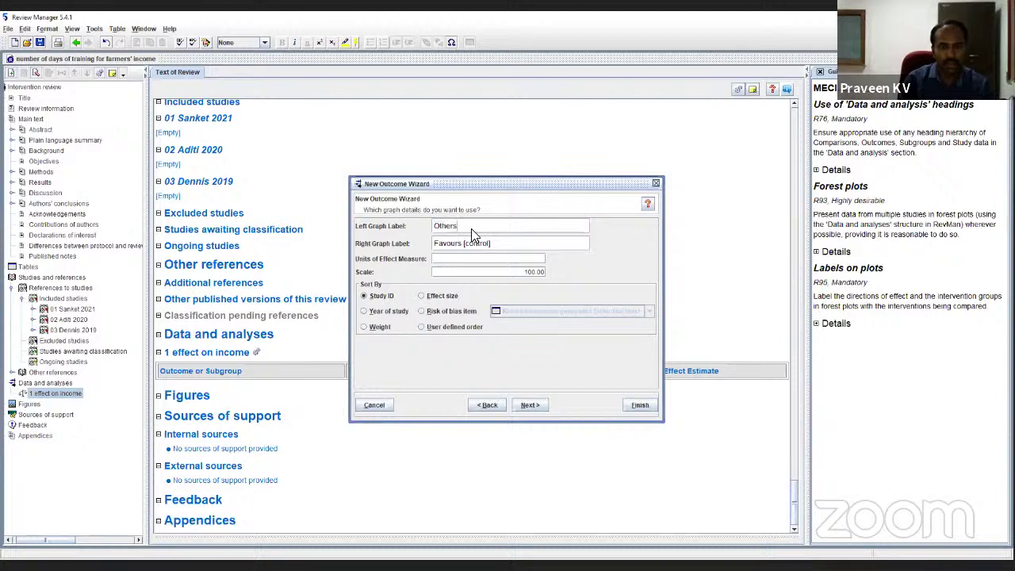
pyautogui.write('ers')
pyautogui.doubleClick(482, 241)
pyautogui.press('BackSpace')
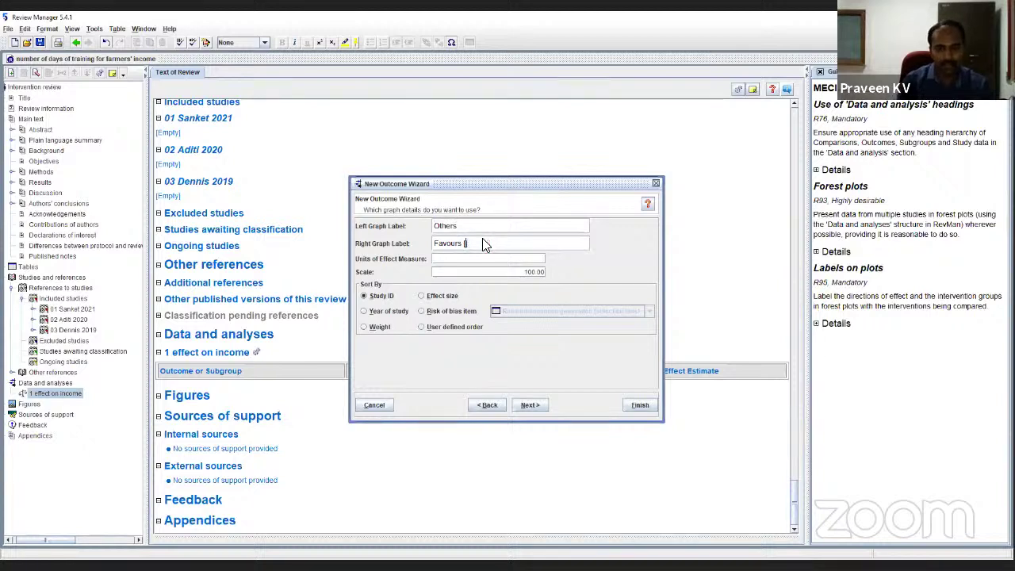
pyautogui.press('BackSpace')
pyautogui.press('BackSpace')
pyautogui.press('BackSpace')
pyautogui.press('BackSpace')
pyautogui.press('BackSpace')
pyautogui.press('BackSpace')
pyautogui.press('BackSpace')
pyautogui.press('BackSpace')
pyautogui.press('BackSpace')
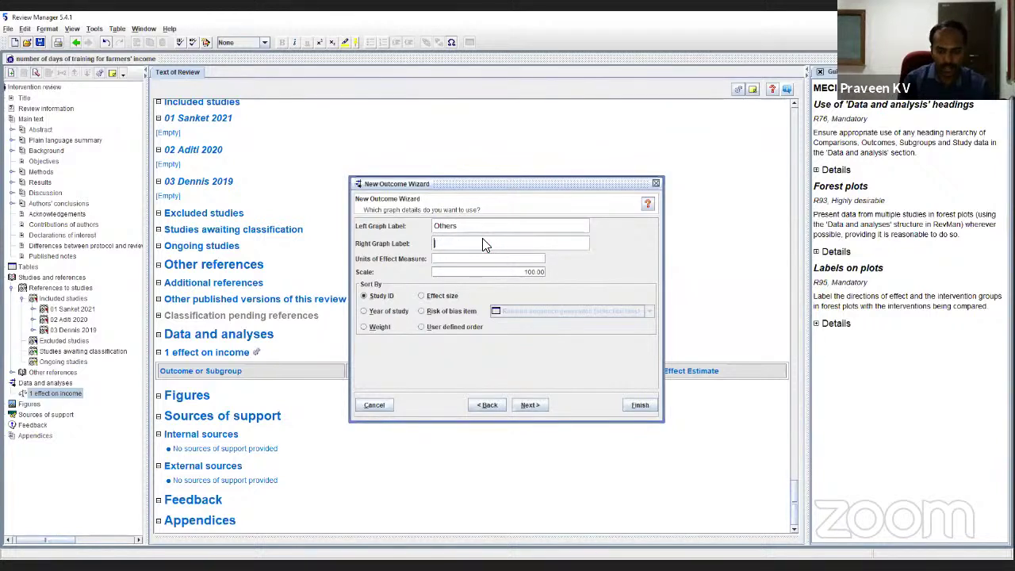
pyautogui.write('Tra')
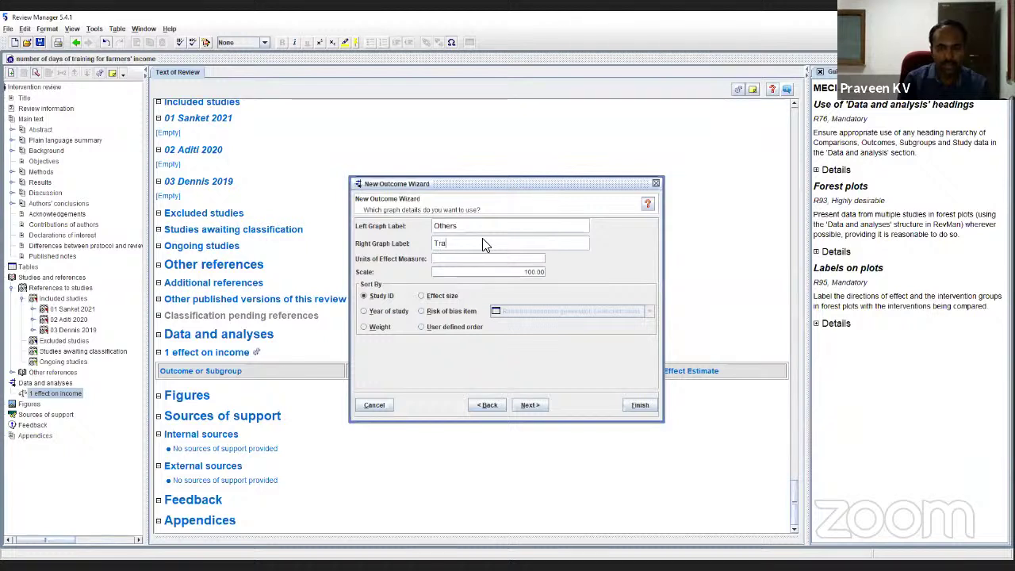
pyautogui.write('ined')
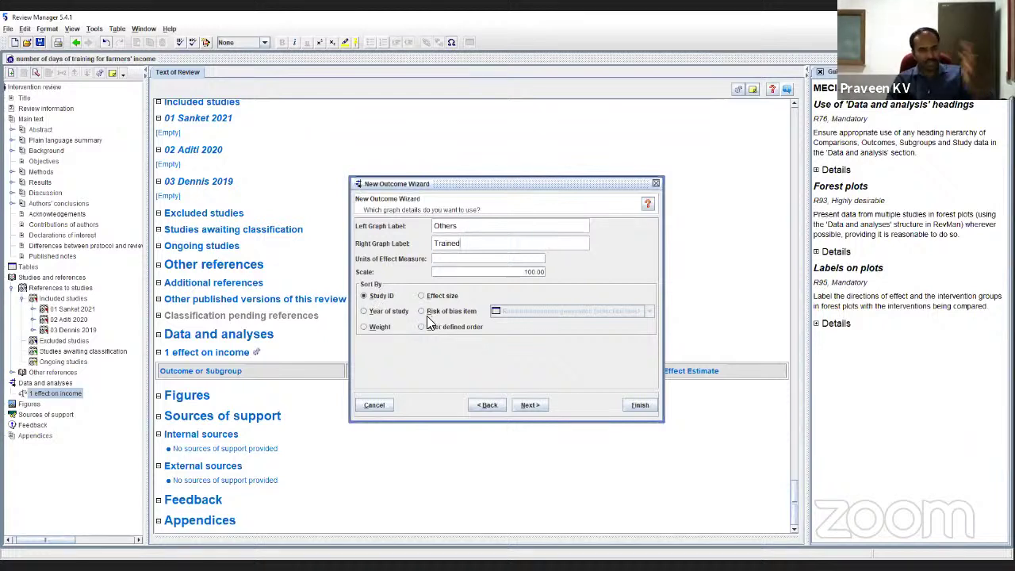
pyautogui.click(524, 404)
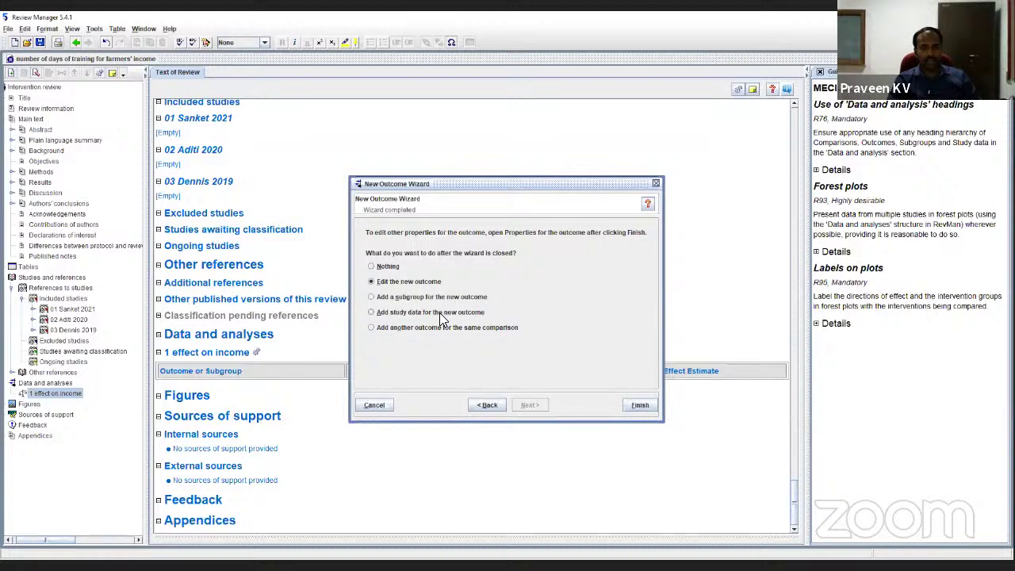
# Complete the outcome with the option to add study data and add all three included studies to it.
pyautogui.click(389, 314)
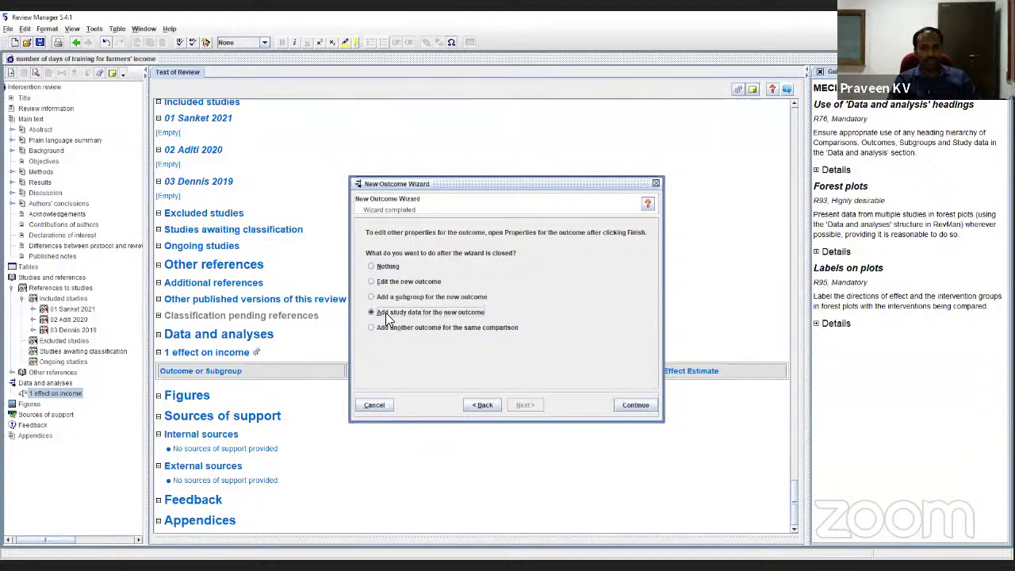
pyautogui.click(635, 405)
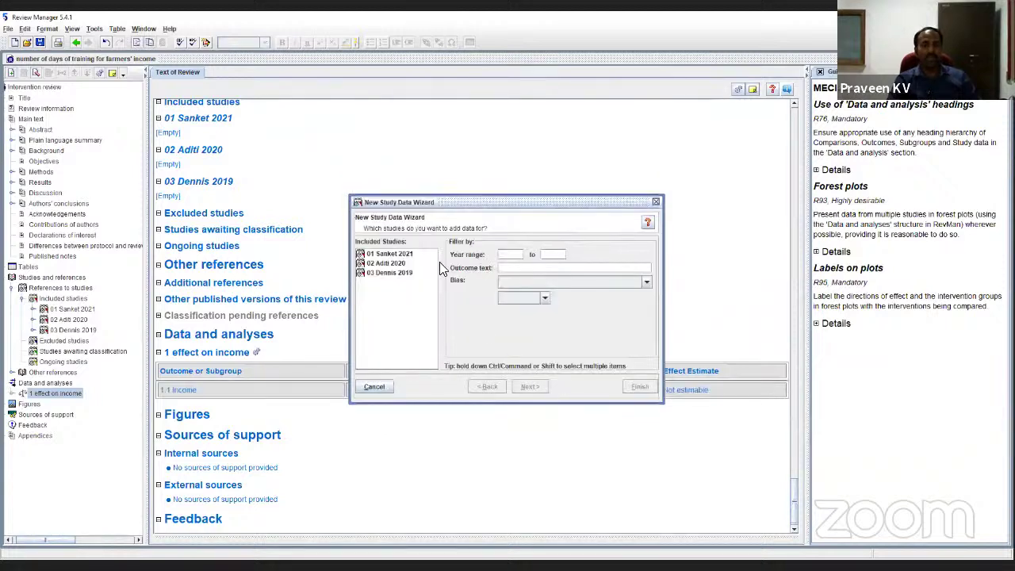
pyautogui.click(401, 255)
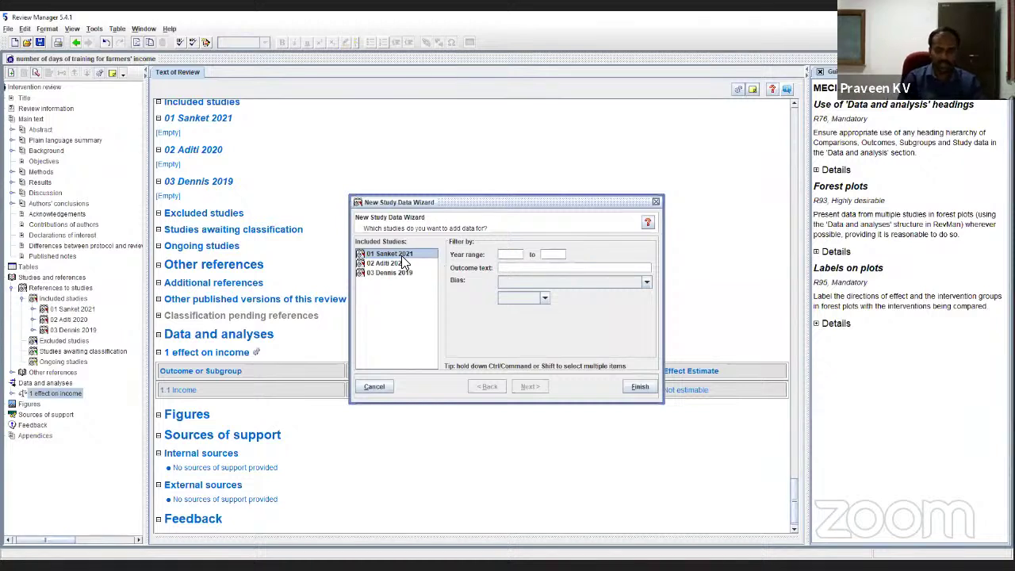
pyautogui.hotkey('ctrl', 'a')
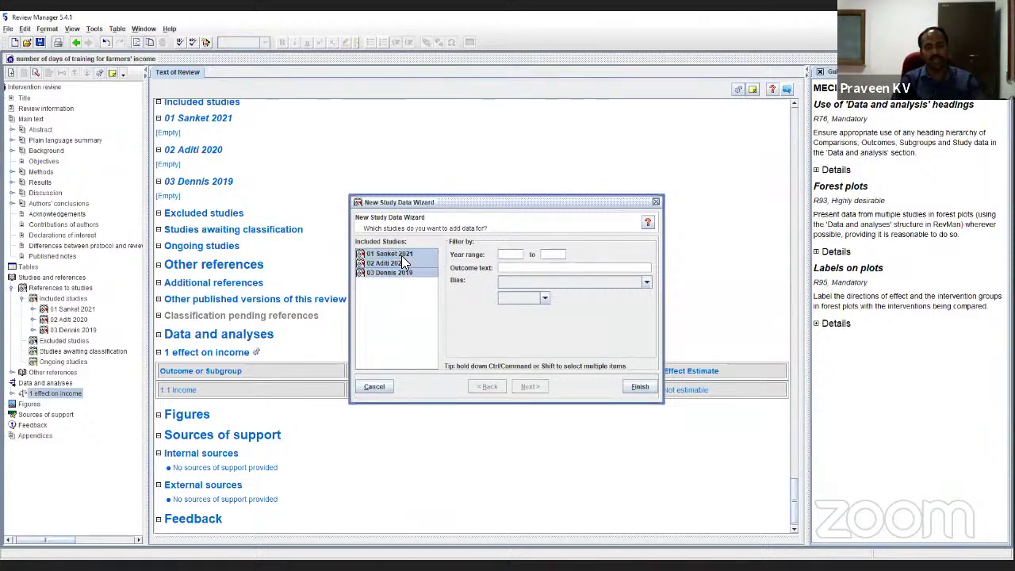
pyautogui.click(639, 387)
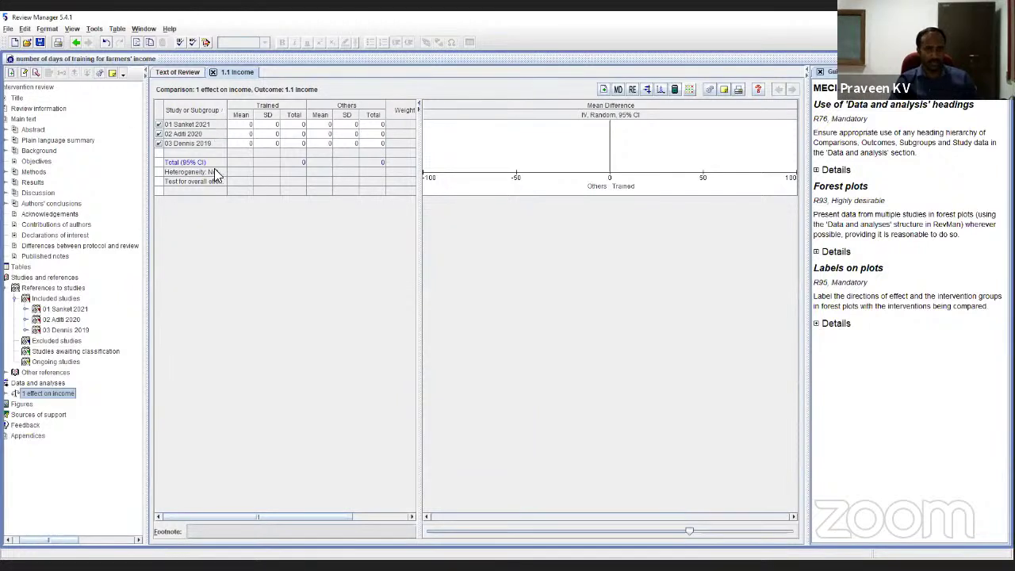
# Enter the Trained group data for study 01 (2021): mean 1000, SD 10 and total 150.
pyautogui.click(242, 125)
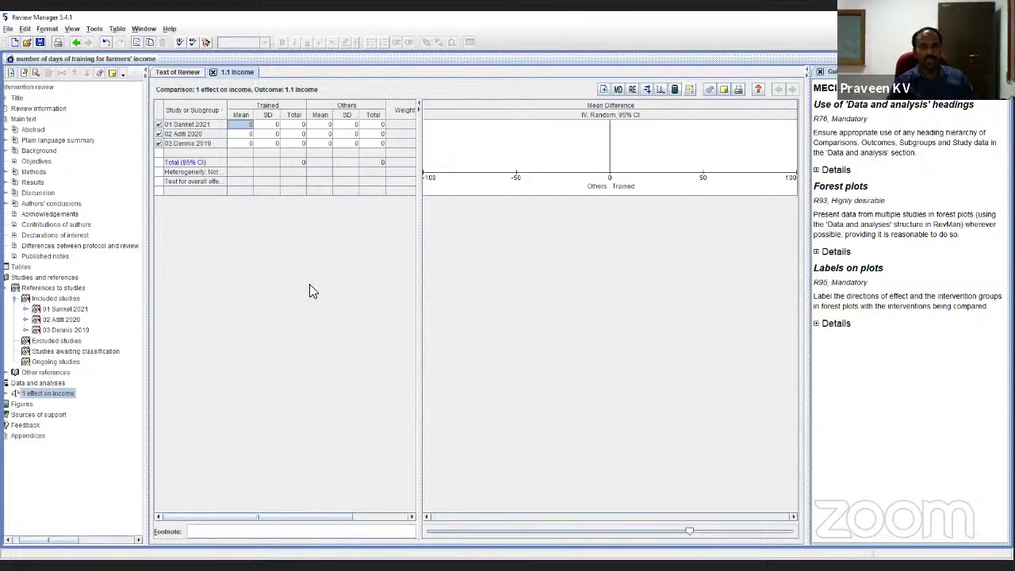
pyautogui.write('1000')
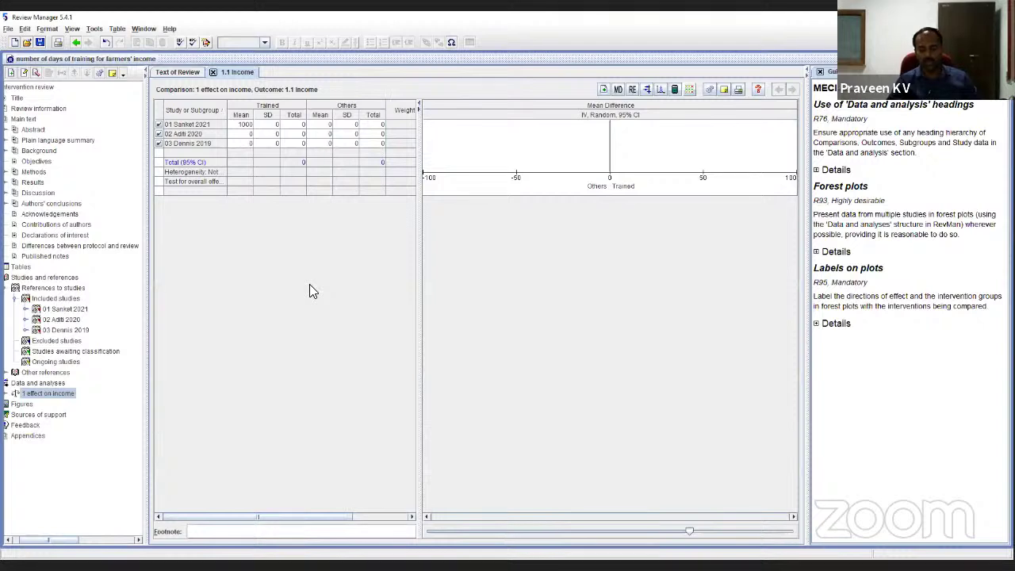
pyautogui.press('Tab')
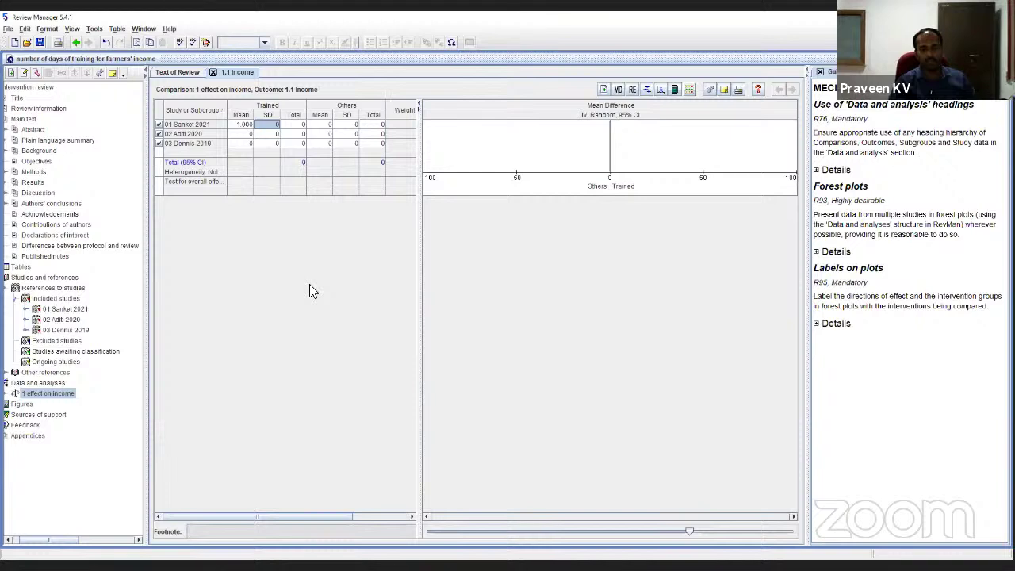
pyautogui.write('10')
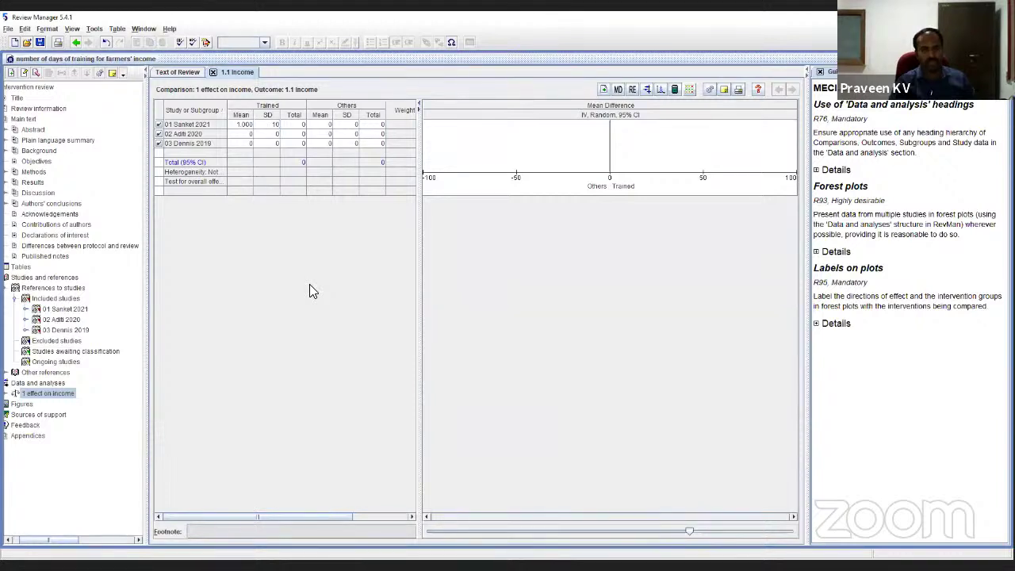
pyautogui.press('Tab')
pyautogui.write('150')
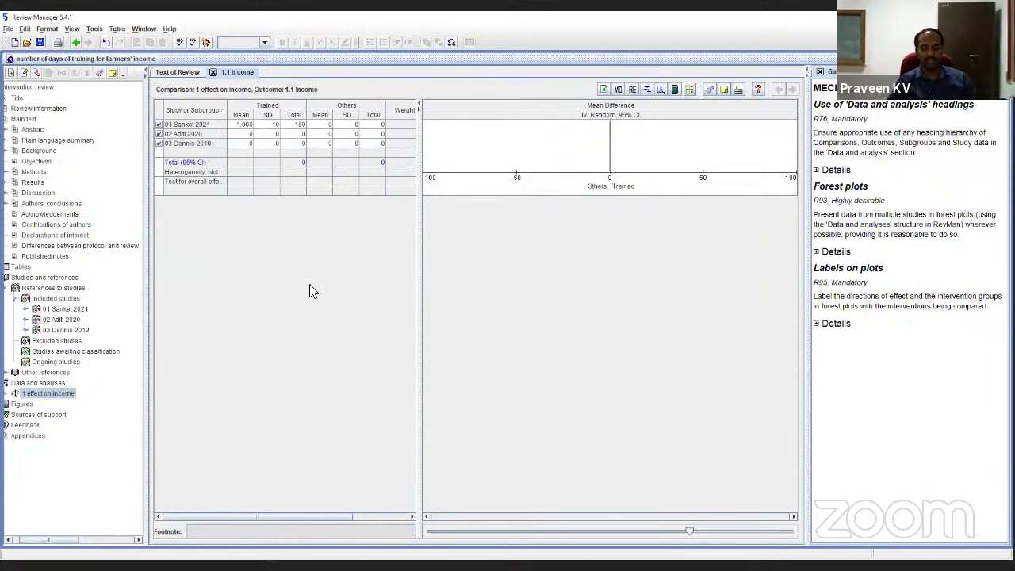
# Enter the Others group data for study 01 (2021): mean 850, SD 2 and total 125.
pyautogui.click(321, 130)
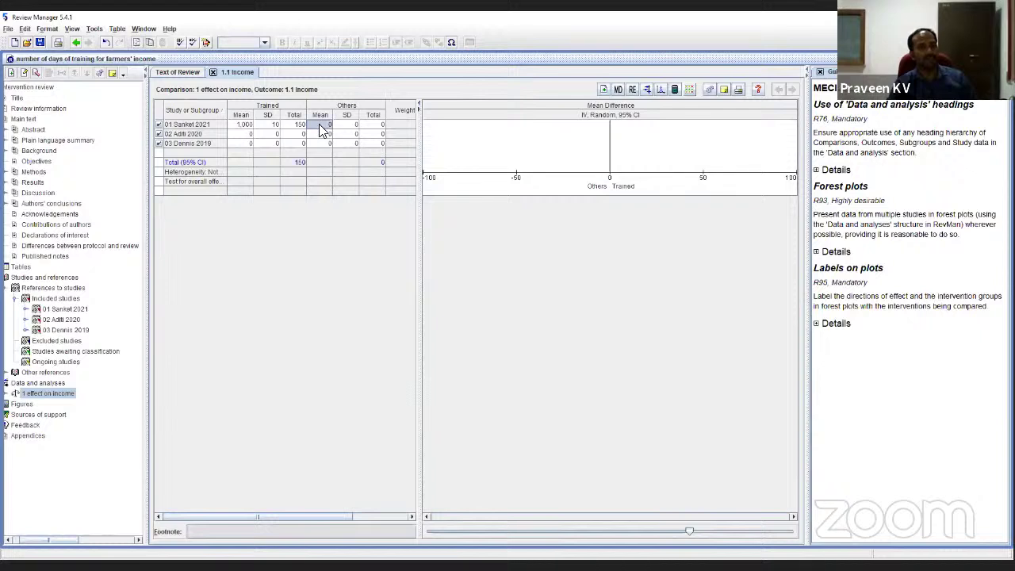
pyautogui.click(323, 127)
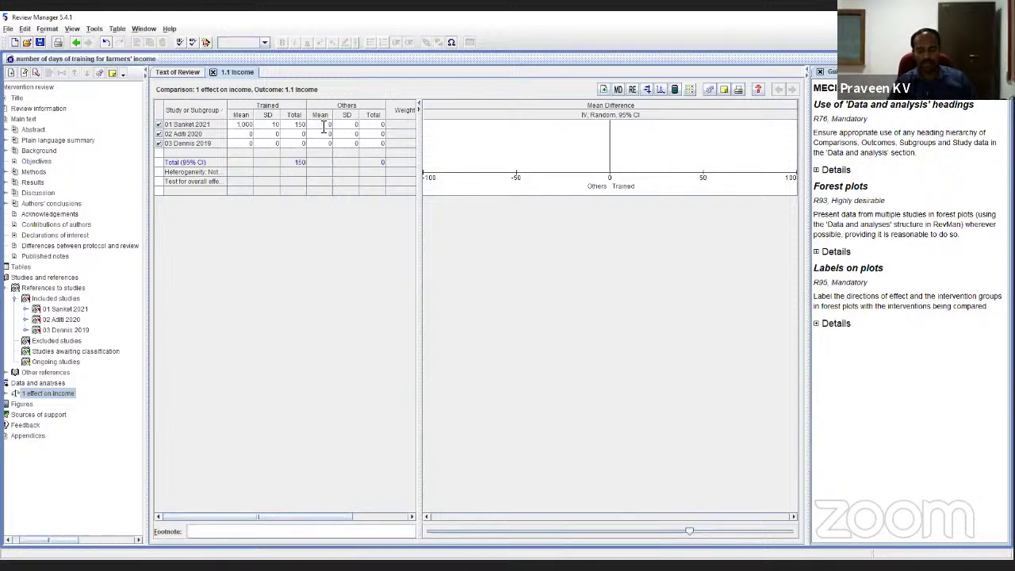
pyautogui.write('850')
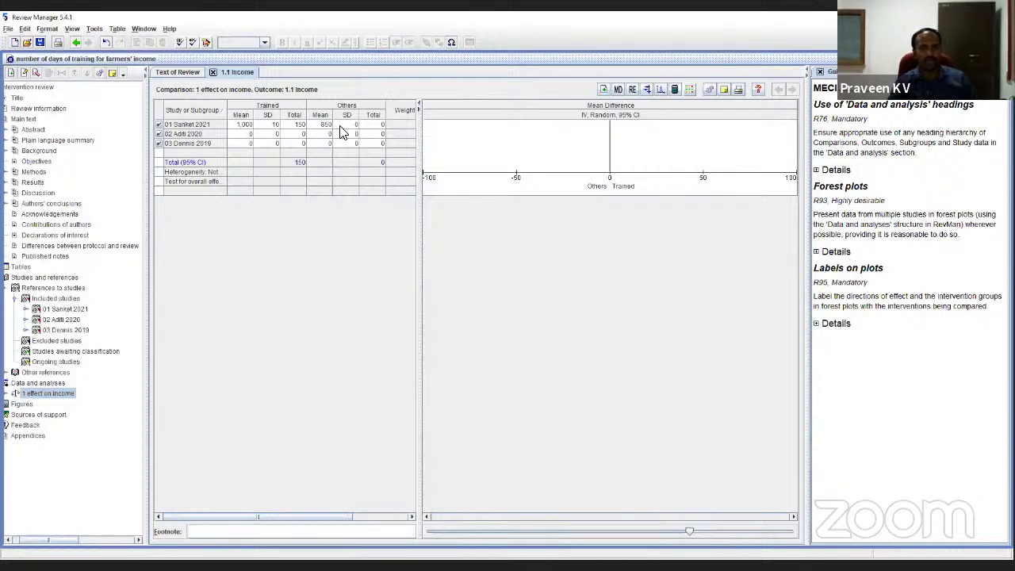
pyautogui.click(341, 131)
pyautogui.write('2')
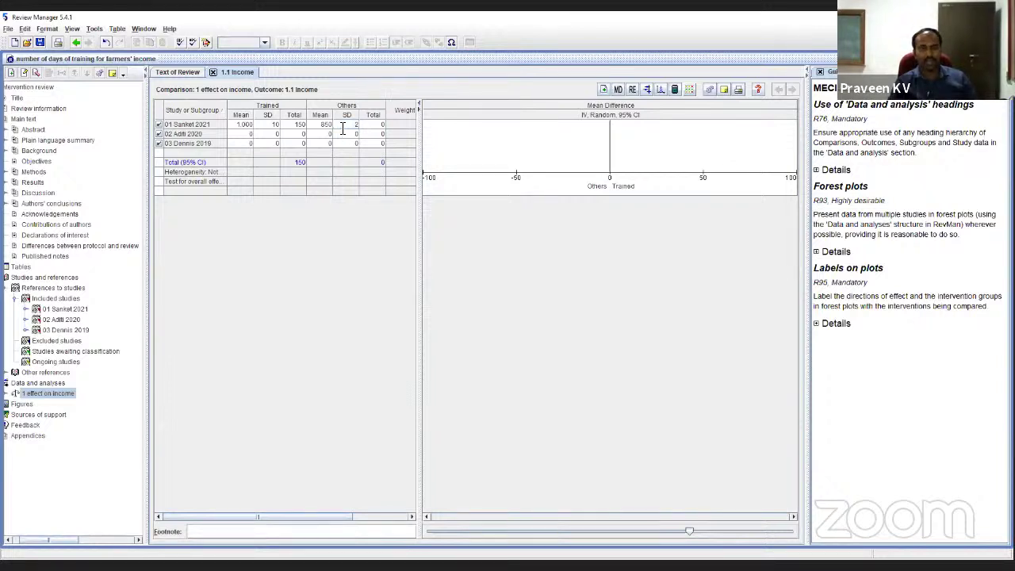
pyautogui.press('Tab')
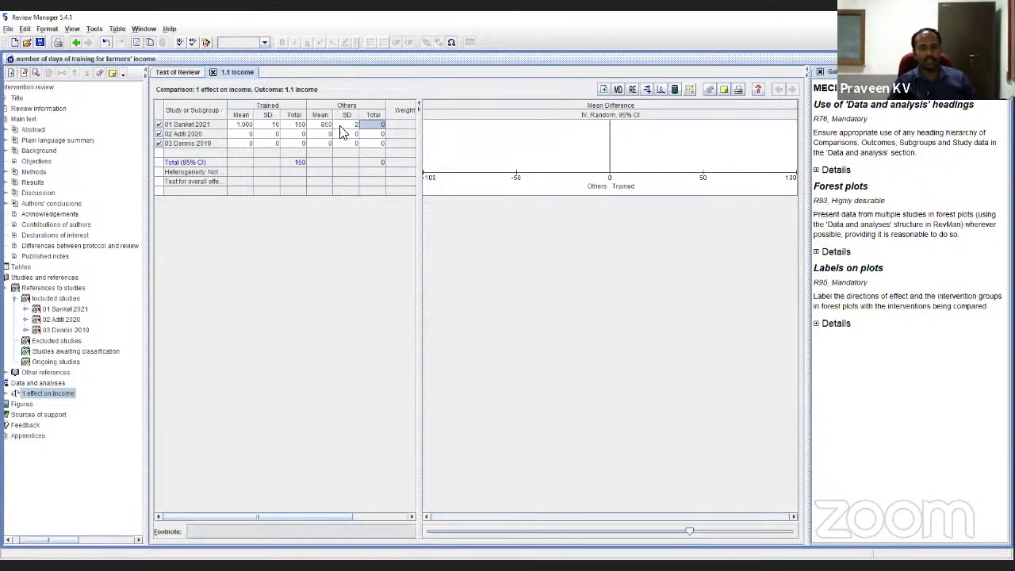
pyautogui.write('125')
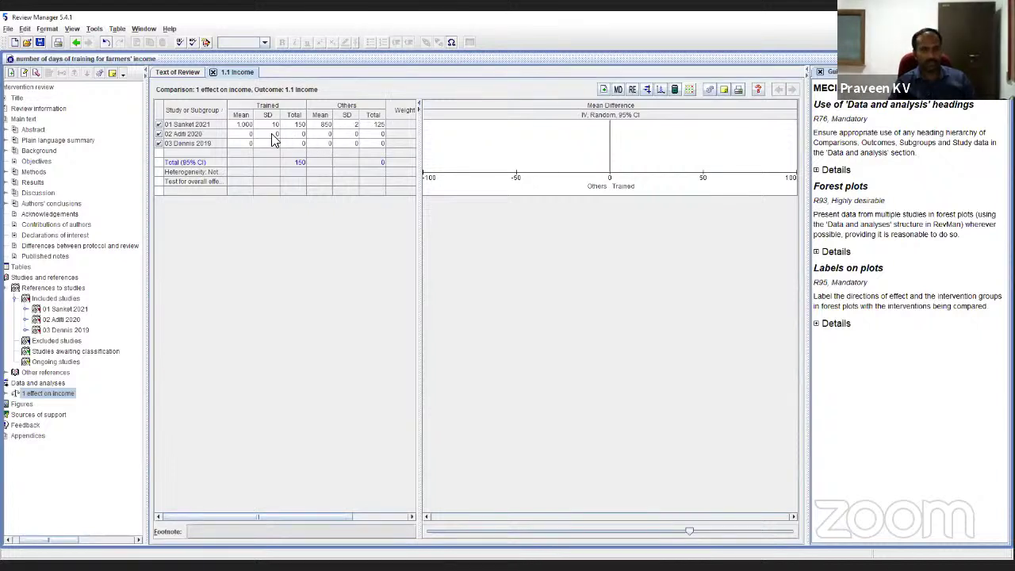
# Enter the Trained group data for study 02 (2020): mean 1250, SD 5 and total 500.
pyautogui.click(250, 137)
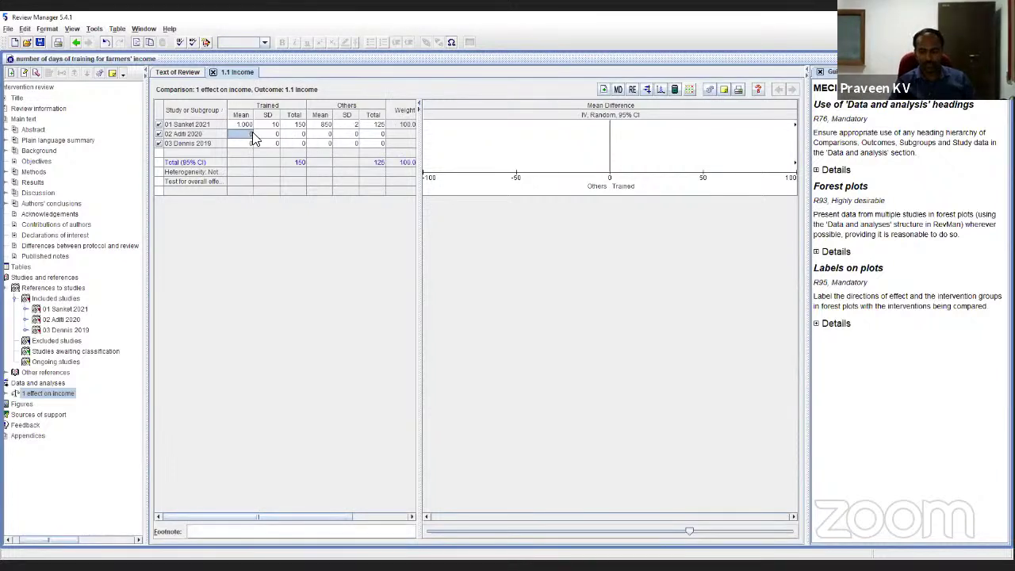
pyautogui.write('125')
pyautogui.click(255, 138)
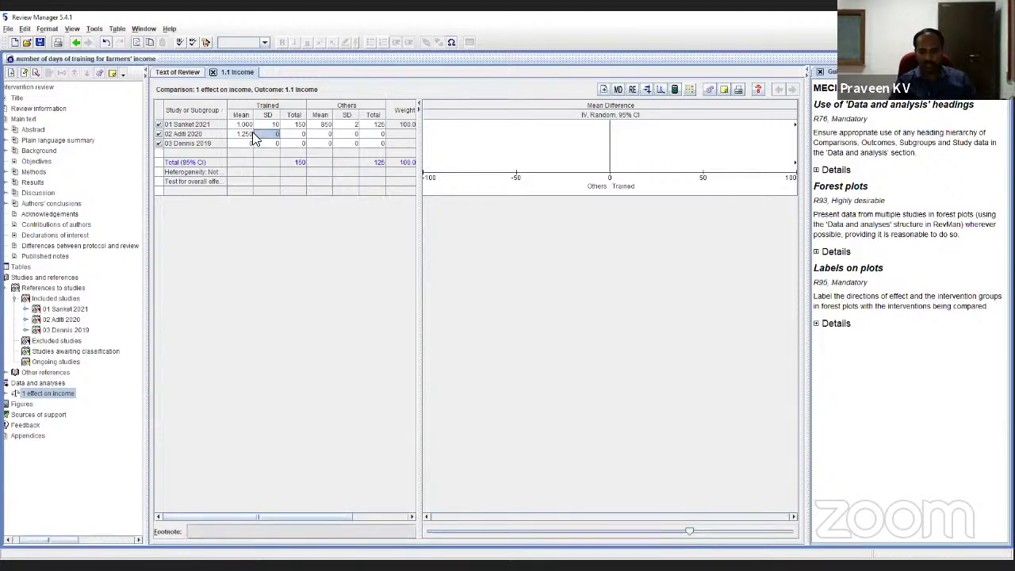
pyautogui.write('5')
pyautogui.press('Tab')
pyautogui.write('500')
pyautogui.press('Tab')
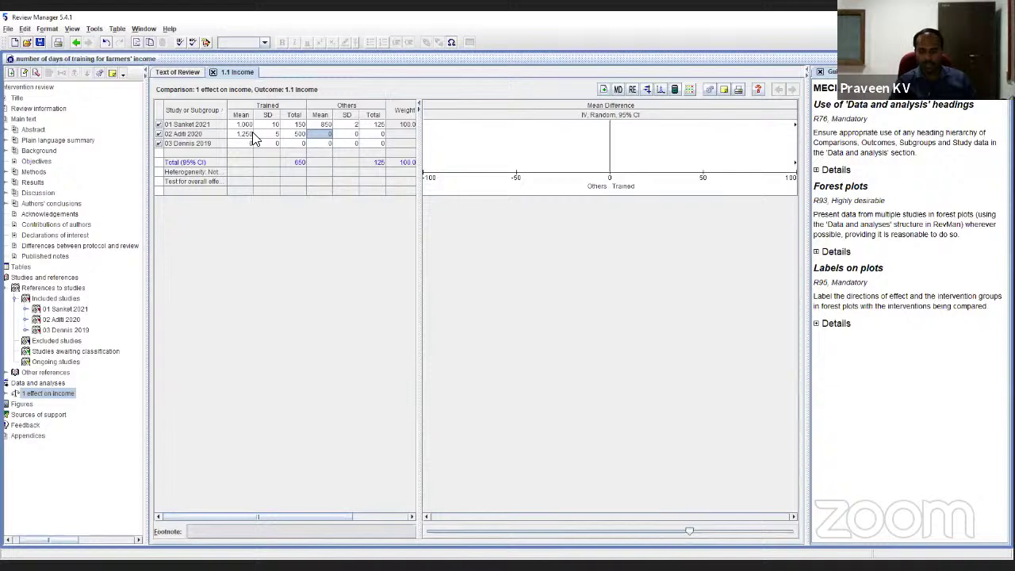
# Enter the Others group data for study 02 (2020): mean 750, SD 3 and total 450.
pyautogui.write('75')
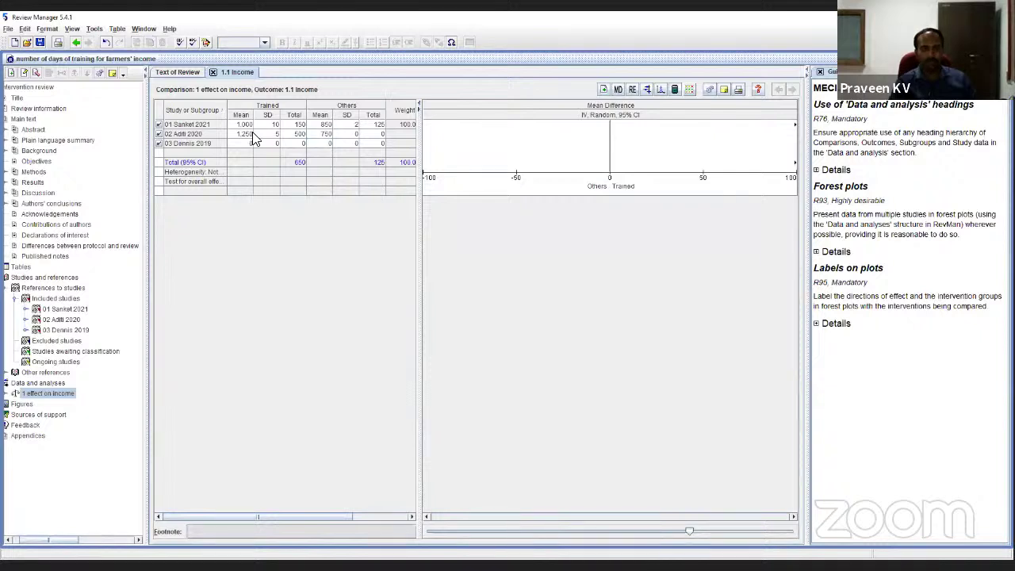
pyautogui.write('0')
pyautogui.press('Tab')
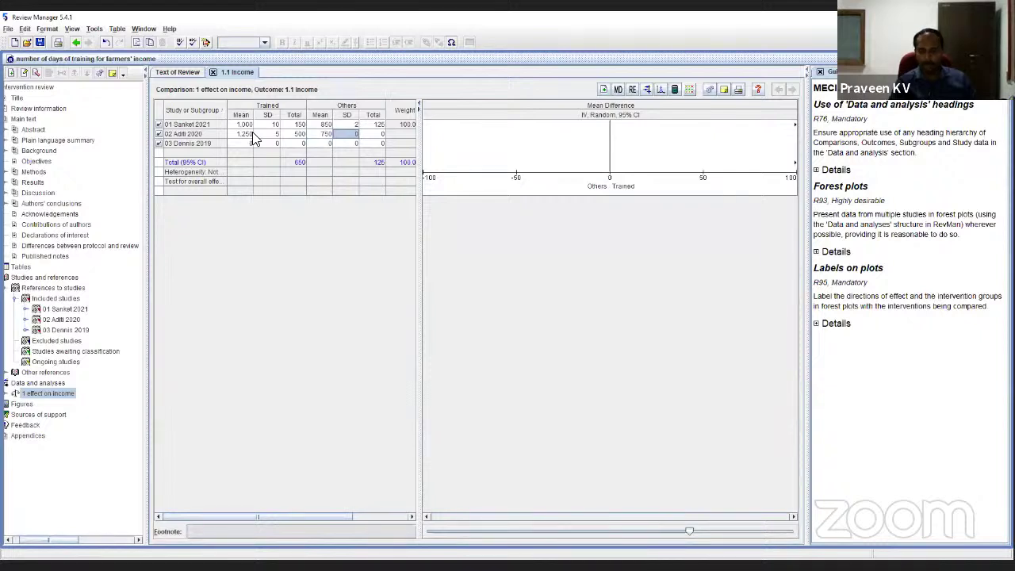
pyautogui.write('3')
pyautogui.press('Tab')
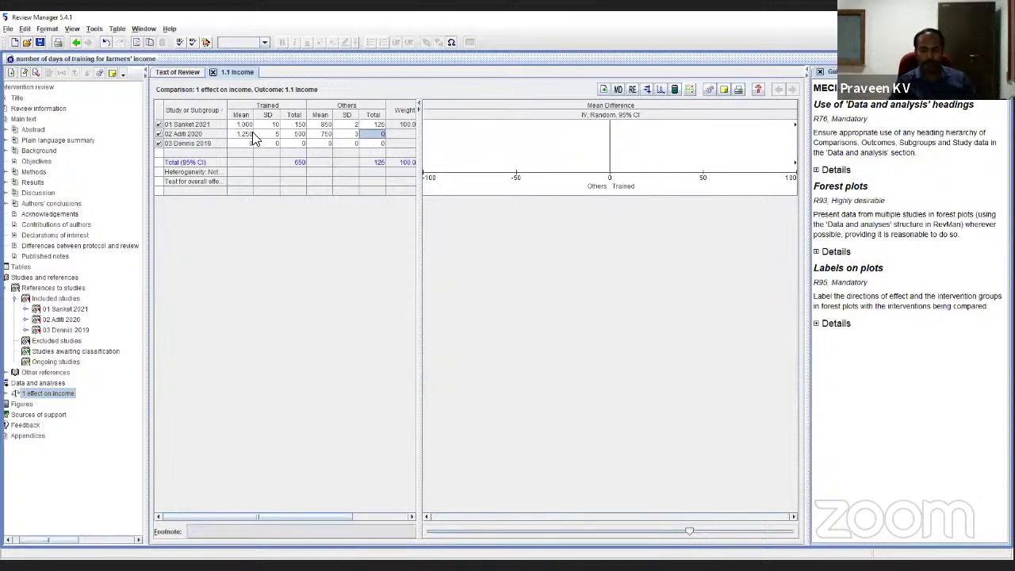
pyautogui.write('450')
pyautogui.press('Tab')
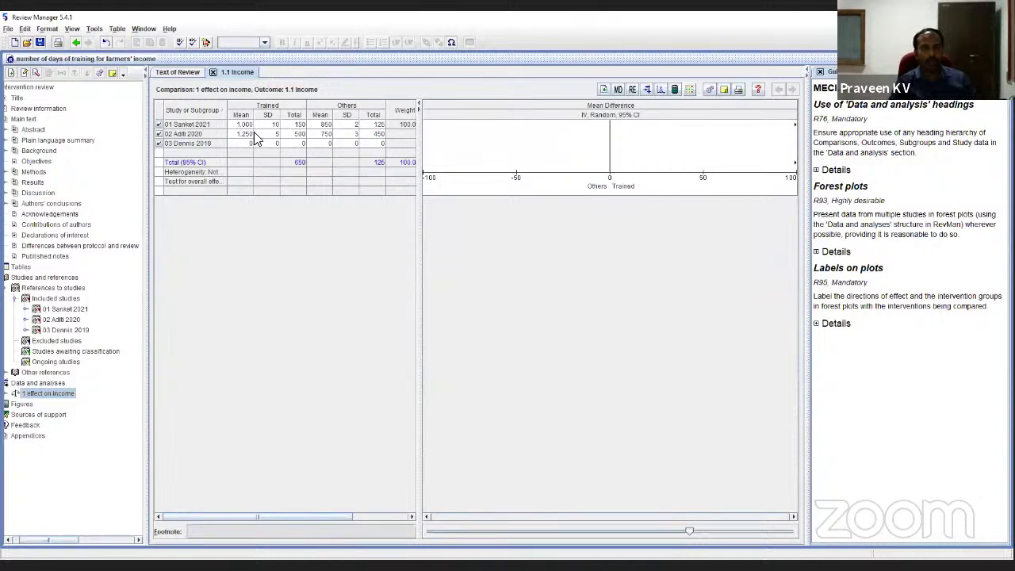
# Enter the Trained group data for study 03 (2019): mean 1500, SD 8 and total 350.
pyautogui.click(249, 144)
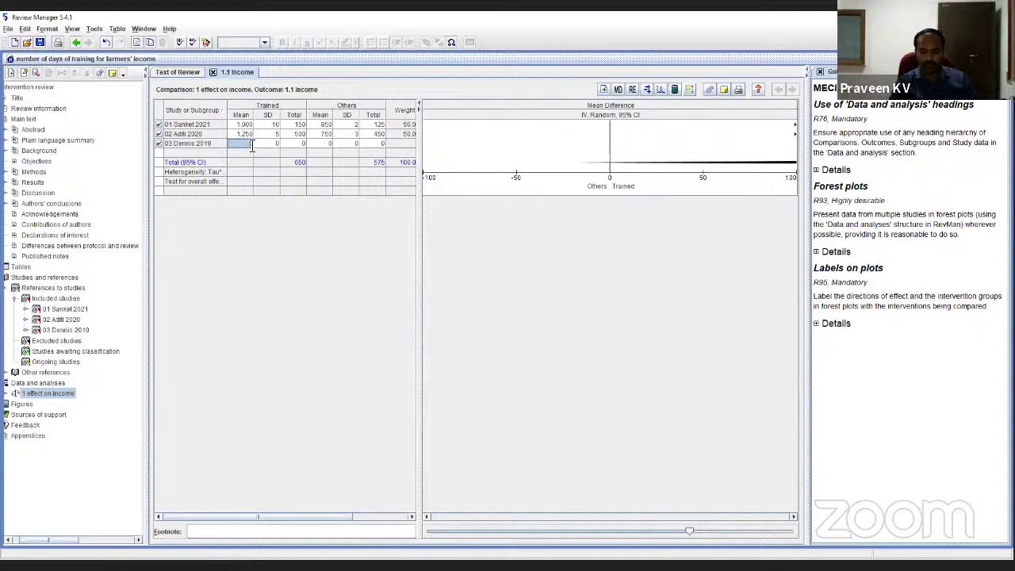
pyautogui.write('1500')
pyautogui.press('Tab')
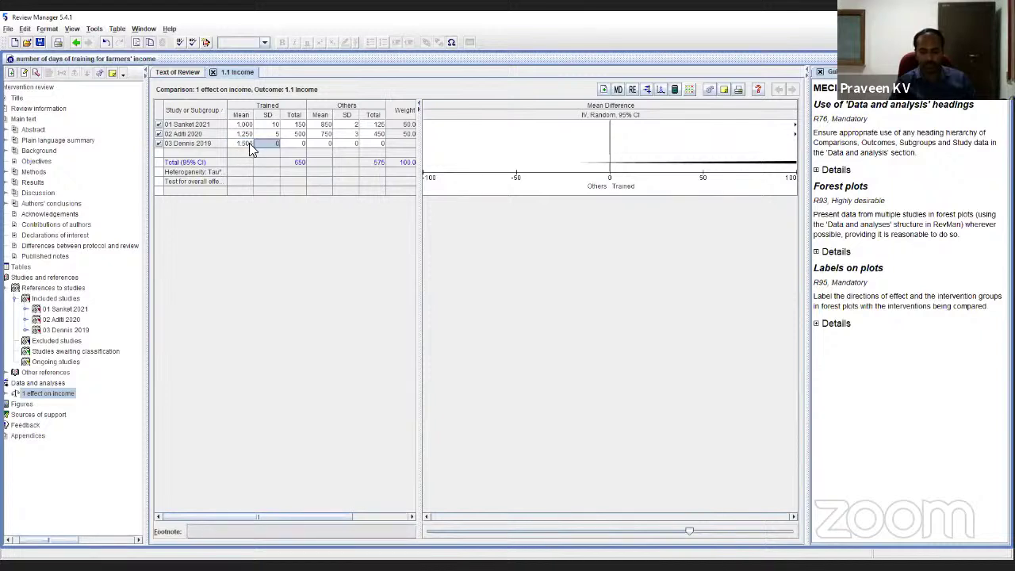
pyautogui.write('6')
pyautogui.press('Tab')
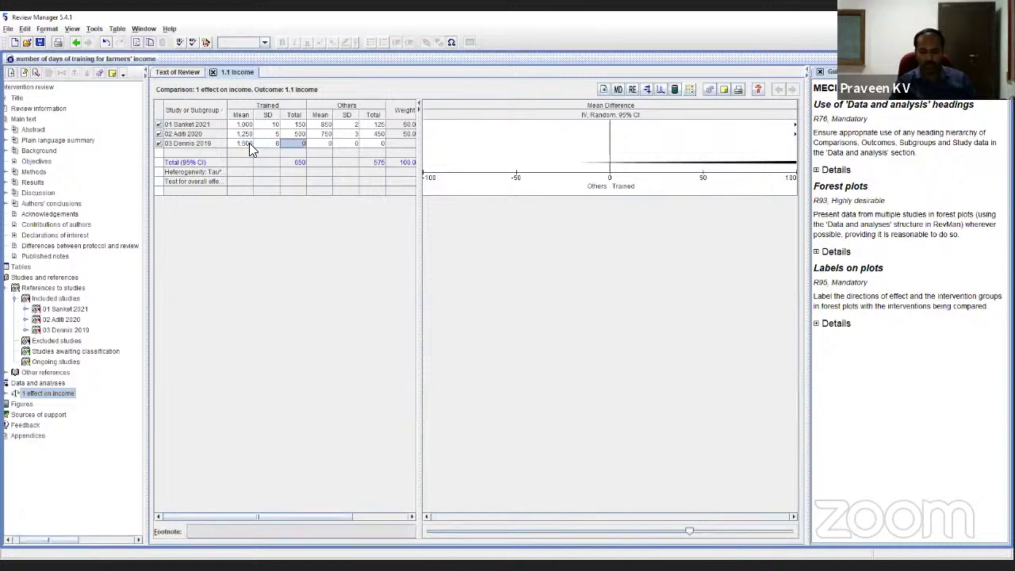
pyautogui.write('350')
pyautogui.press('Tab')
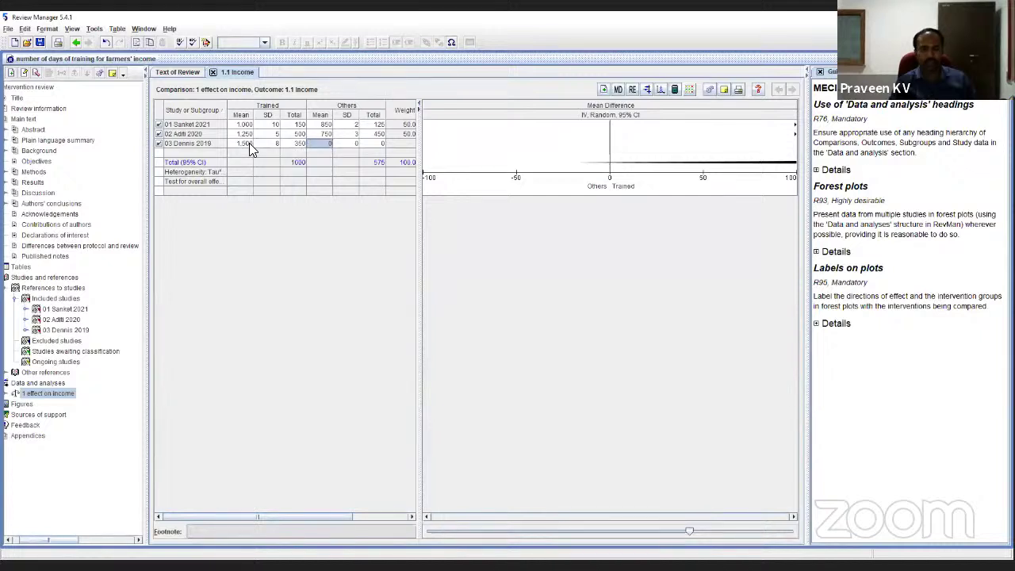
# Enter the Others group data for study 03 (2019): mean 1600, SD 2 and total 350.
pyautogui.write('1600')
pyautogui.press('Tab')
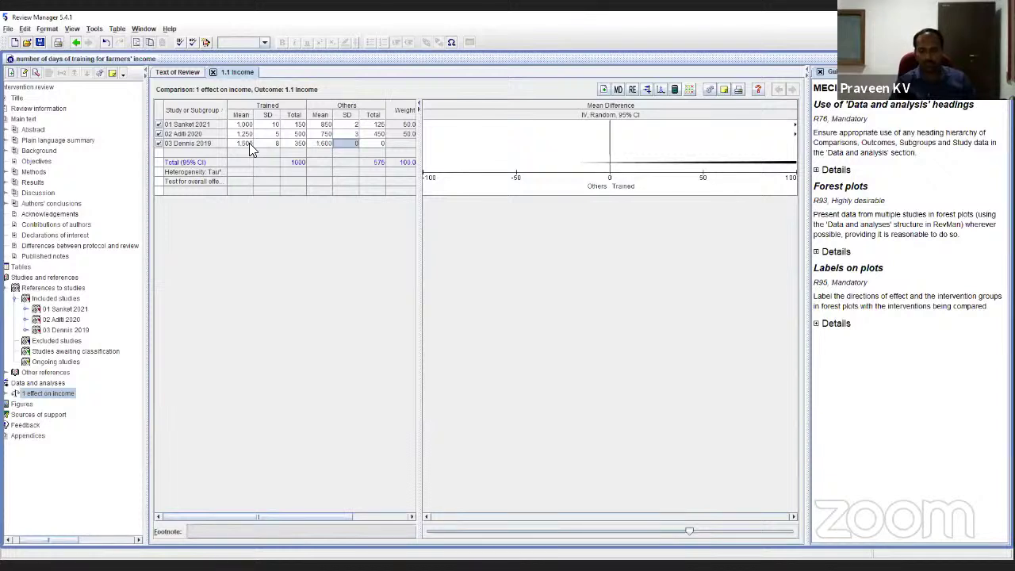
pyautogui.write('2')
pyautogui.press('Tab')
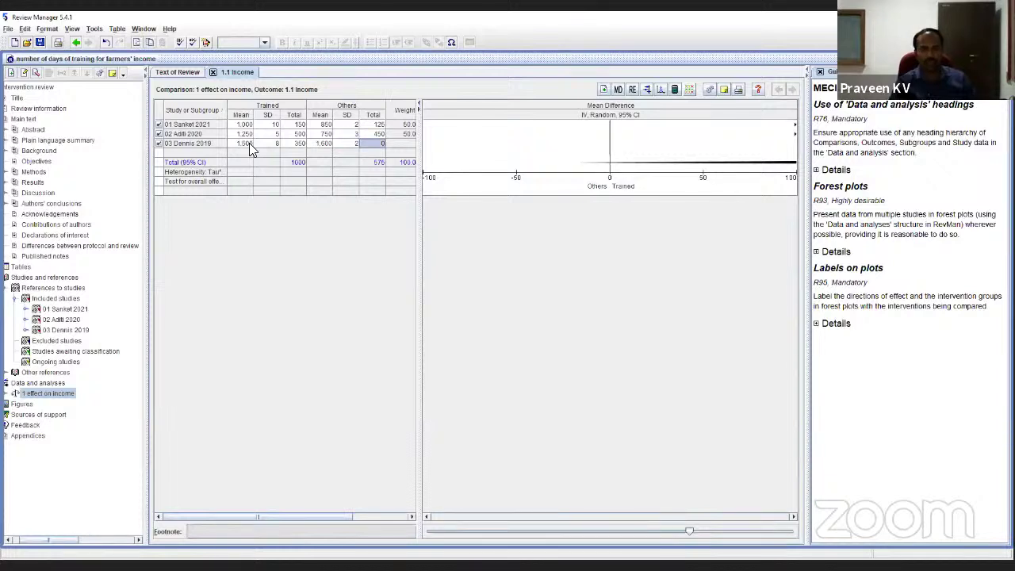
pyautogui.write('350')
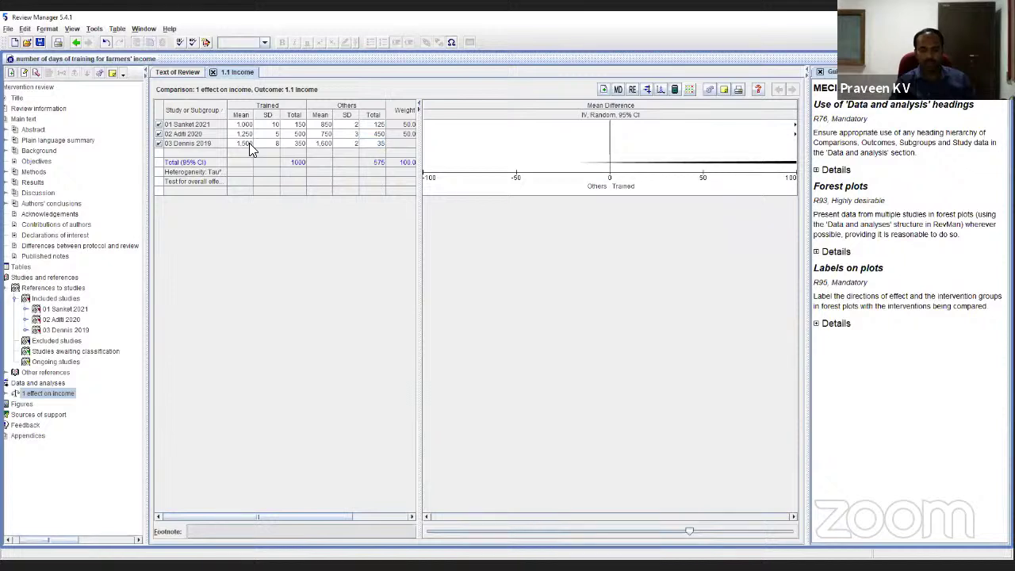
pyautogui.press('Tab')
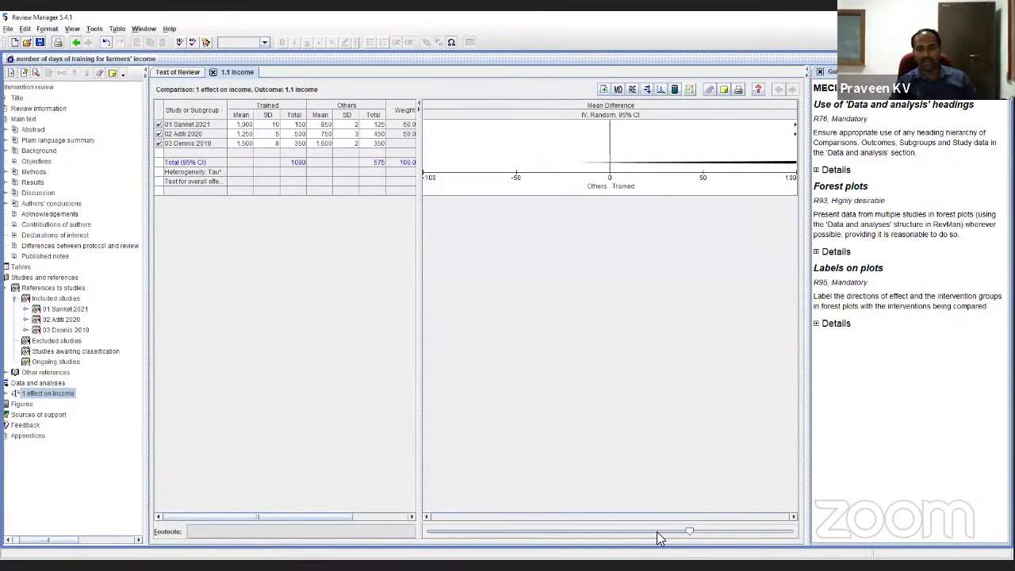
# Widen the forest plot scale to run from -1000 to 1000 and set study 03's Others mean to 1450.
pyautogui.click(688, 533)
pyautogui.moveTo(688, 533); pyautogui.dragTo(793, 535)
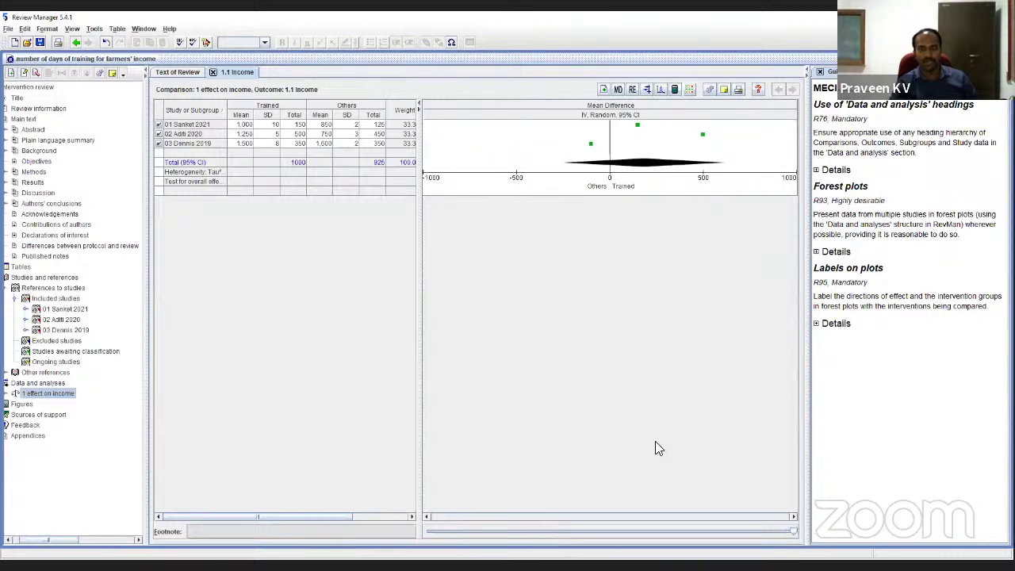
pyautogui.click(322, 144)
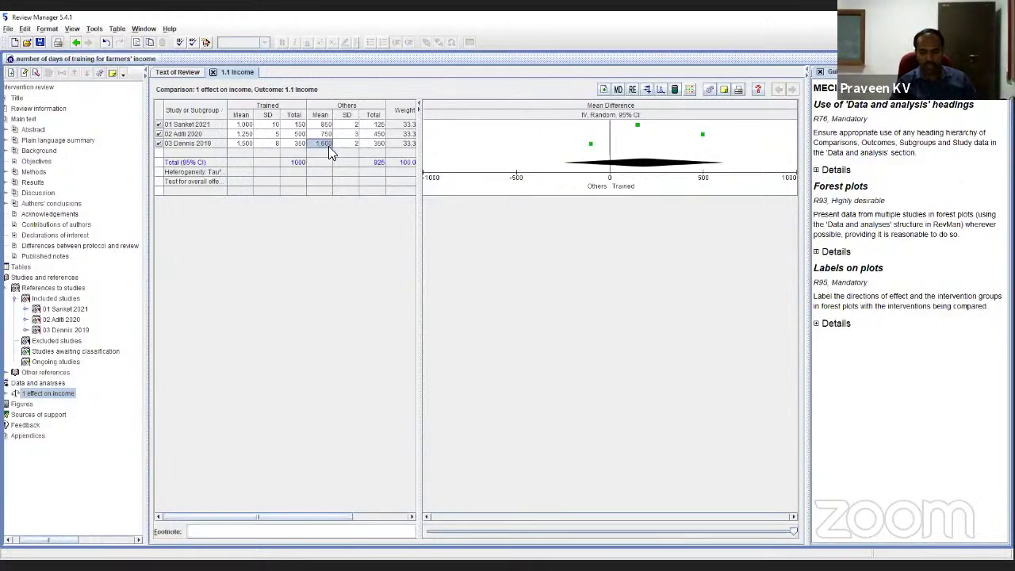
pyautogui.press('Delete')
pyautogui.write('1450')
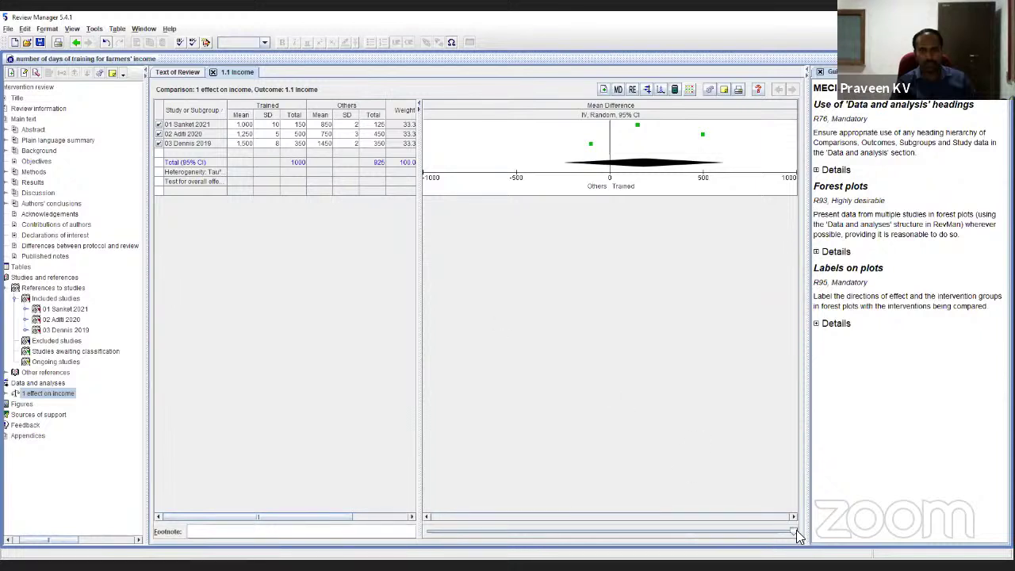
pyautogui.moveTo(796, 529)
pyautogui.mouseDown()
pyautogui.moveTo(782, 532)
pyautogui.moveTo(798, 533)
pyautogui.mouseUp()
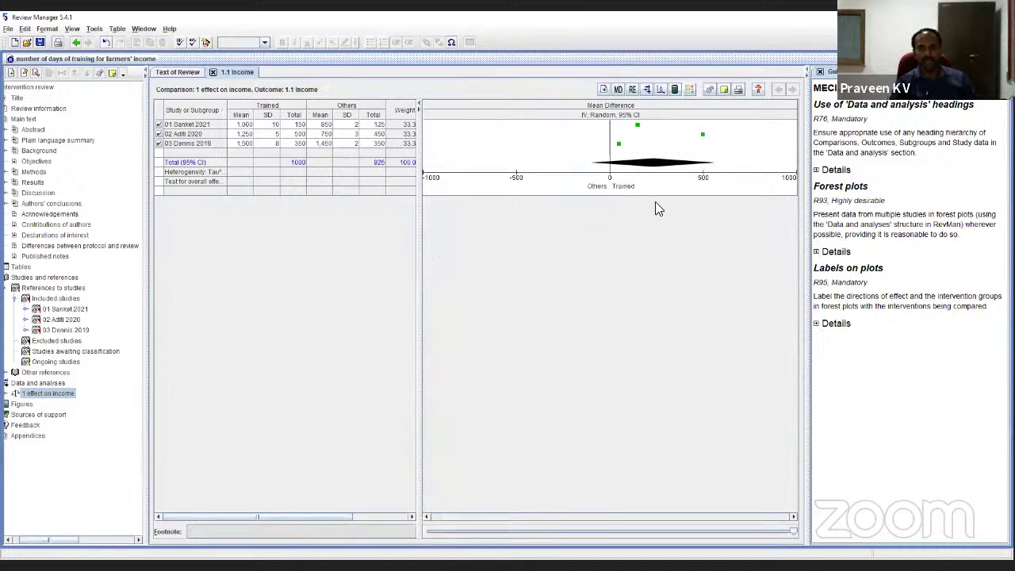
# View the full forest plot of the income outcome, then close it without adding it as a figure.
pyautogui.click(646, 91)
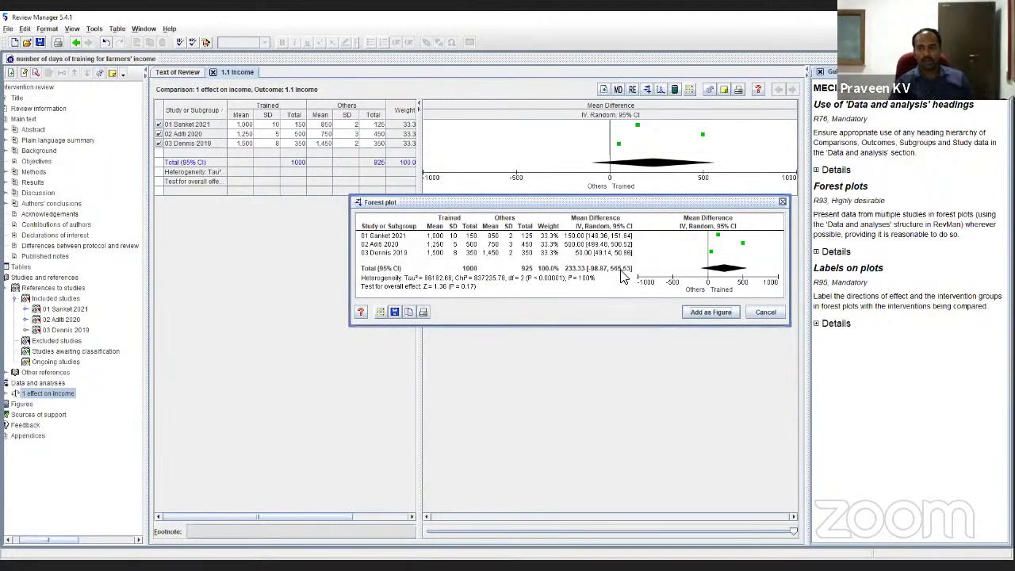
pyautogui.click(765, 312)
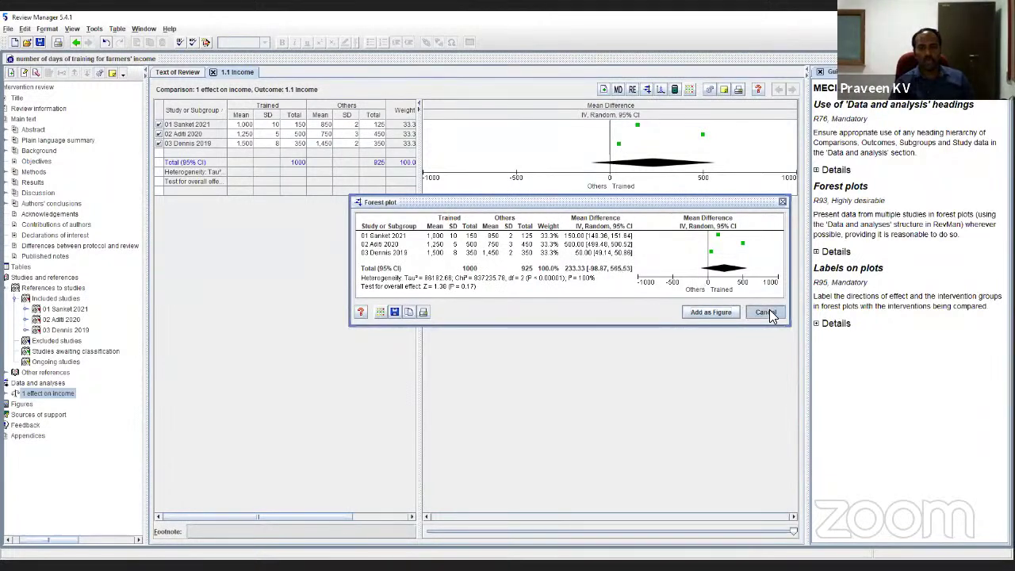
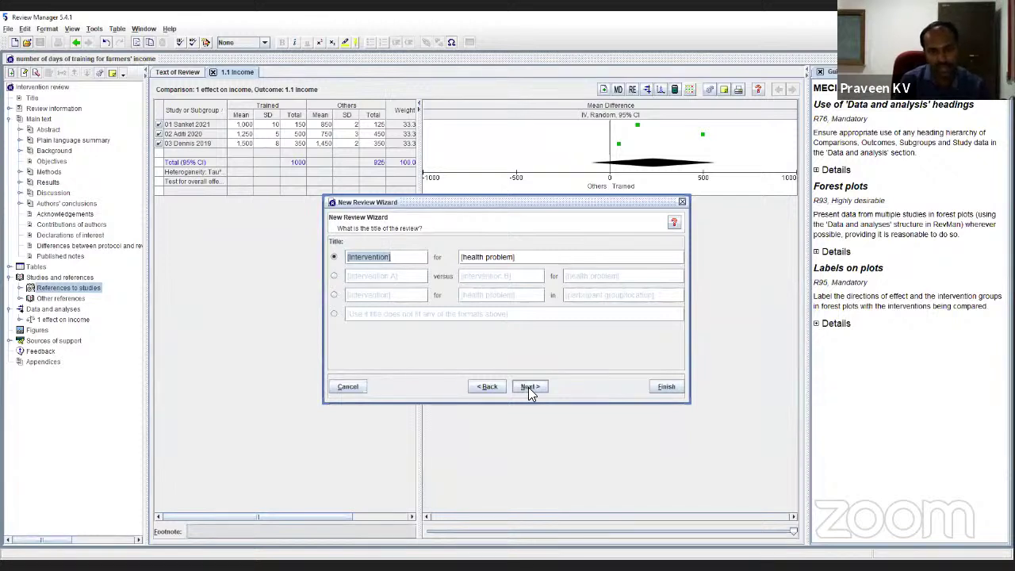
# Create a new intervention review with the placeholder title, starting at the Full review stage.
pyautogui.click(531, 386)
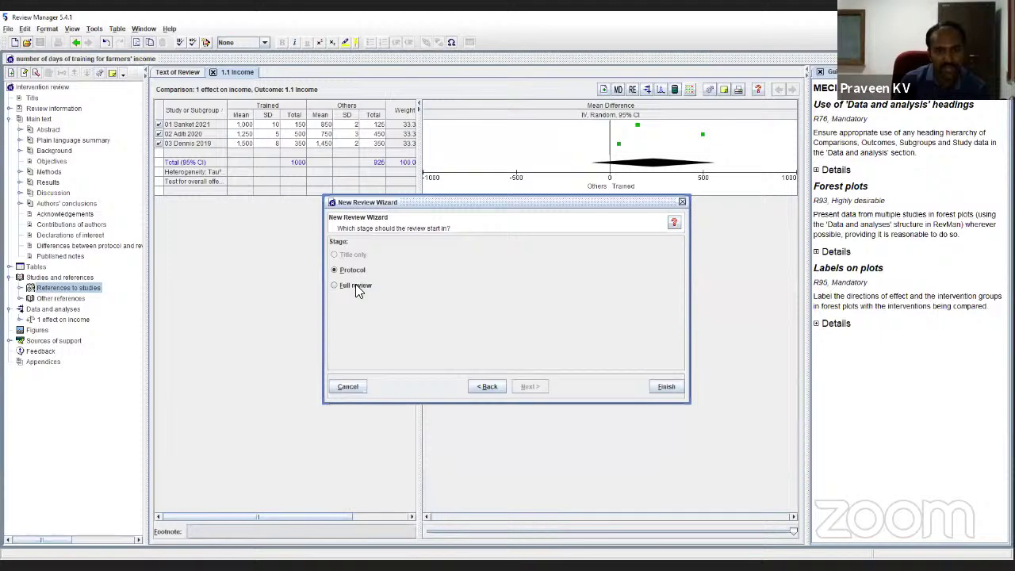
pyautogui.click(356, 288)
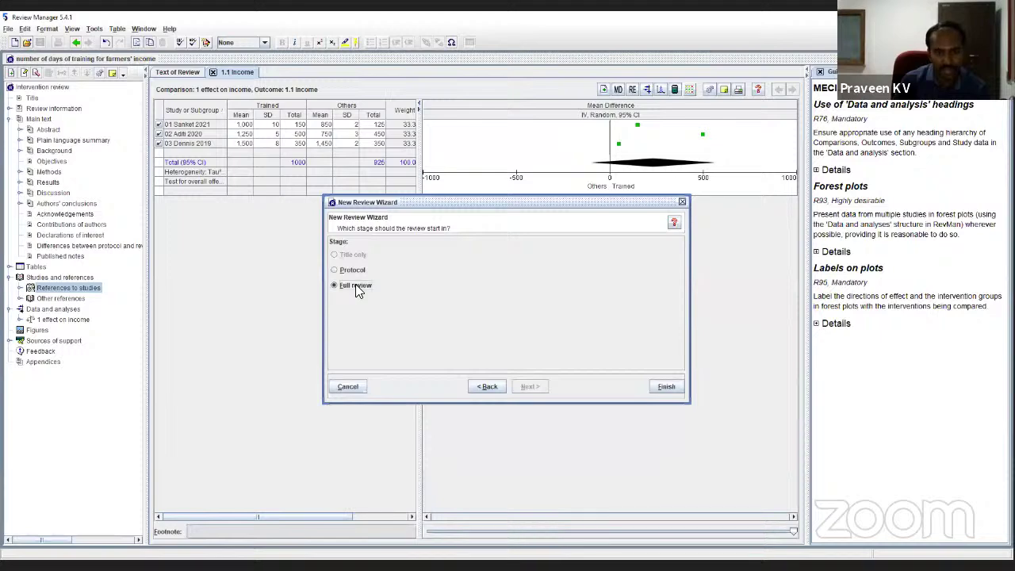
pyautogui.click(664, 386)
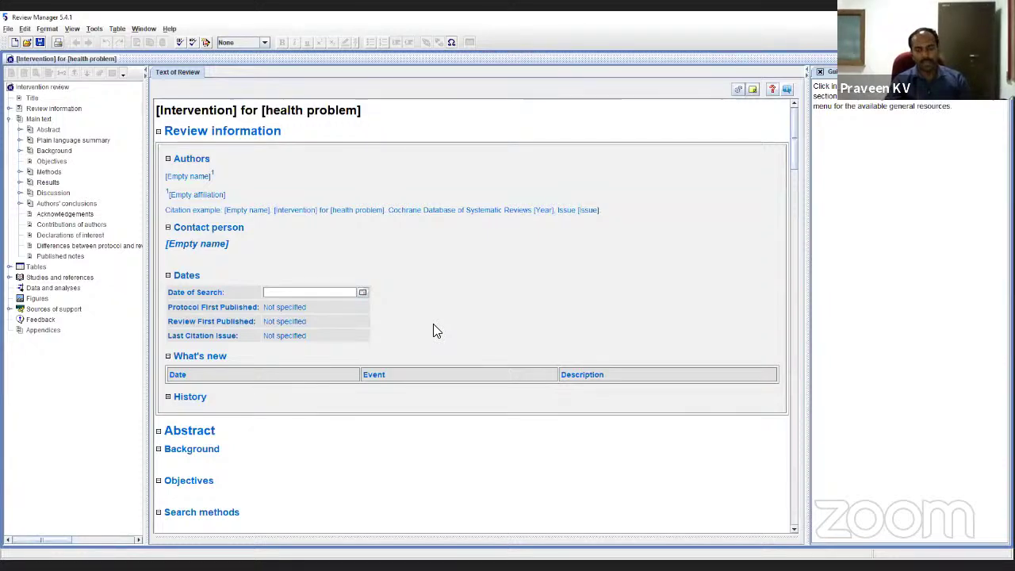
# Expand the studies and references outline and go to the Included studies section of the new review.
pyautogui.doubleClick(51, 279)
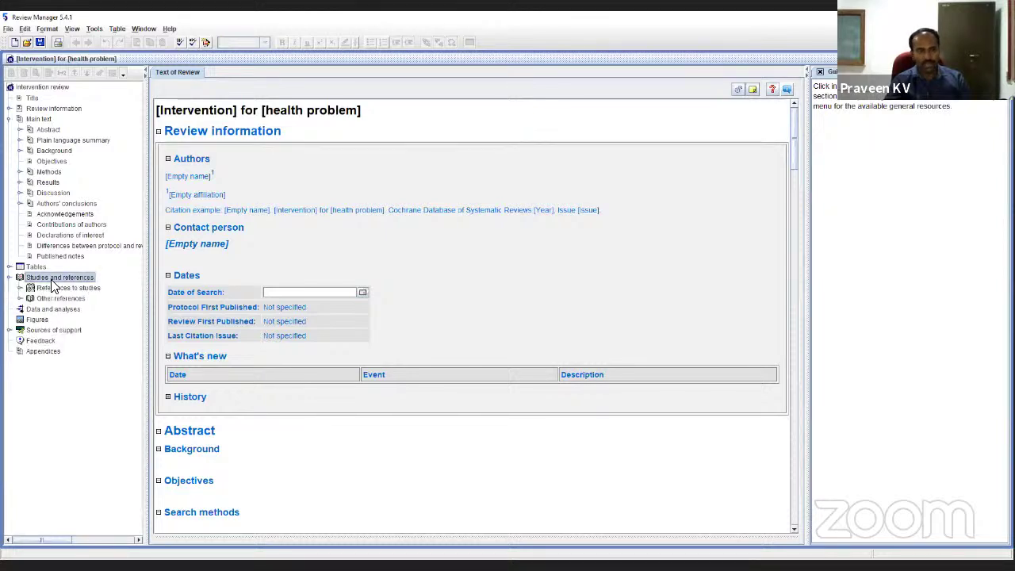
pyautogui.doubleClick(67, 289)
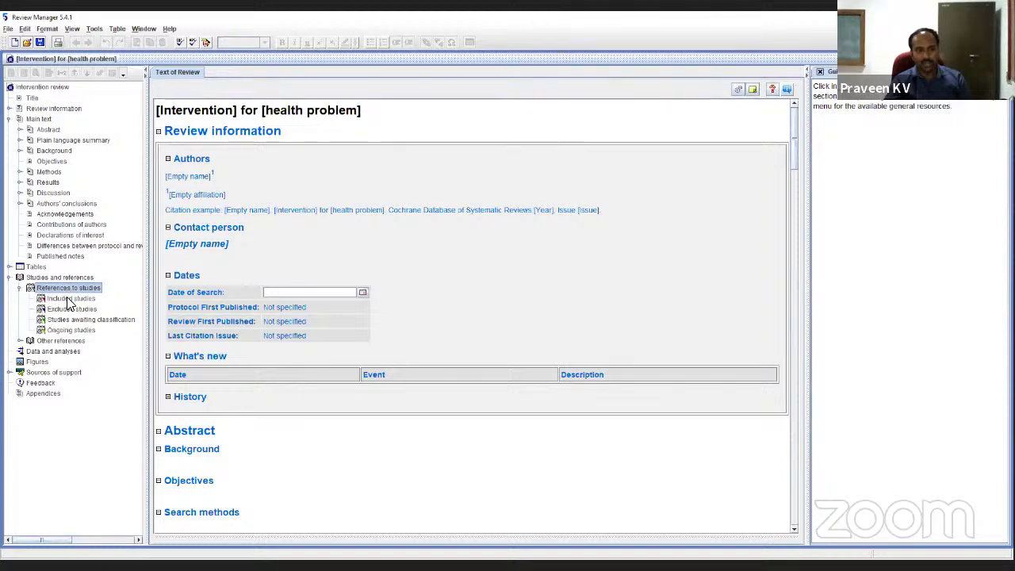
pyautogui.click(69, 299)
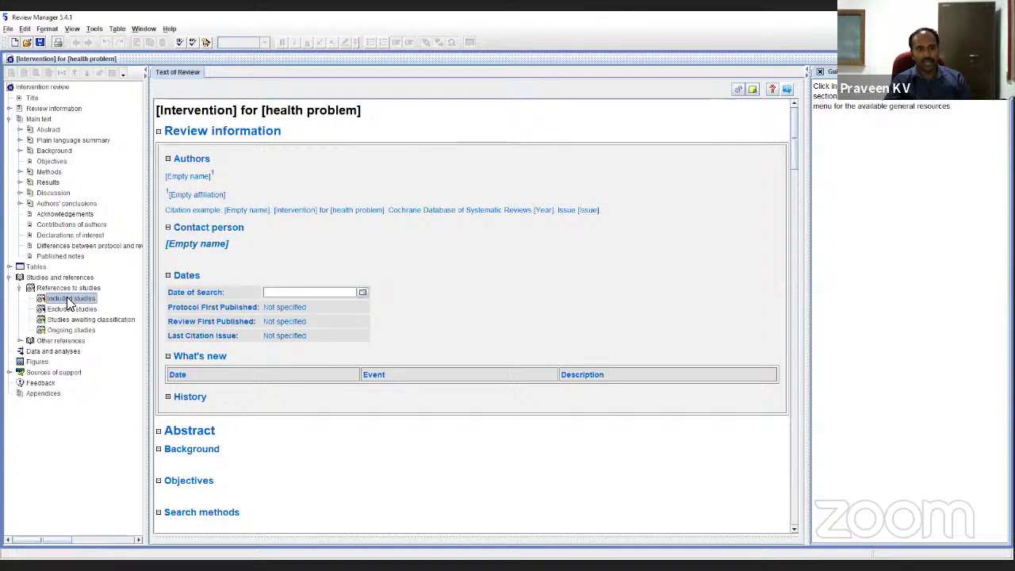
pyautogui.rightClick(69, 302)
pyautogui.click(50, 300)
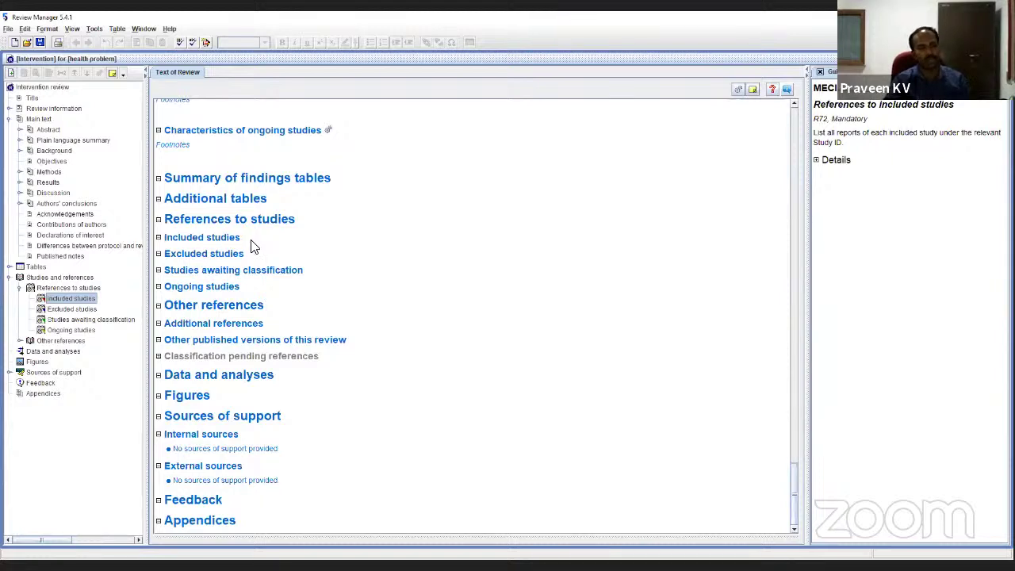
# Add an included study whose ID combines 01, the first author's surname with "et al", and 2012.
pyautogui.click(216, 238)
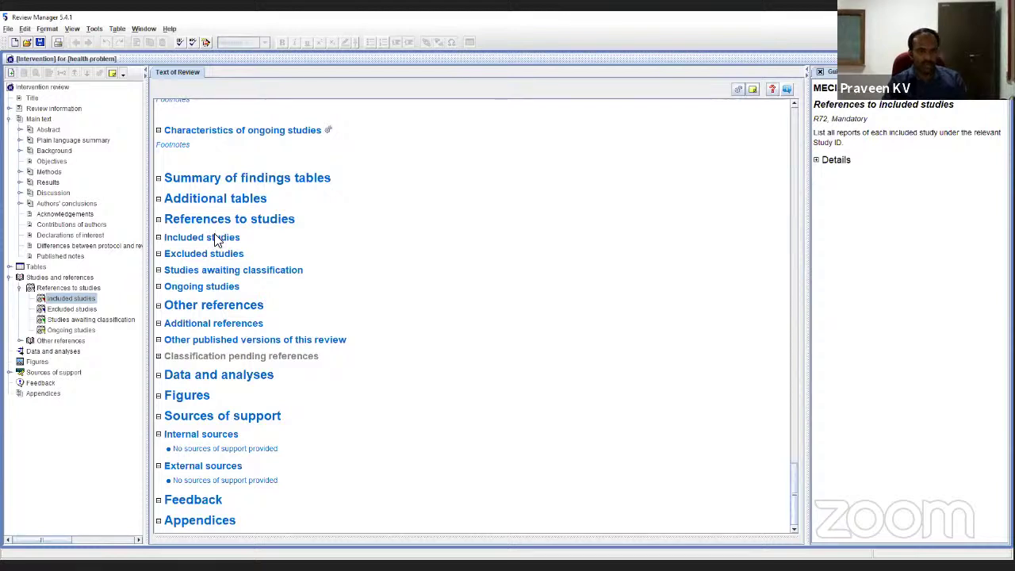
pyautogui.rightClick(216, 238)
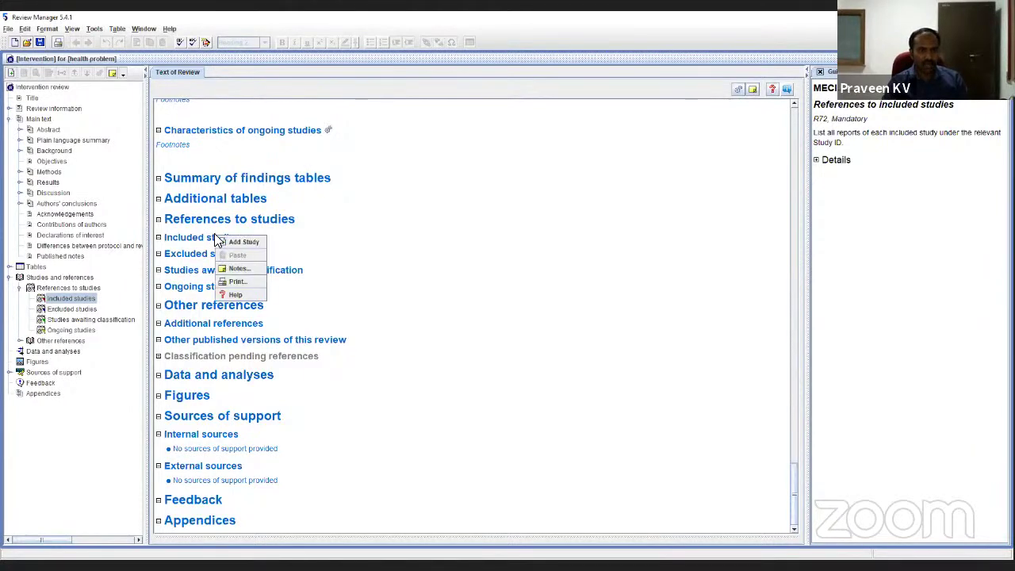
pyautogui.click(240, 242)
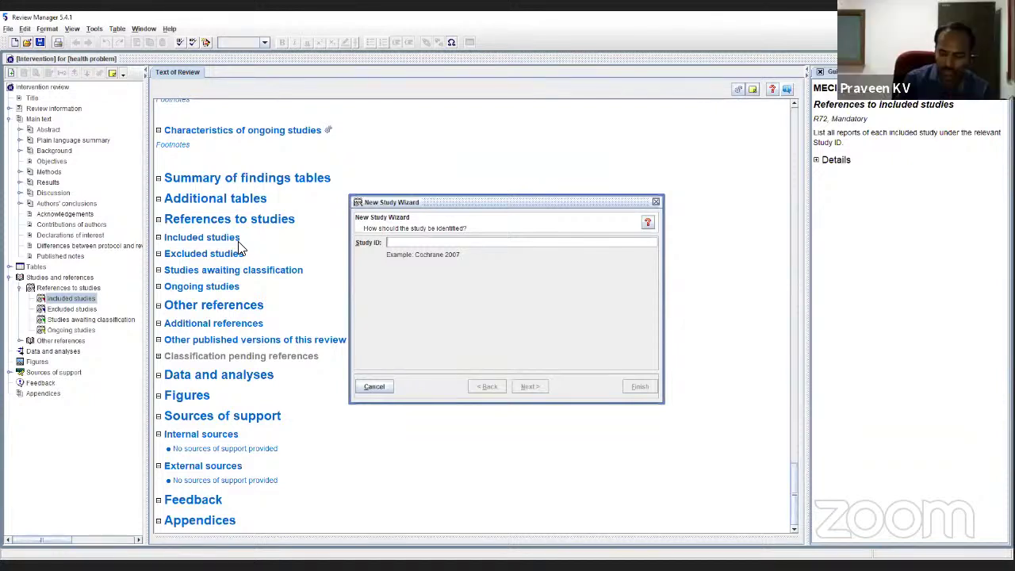
pyautogui.write('01')
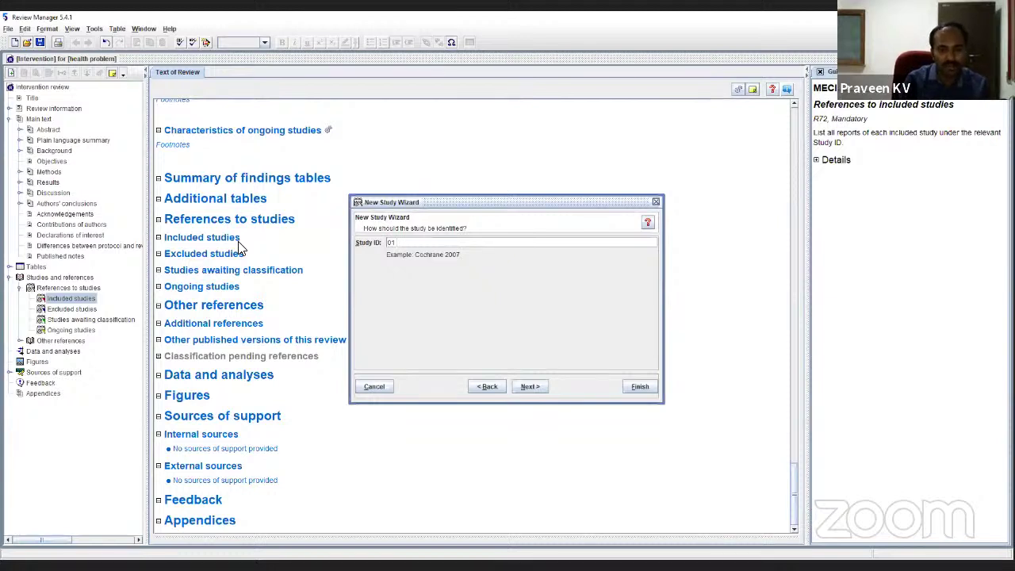
pyautogui.write('ingh')
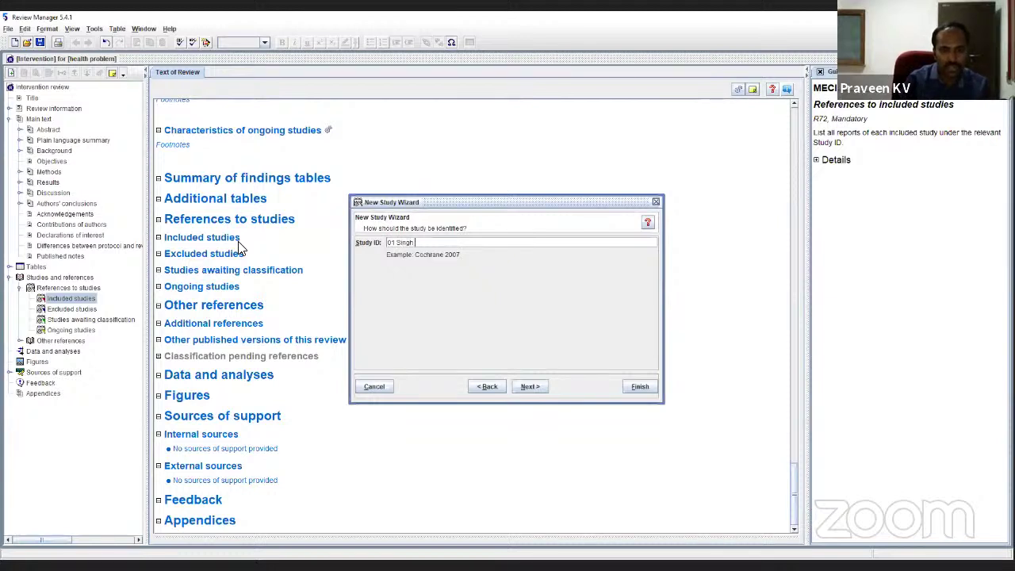
pyautogui.write(' et')
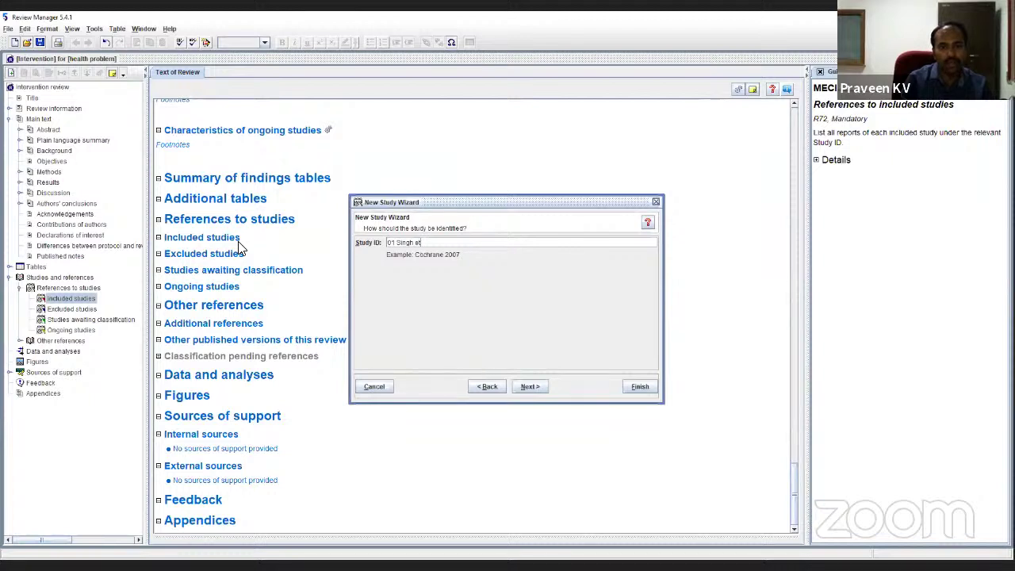
pyautogui.write(' al 2012')
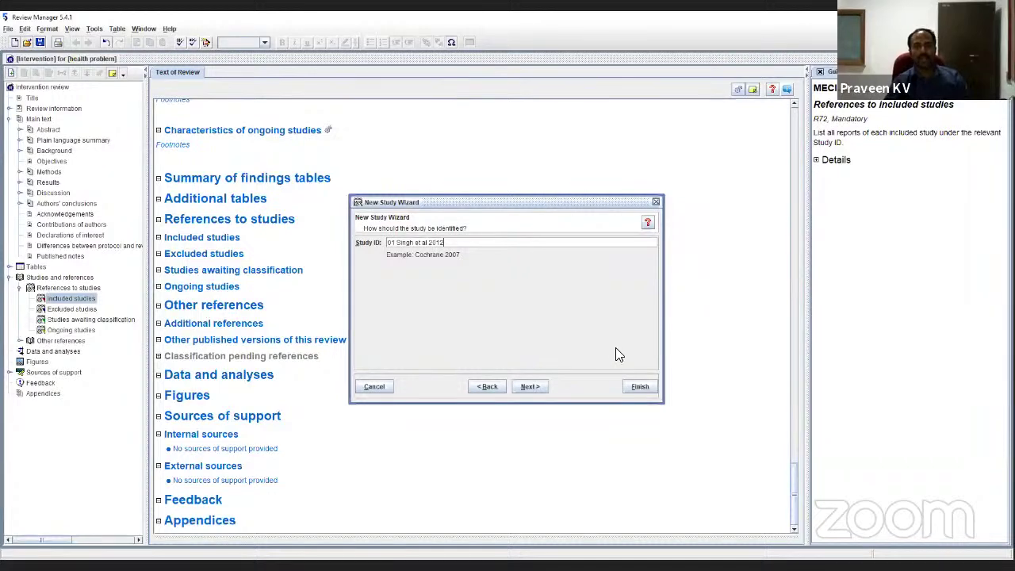
pyautogui.click(647, 388)
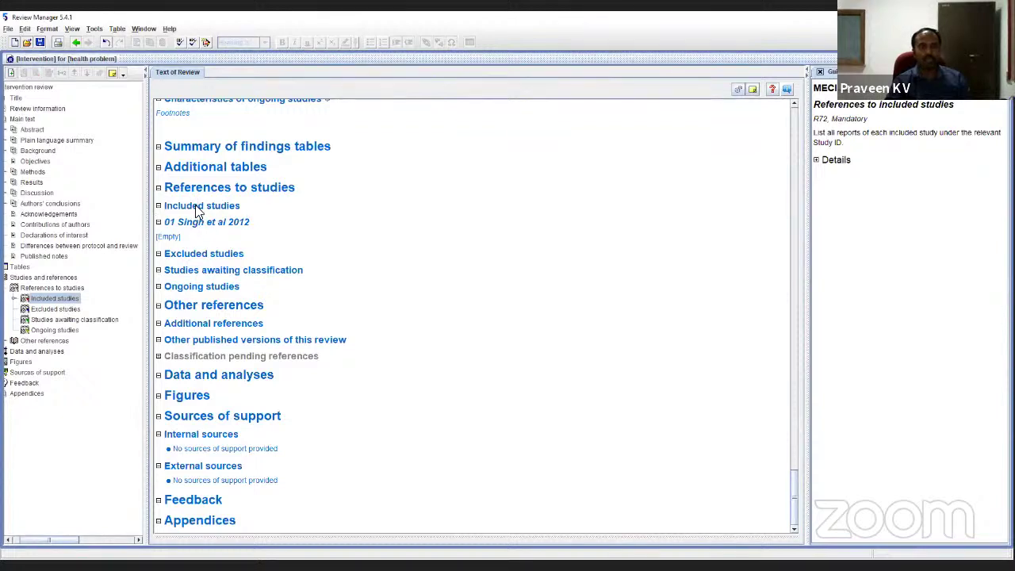
# Add a second included study whose ID combines 02, the author's name, and 2015.
pyautogui.rightClick(195, 205)
pyautogui.click(228, 215)
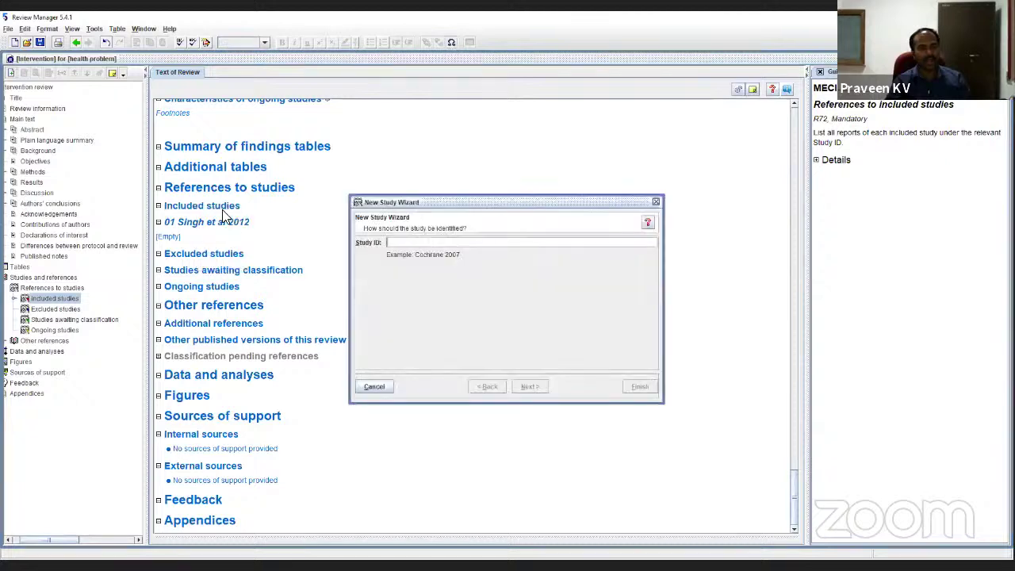
pyautogui.write('02')
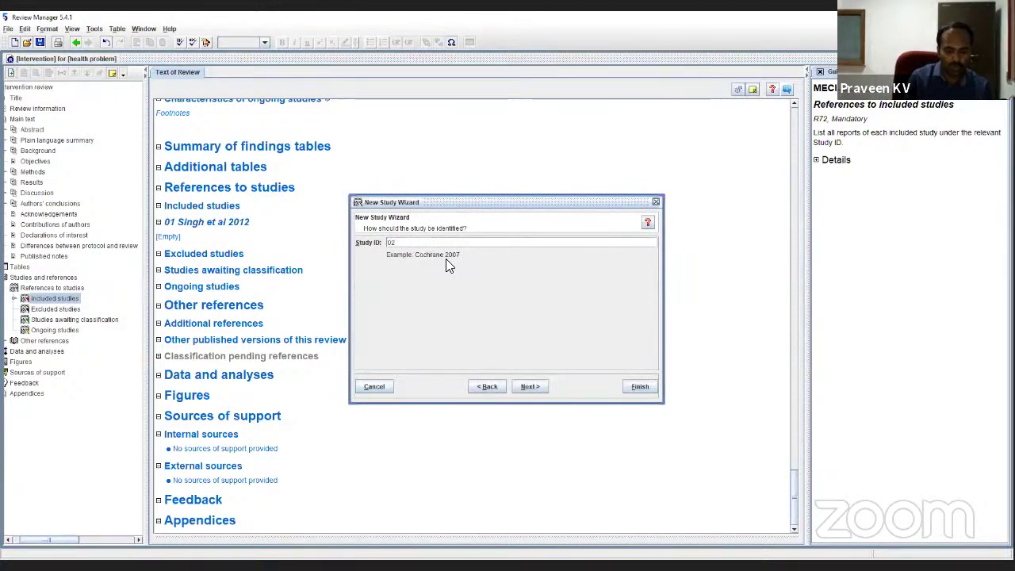
pyautogui.write(' Dharma 2015')
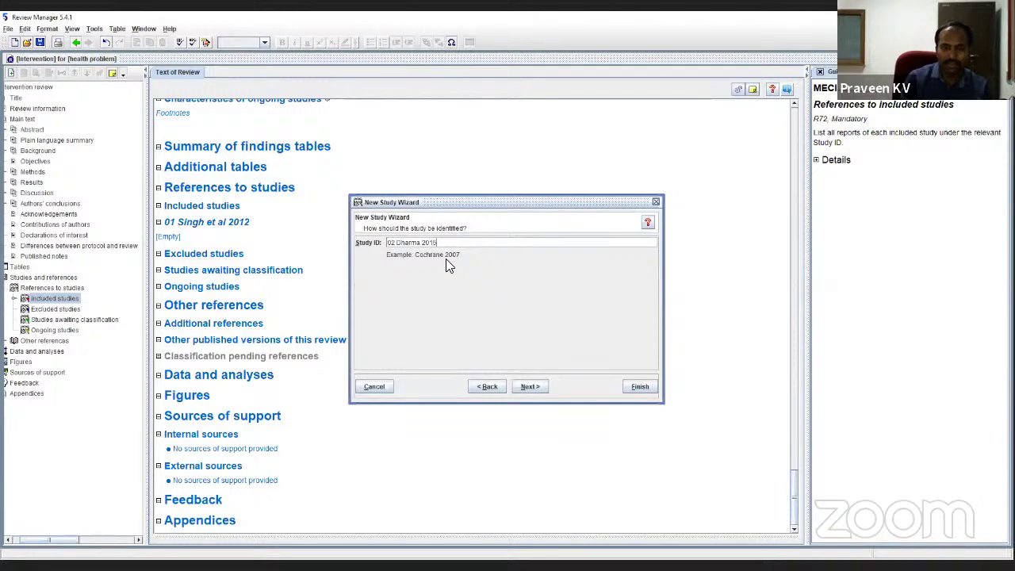
pyautogui.click(639, 386)
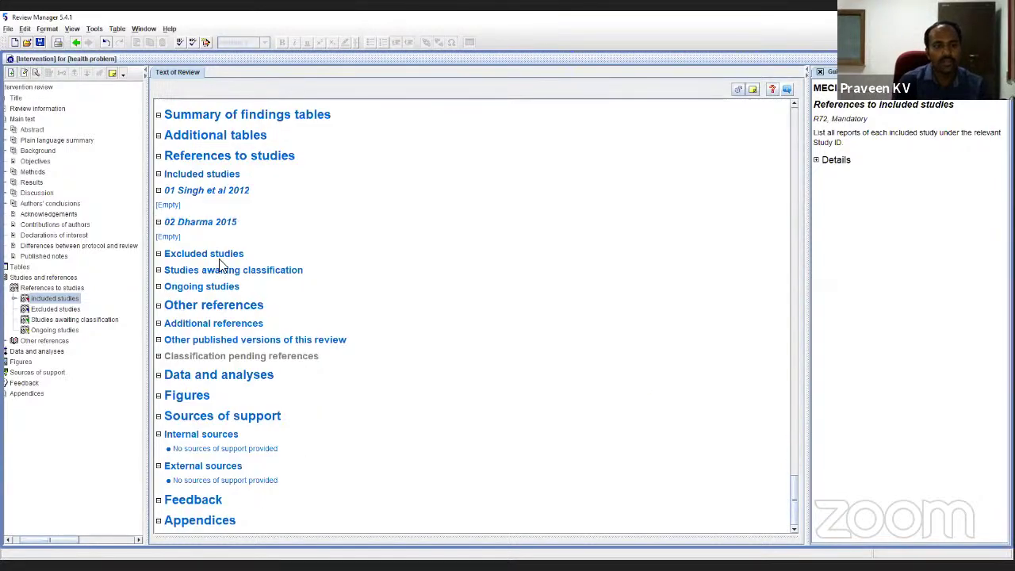
# Add a third included study whose ID combines 03, the author's surname, and 2020.
pyautogui.rightClick(194, 176)
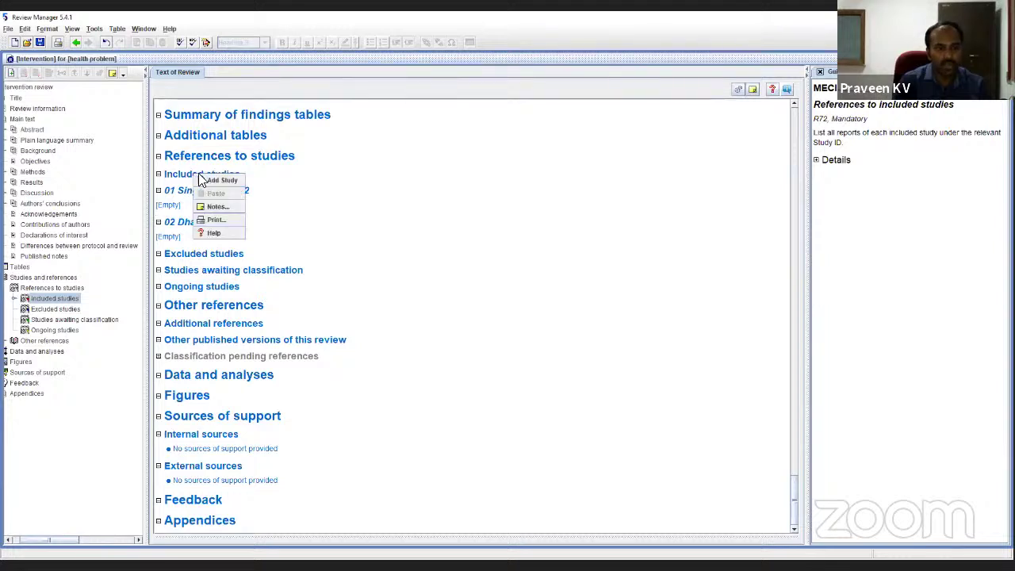
pyautogui.click(225, 180)
pyautogui.write('03')
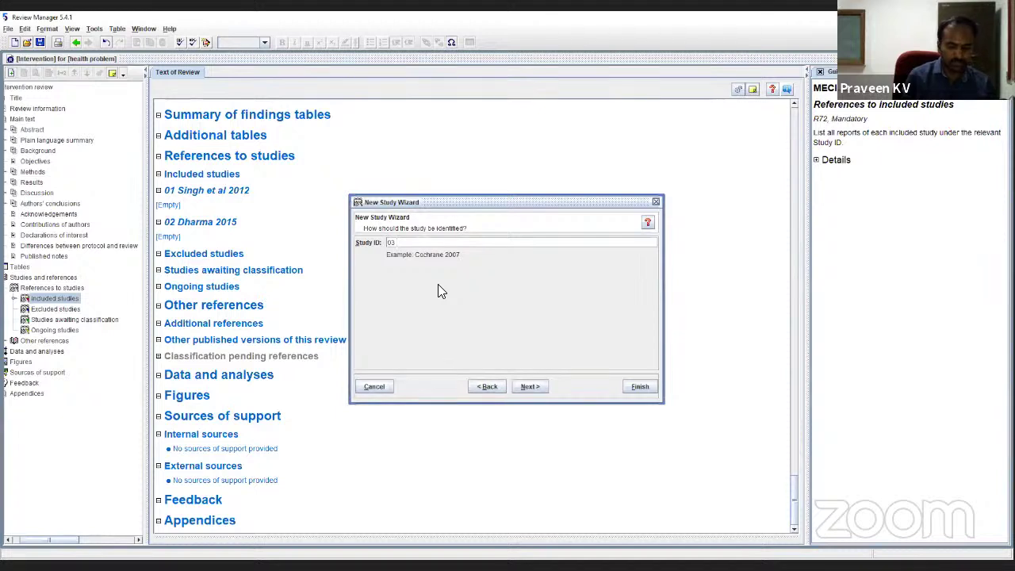
pyautogui.write(' Chaudhary')
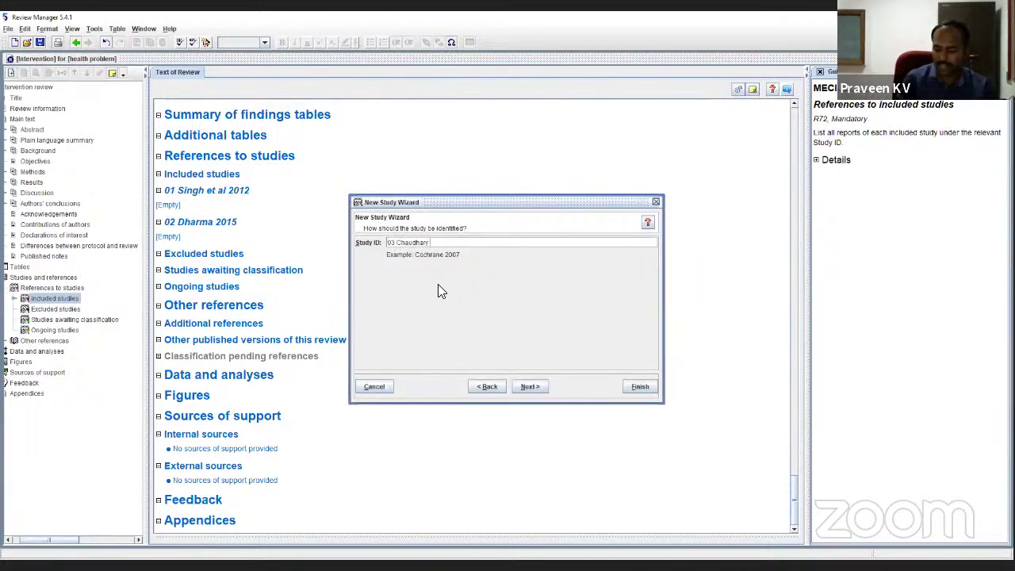
pyautogui.write(' 2020')
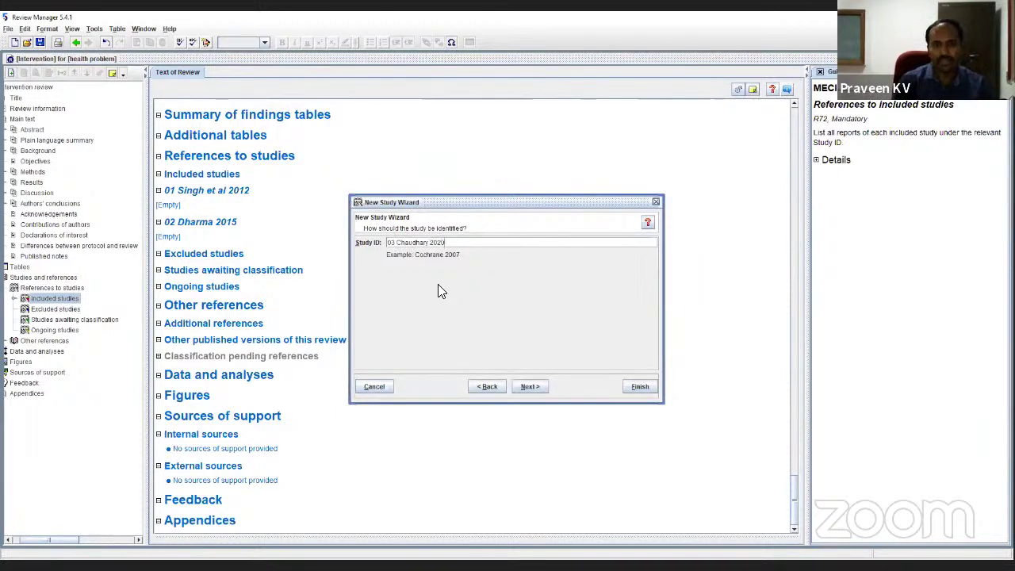
pyautogui.click(638, 386)
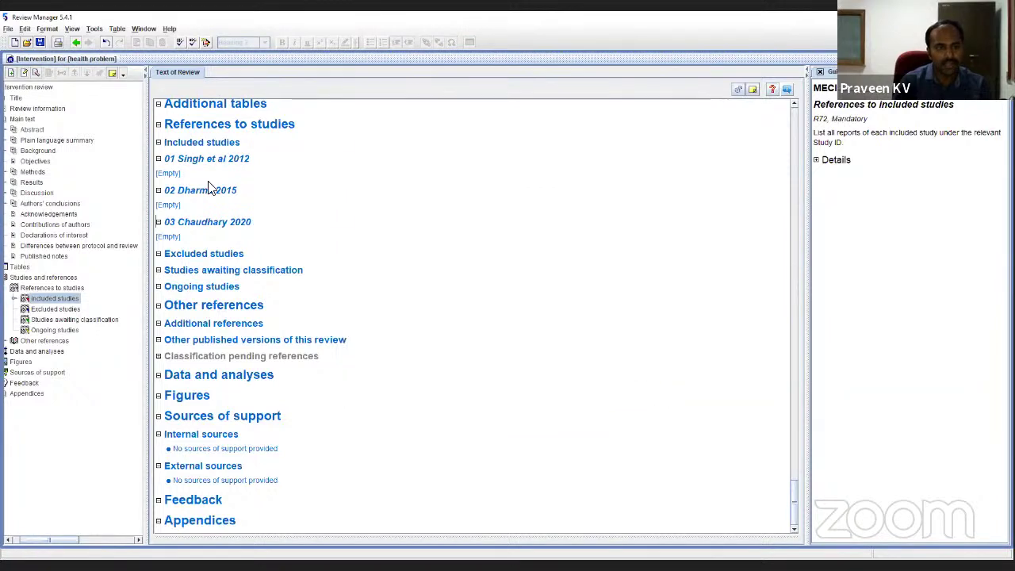
# Add a fourth included study whose ID combines 04, the author's name, and 2018.
pyautogui.rightClick(204, 149)
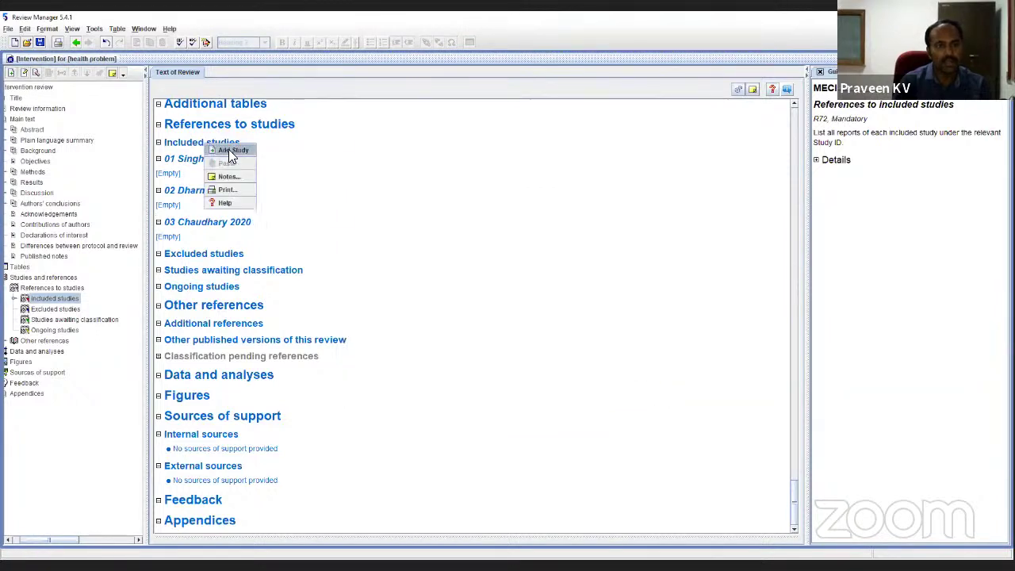
pyautogui.click(230, 150)
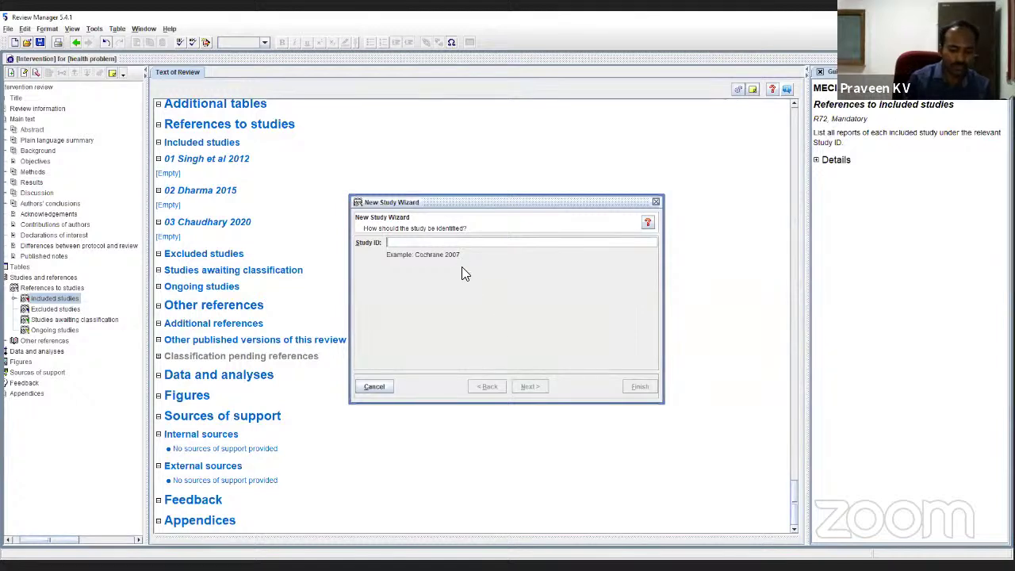
pyautogui.write('Ba')
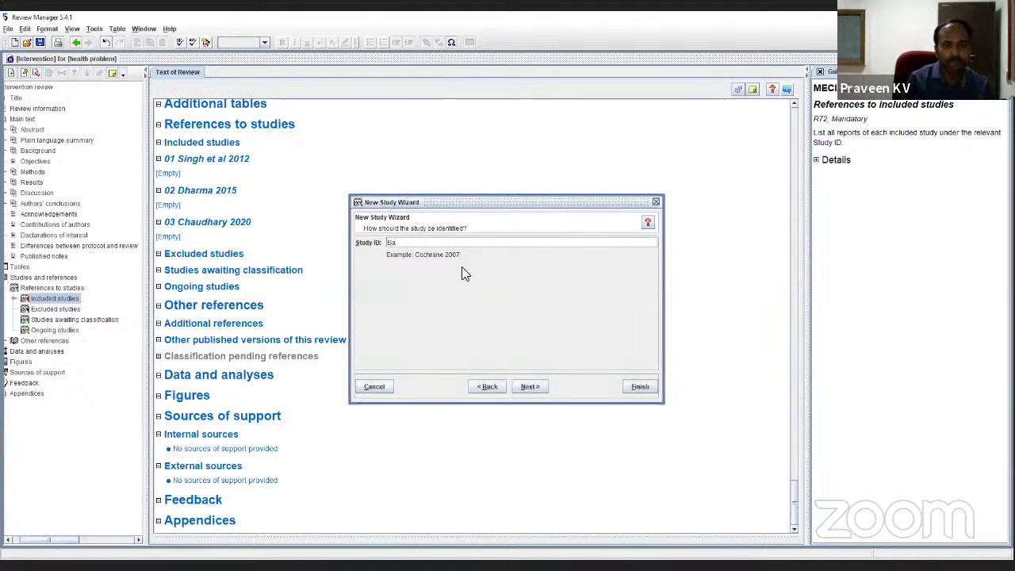
pyautogui.write('la')
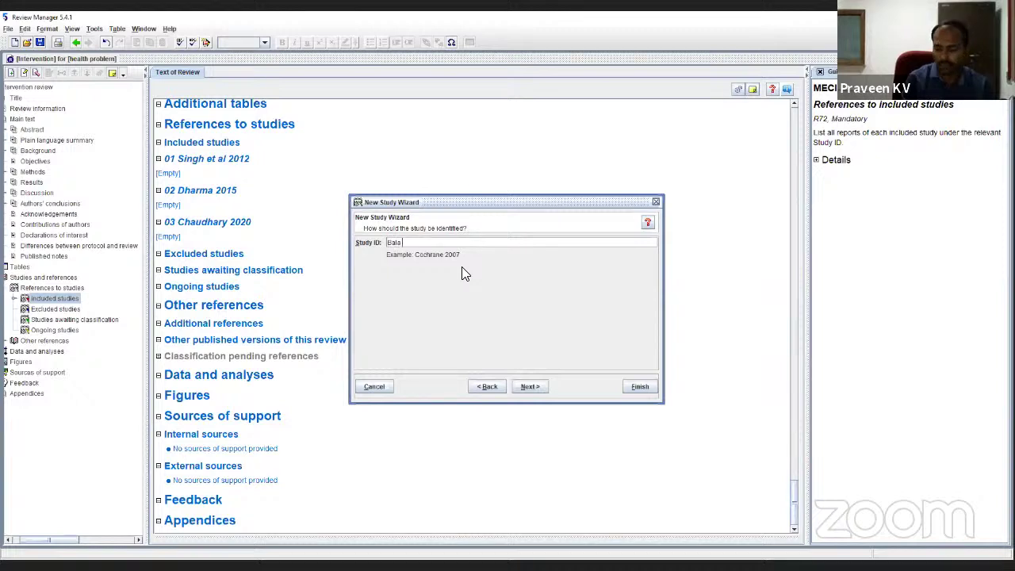
pyautogui.press('BackSpace')
pyautogui.press('BackSpace')
pyautogui.press('BackSpace')
pyautogui.press('BackSpace')
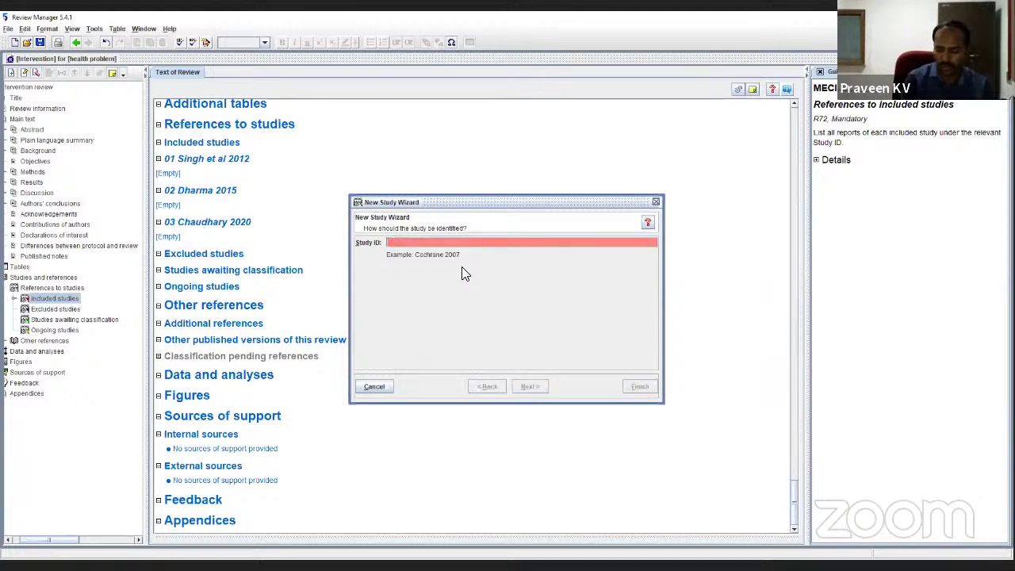
pyautogui.write('04 Ba')
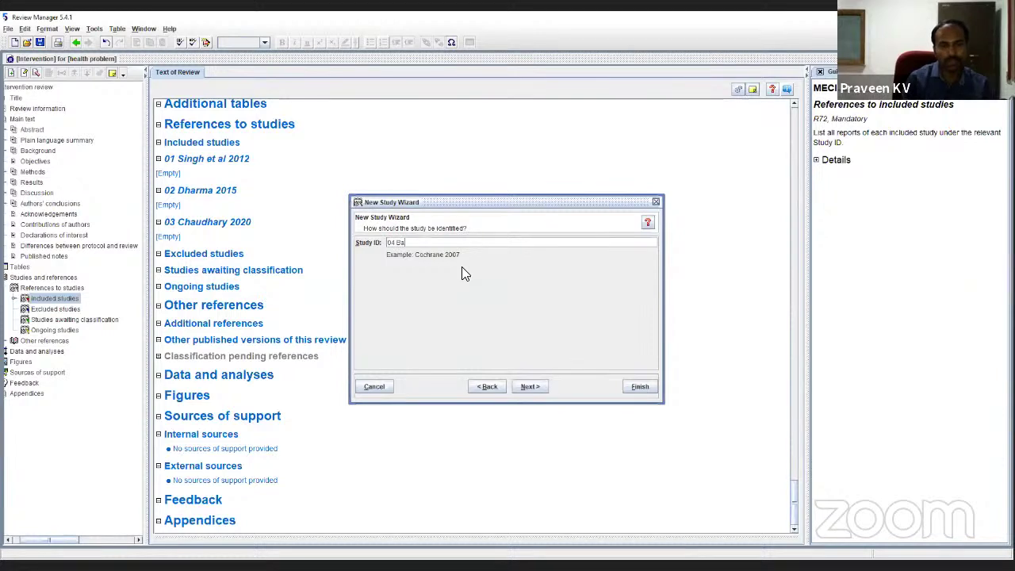
pyautogui.write('la 2')
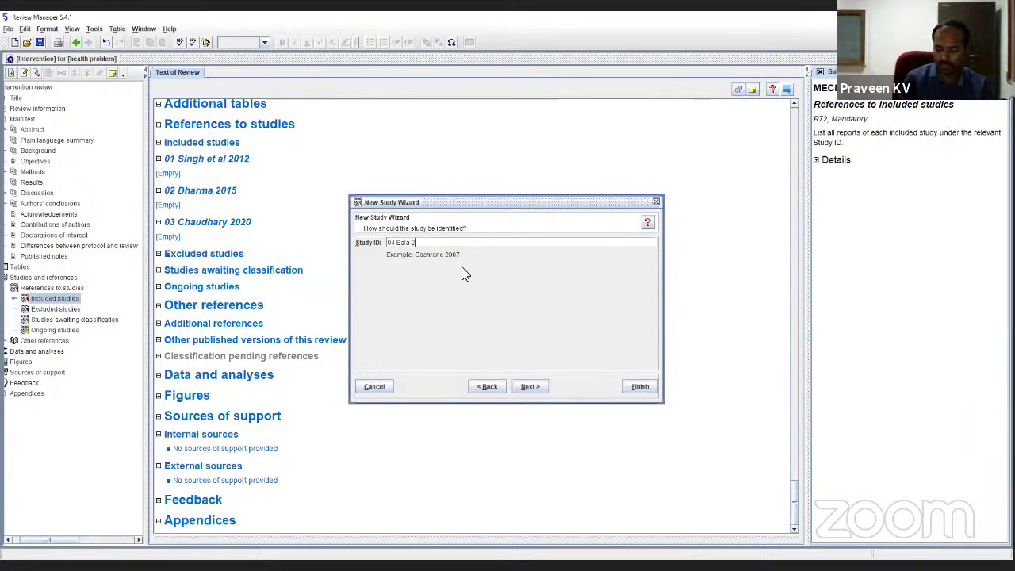
pyautogui.write('02')
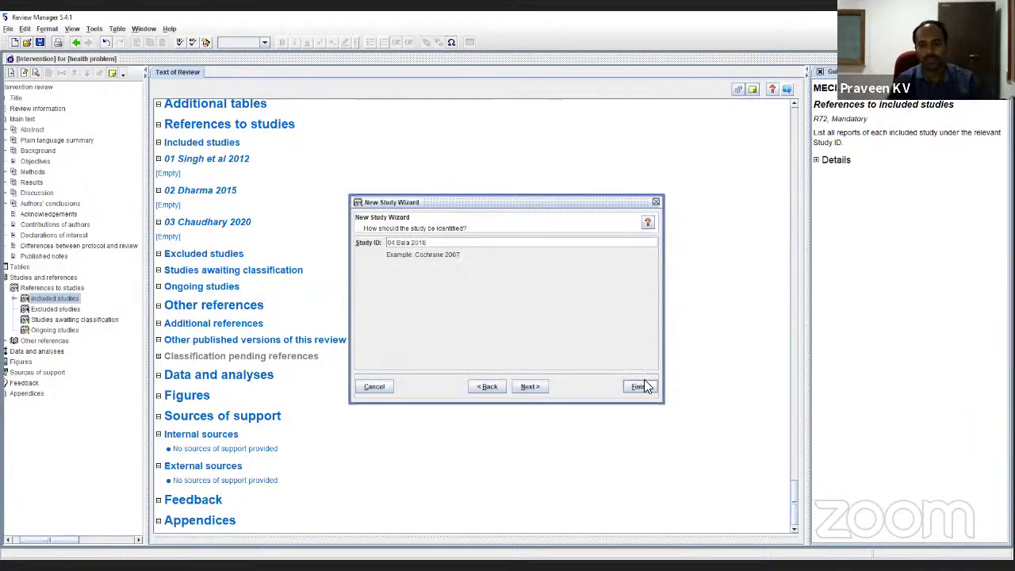
pyautogui.click(639, 386)
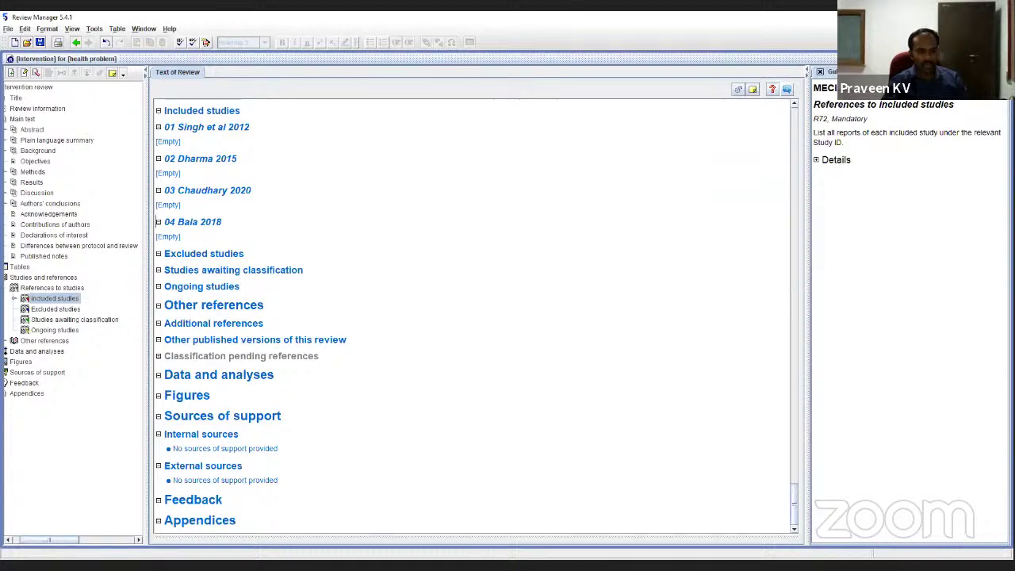
# Add a comparison named Yield under Data and analyses and expand that section in the review outline.
pyautogui.moveTo(64, 546); pyautogui.dragTo(27, 547)
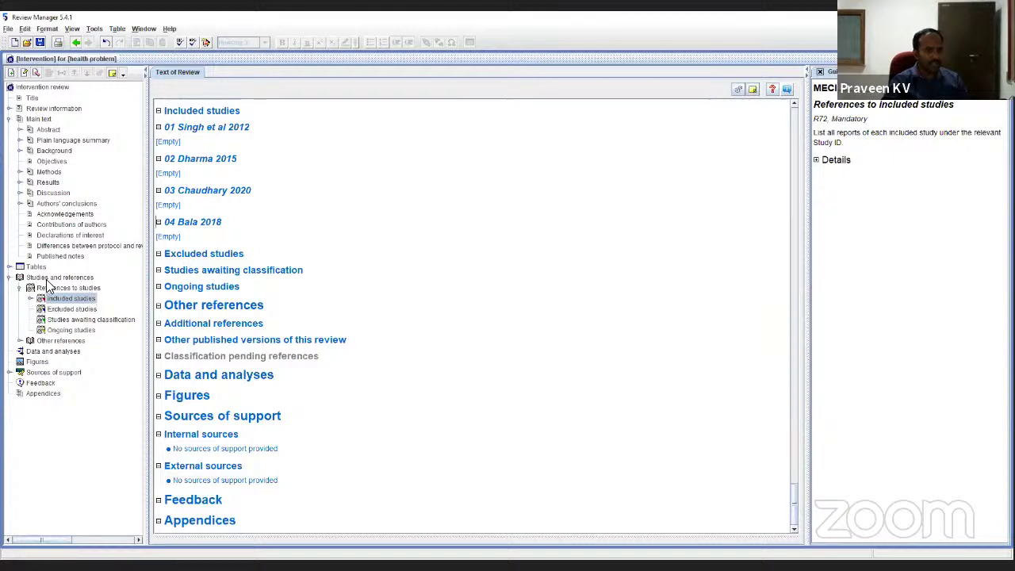
pyautogui.click(38, 352)
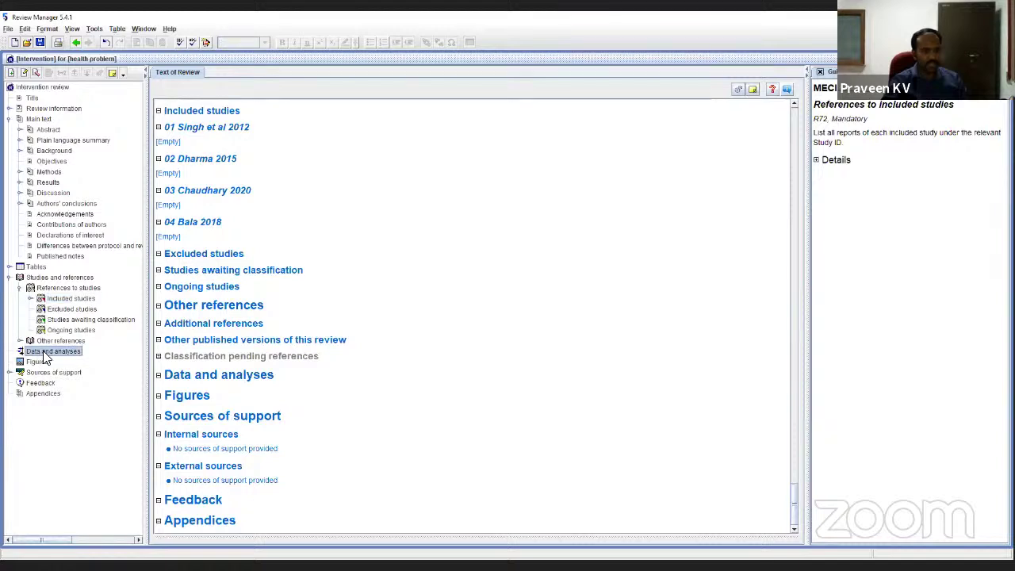
pyautogui.rightClick(49, 353)
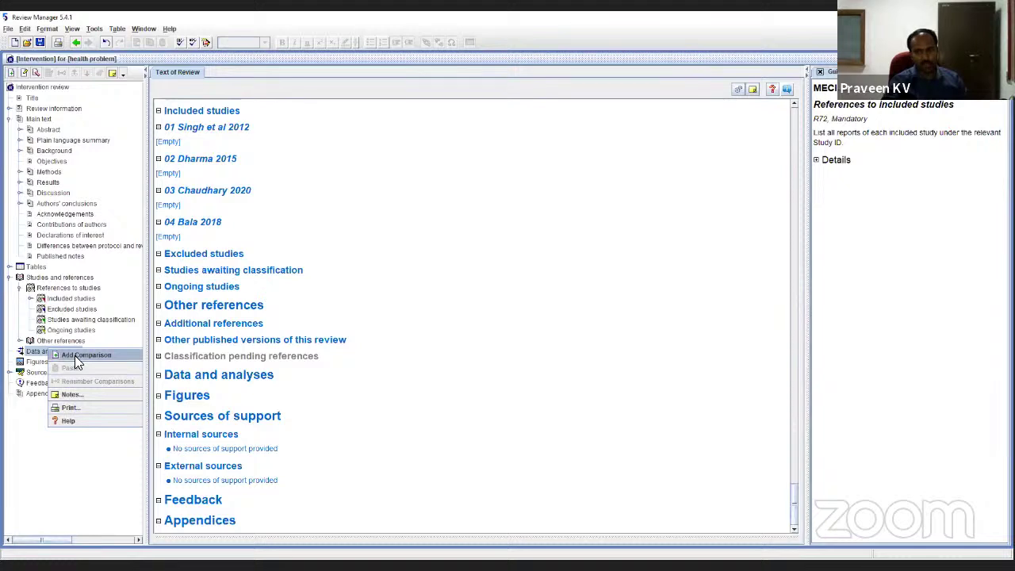
pyautogui.click(69, 455)
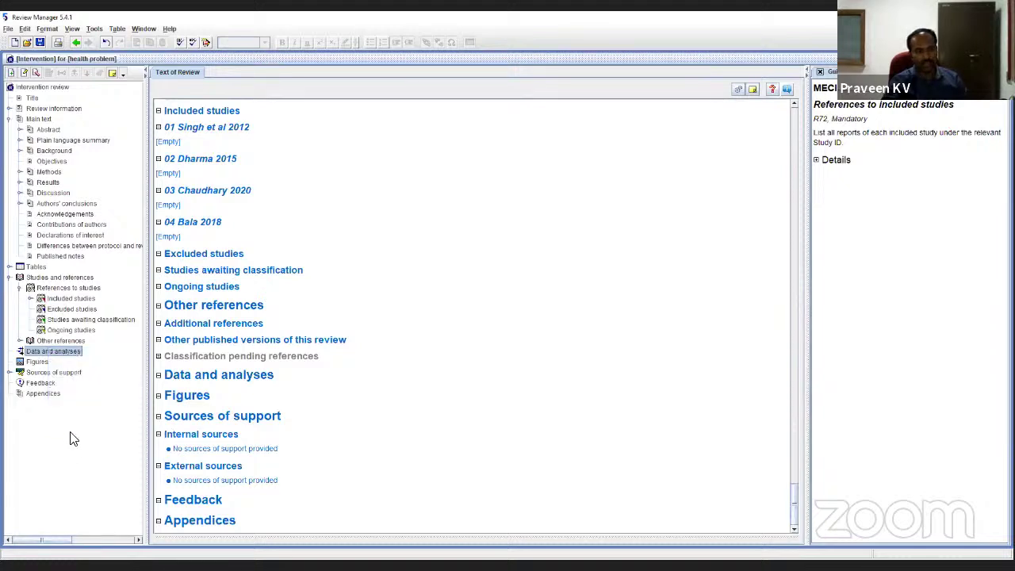
pyautogui.rightClick(57, 356)
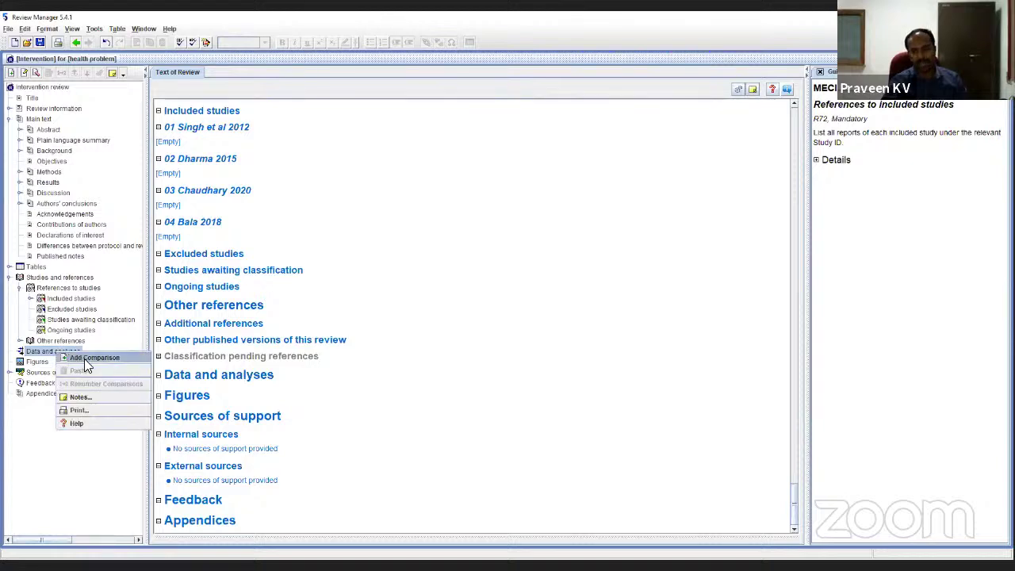
pyautogui.click(93, 358)
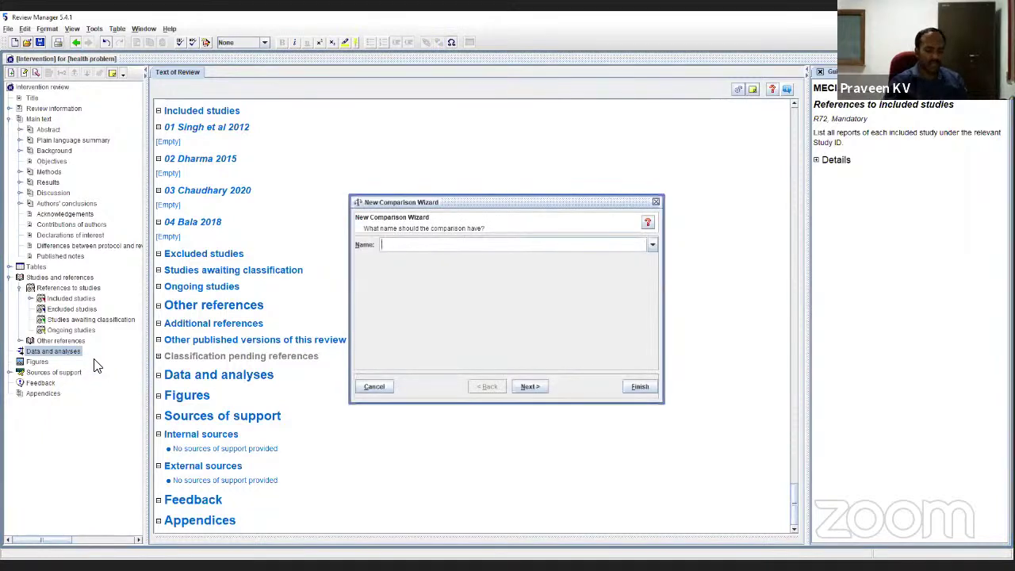
pyautogui.write('Yield')
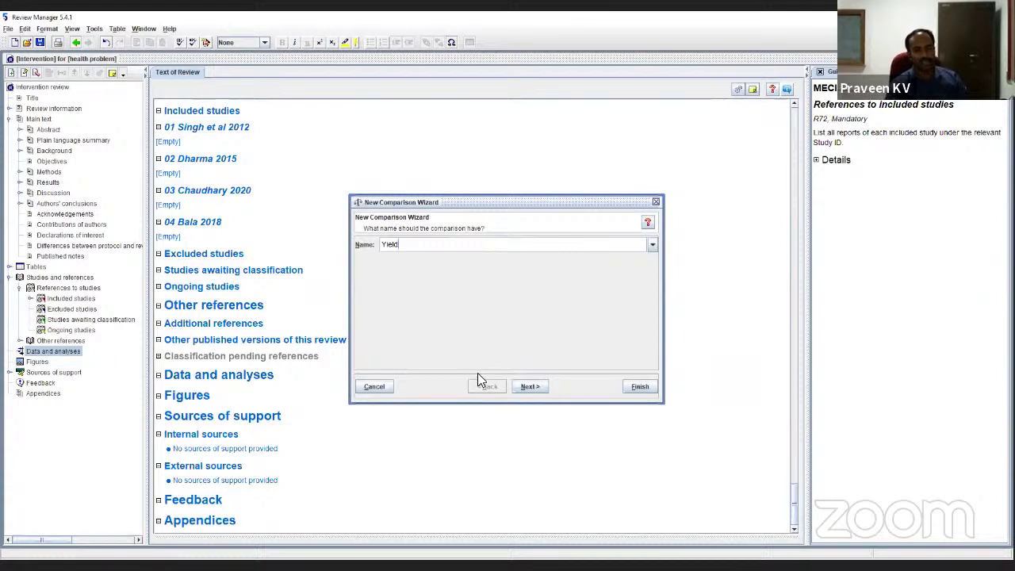
pyautogui.click(525, 390)
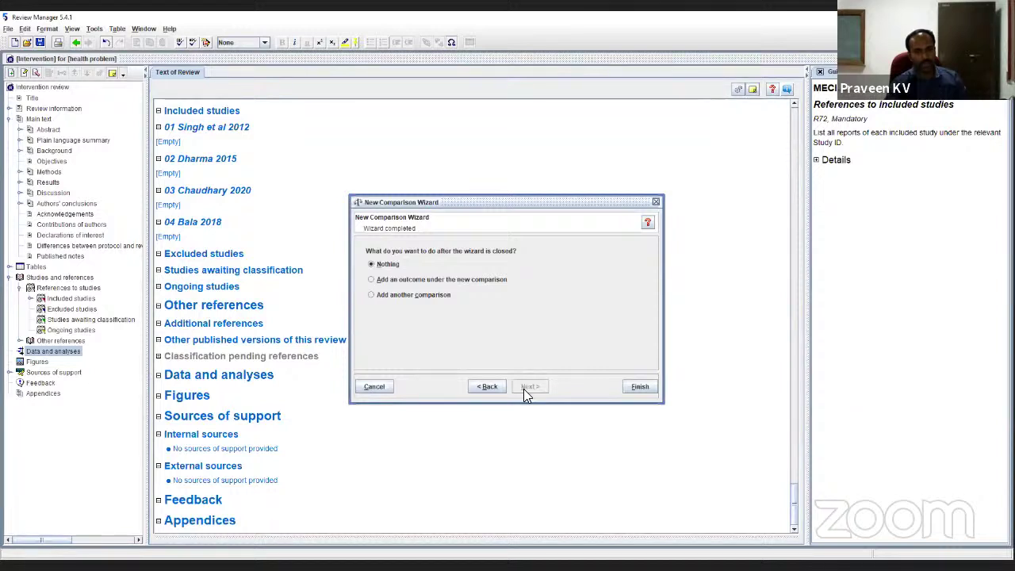
pyautogui.click(486, 386)
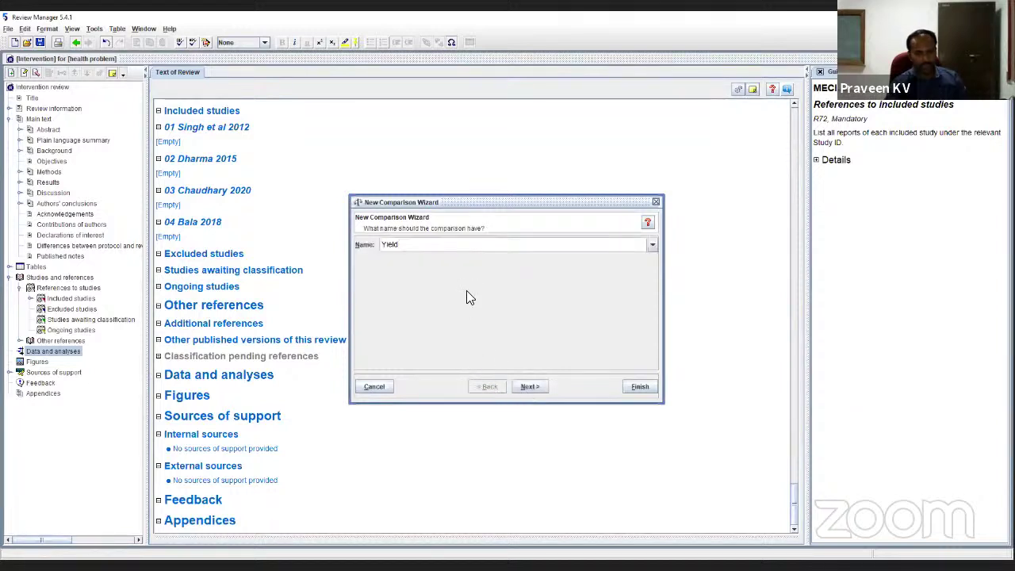
pyautogui.click(639, 385)
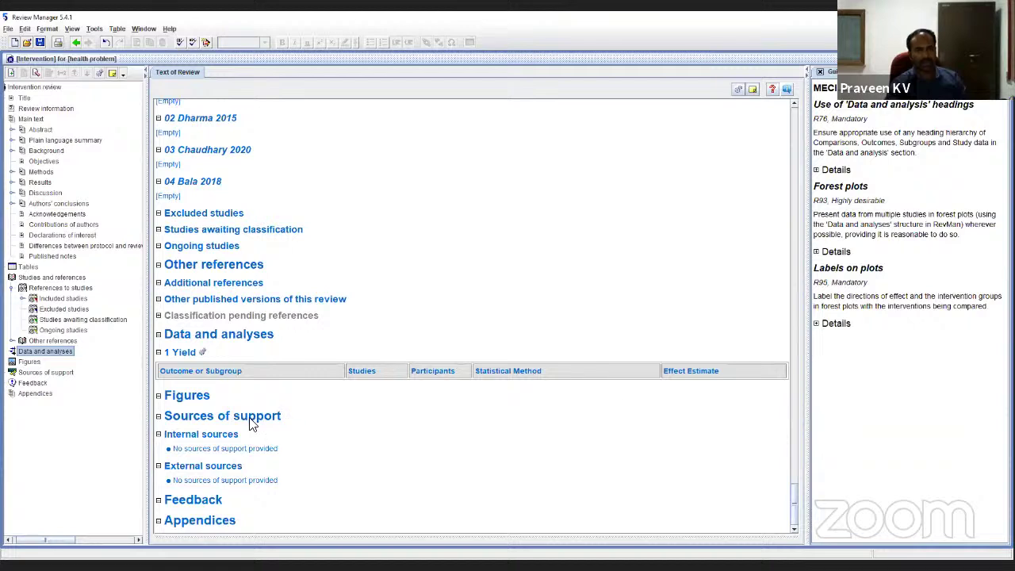
pyautogui.doubleClick(57, 353)
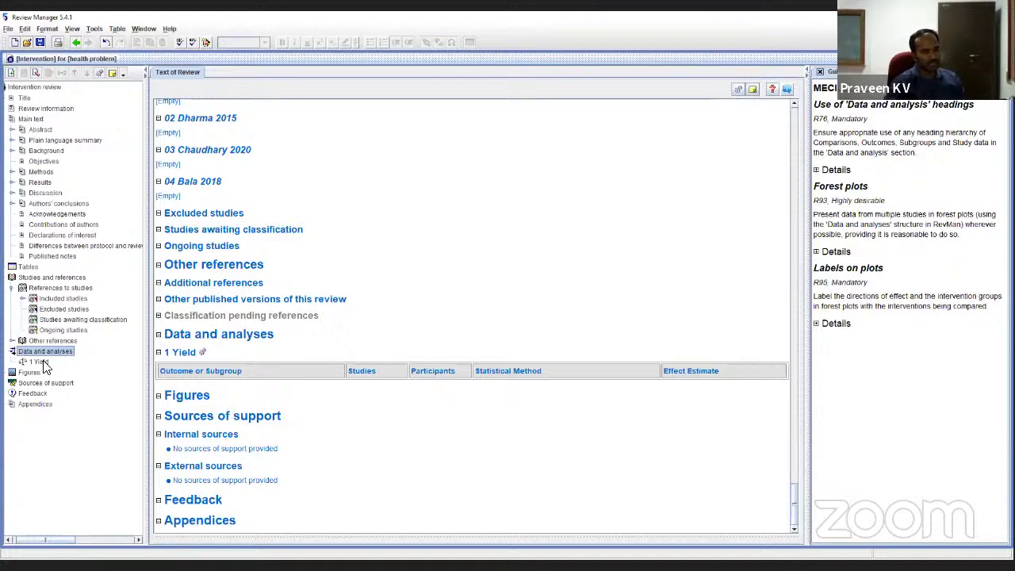
pyautogui.click(40, 362)
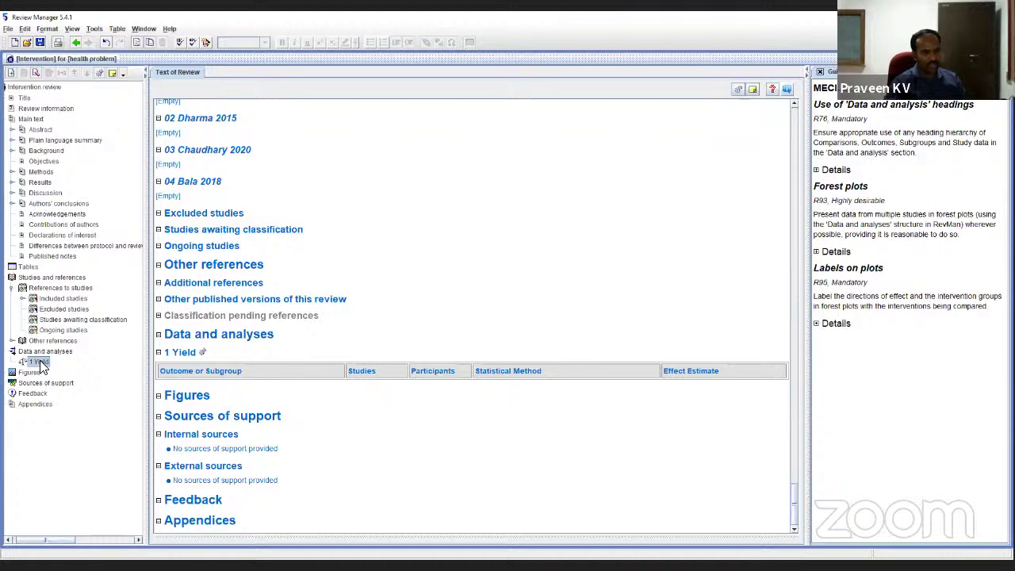
pyautogui.rightClick(42, 364)
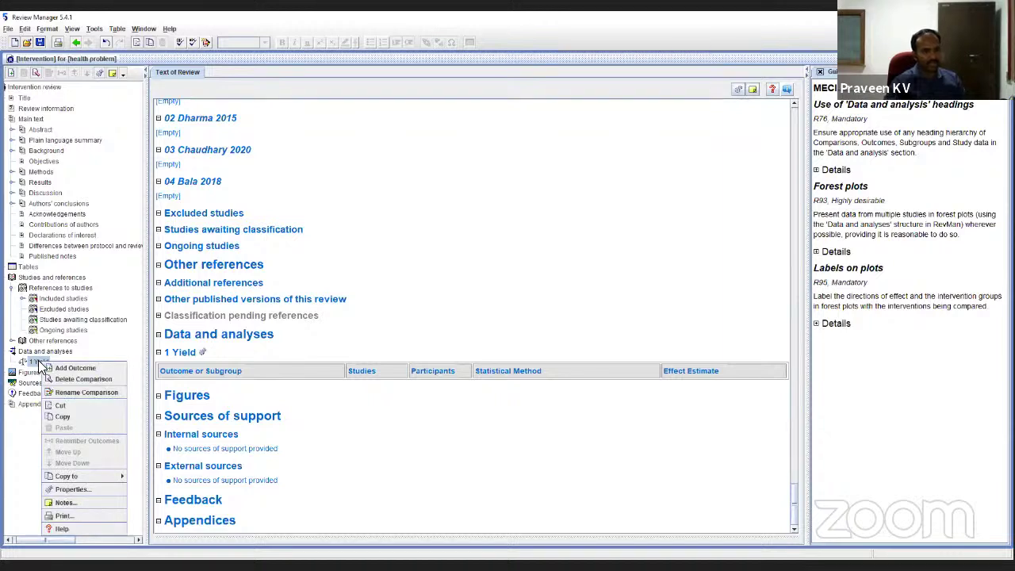
pyautogui.click(32, 365)
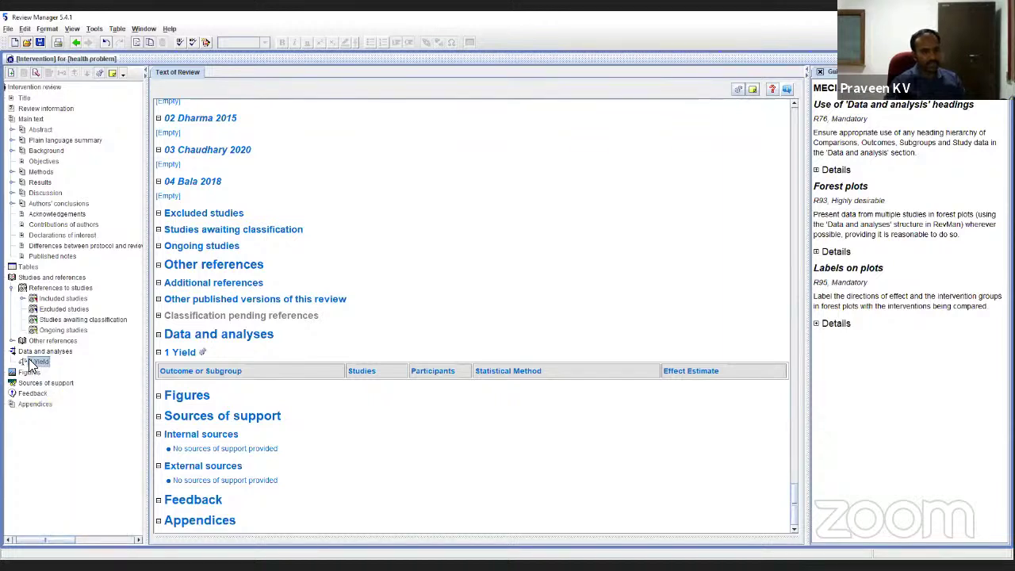
pyautogui.doubleClick(40, 362)
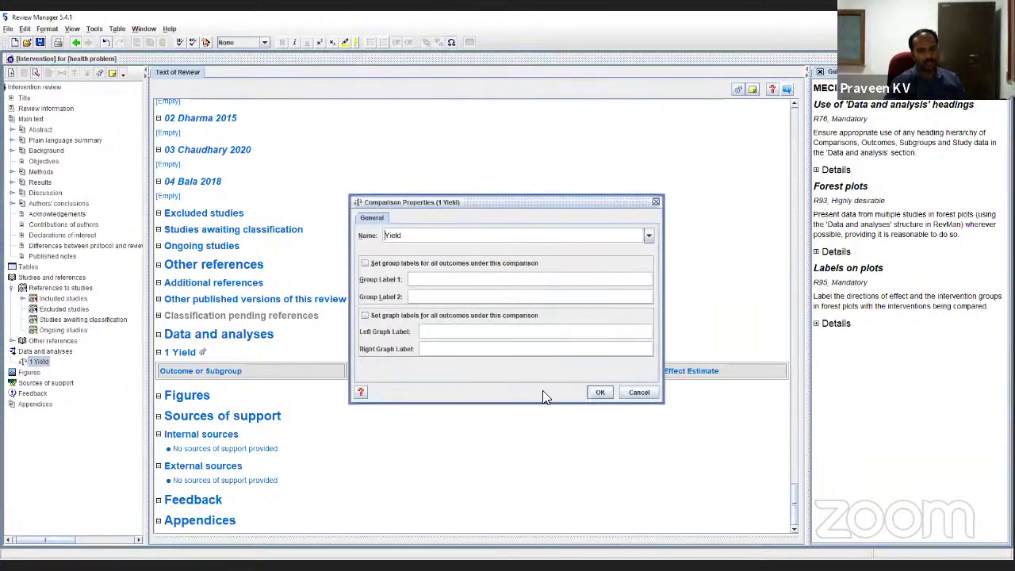
pyautogui.click(594, 391)
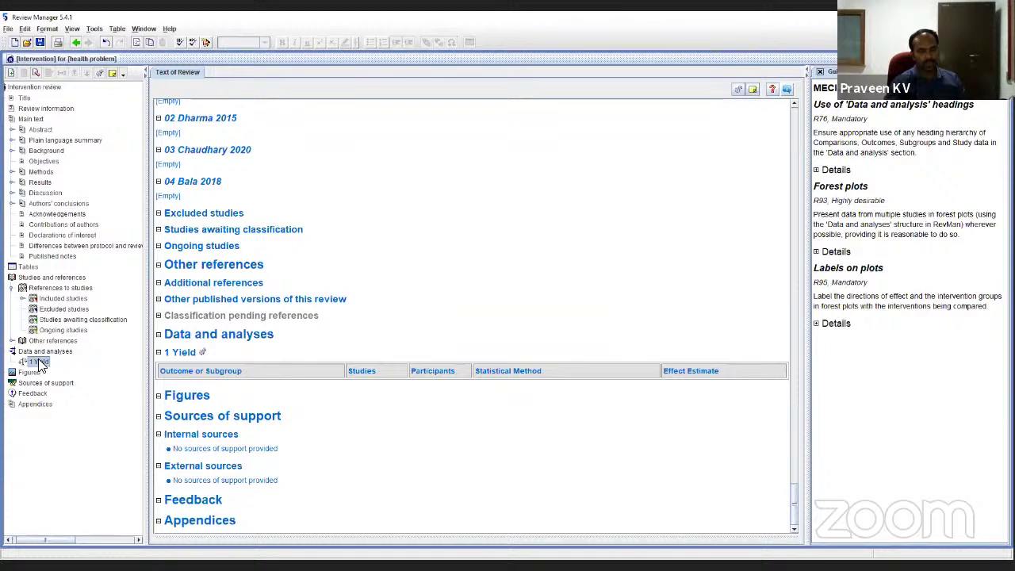
pyautogui.rightClick(41, 364)
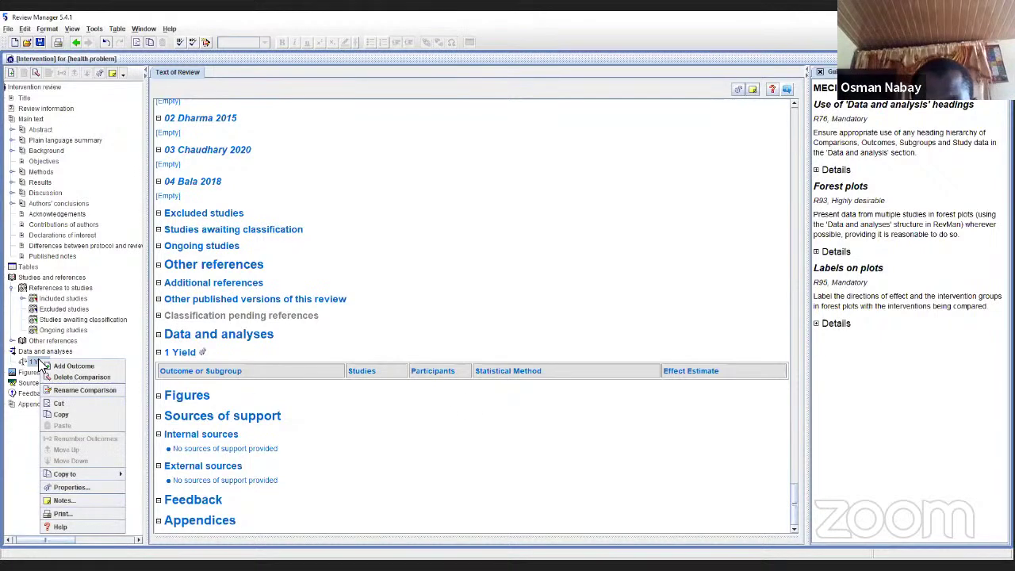
pyautogui.doubleClick(28, 364)
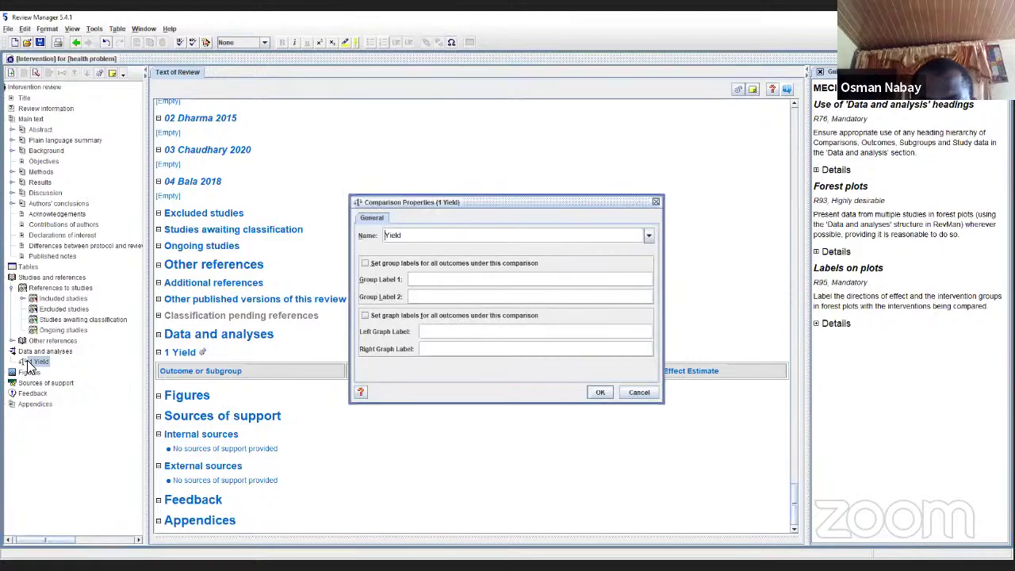
pyautogui.click(638, 391)
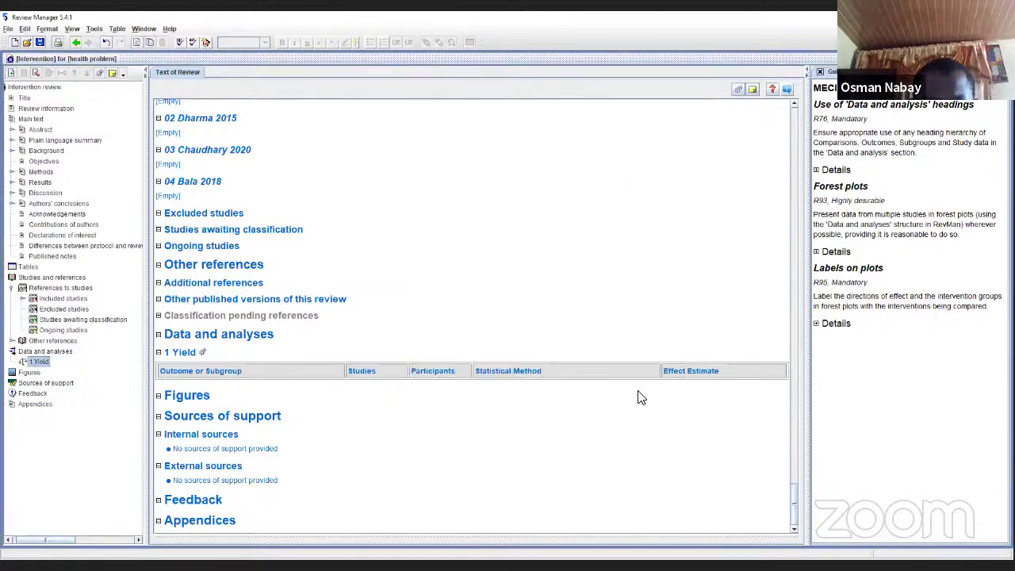
pyautogui.click(54, 353)
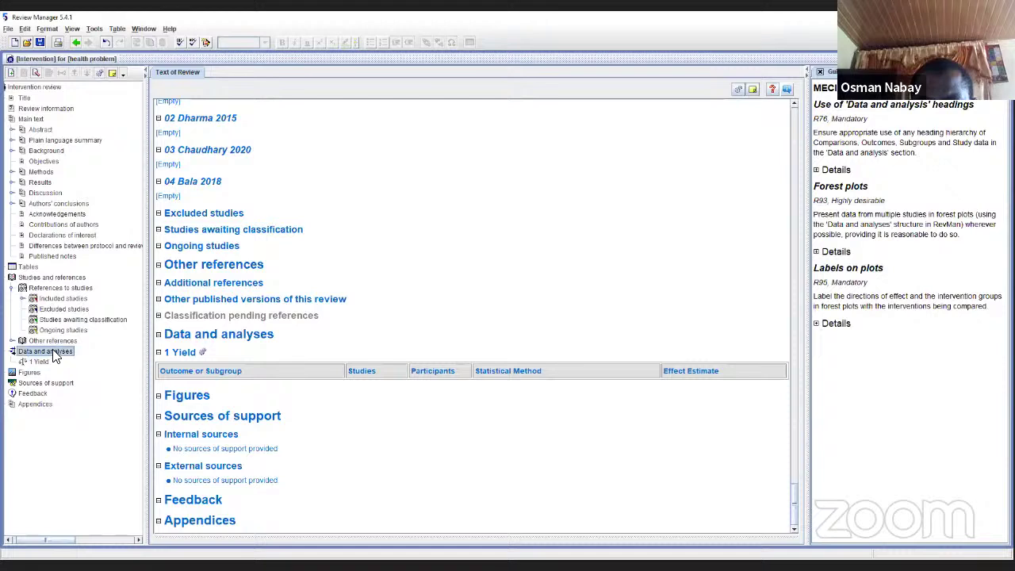
pyautogui.rightClick(54, 353)
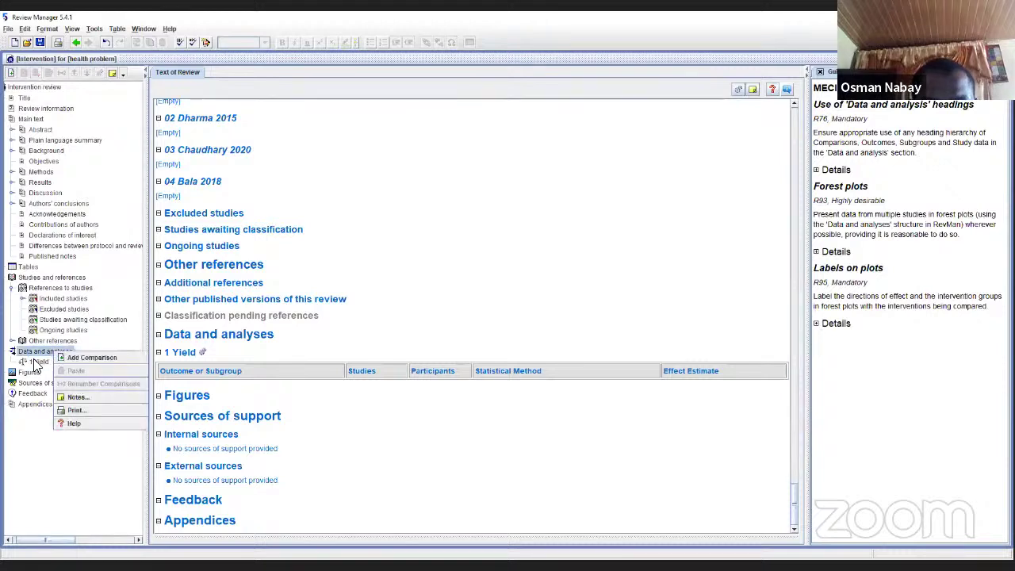
pyautogui.click(35, 366)
pyautogui.click(35, 363)
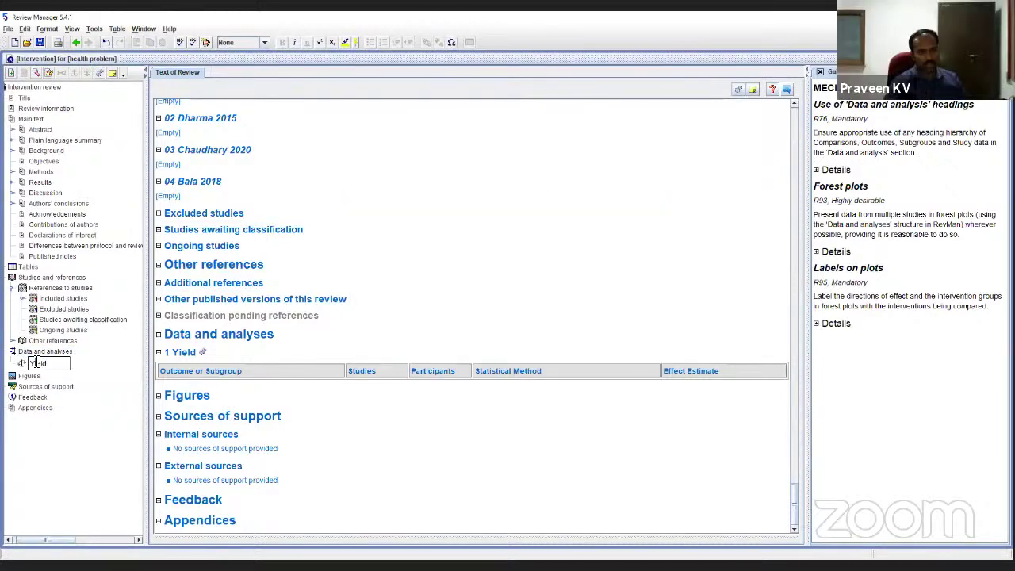
pyautogui.press('Return')
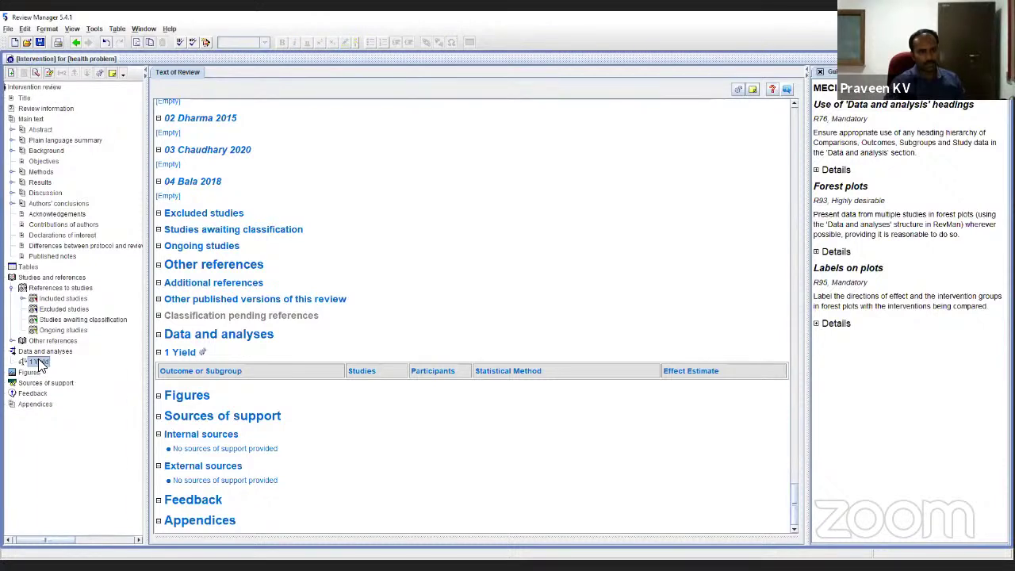
pyautogui.rightClick(41, 363)
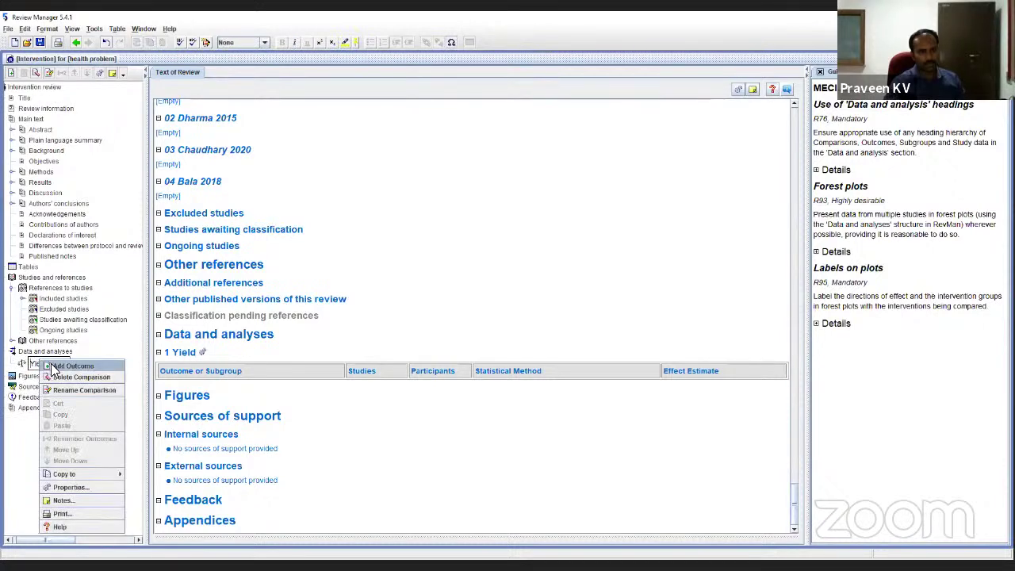
pyautogui.click(56, 366)
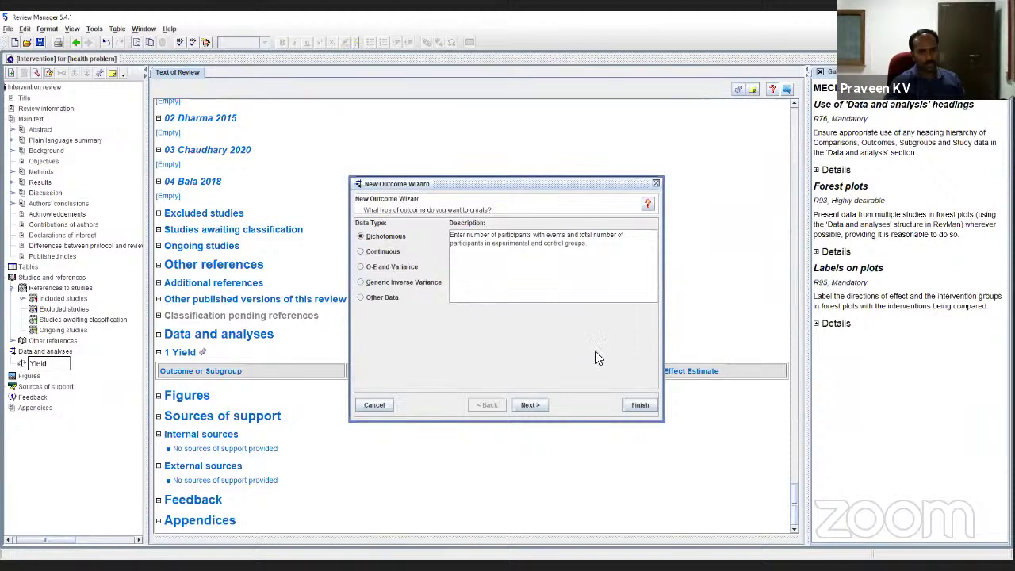
pyautogui.click(377, 405)
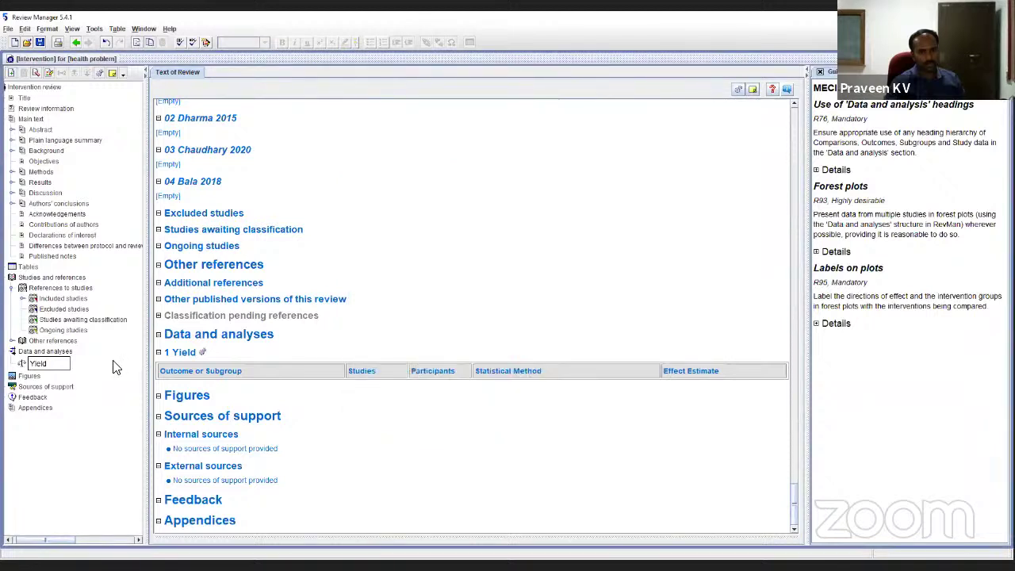
pyautogui.click(36, 363)
pyautogui.rightClick(35, 364)
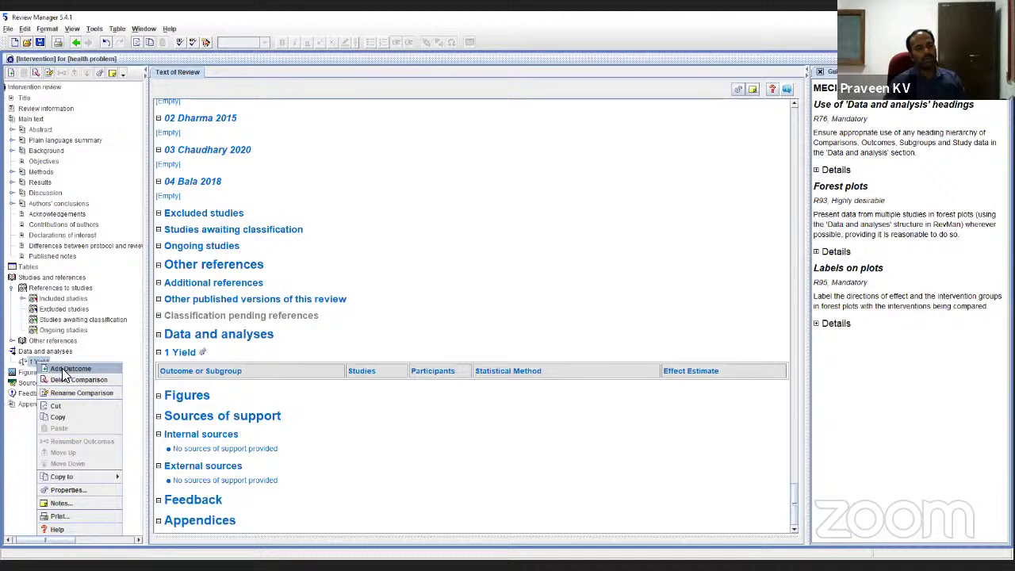
pyautogui.click(65, 371)
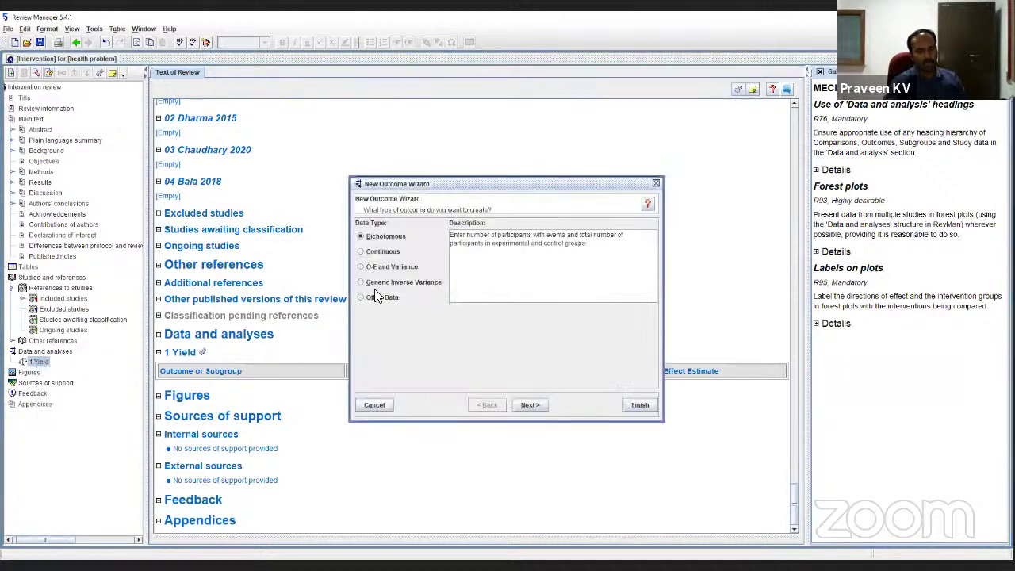
pyautogui.click(385, 251)
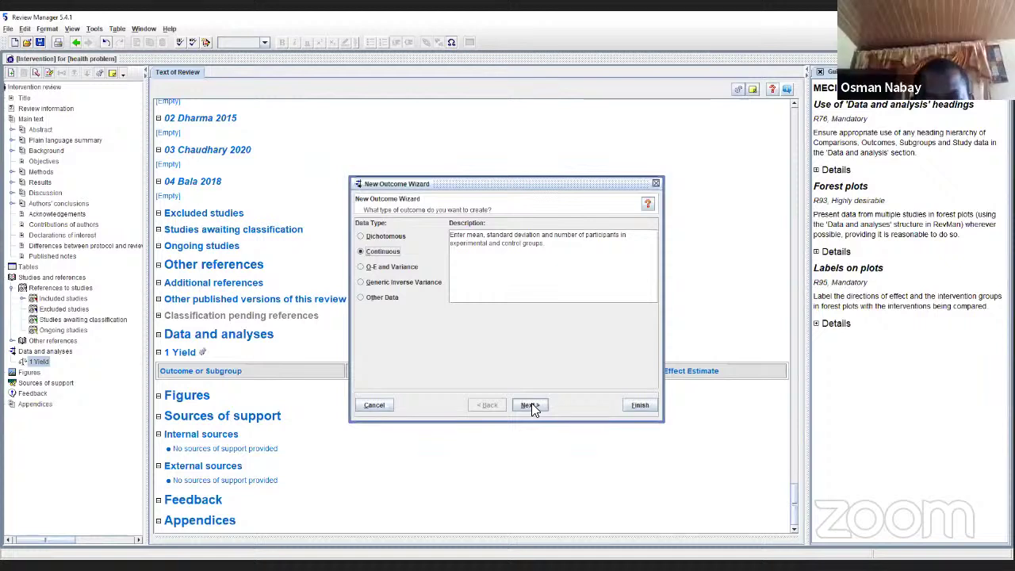
pyautogui.click(655, 184)
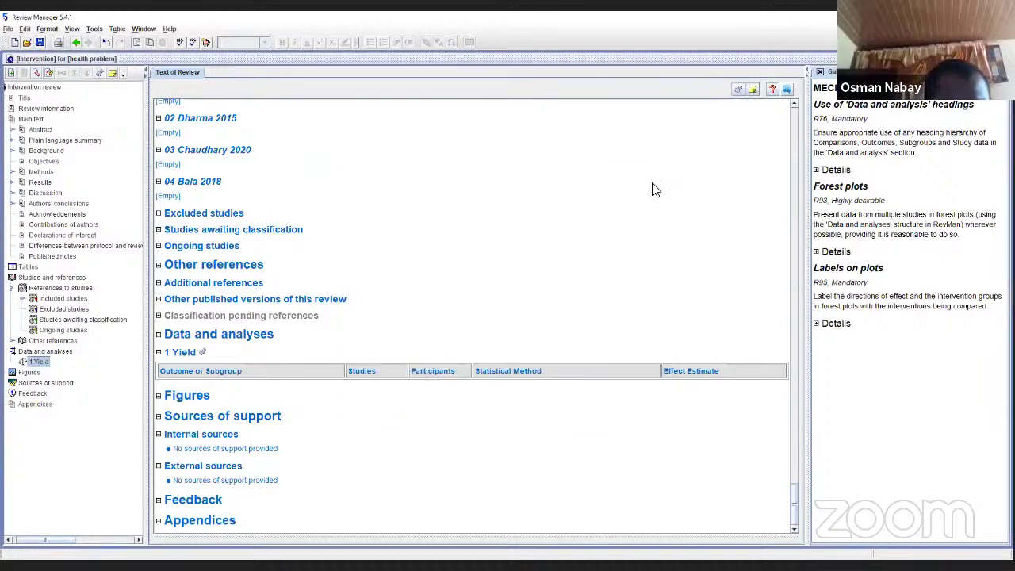
# Start a new continuous outcome named Yield under the Yield comparison, keeping the group labels Experimental and Control.
pyautogui.rightClick(40, 361)
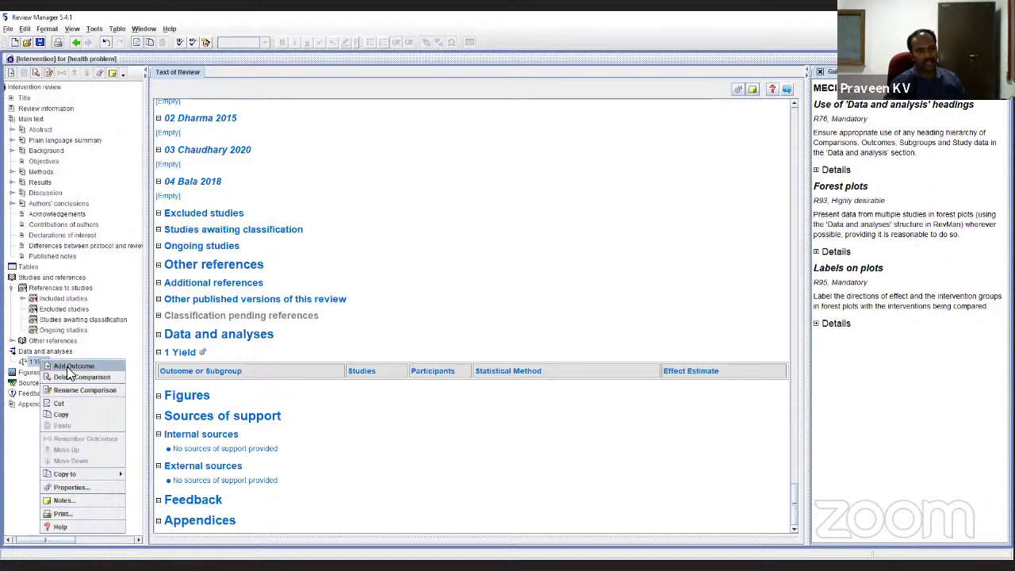
pyautogui.click(66, 366)
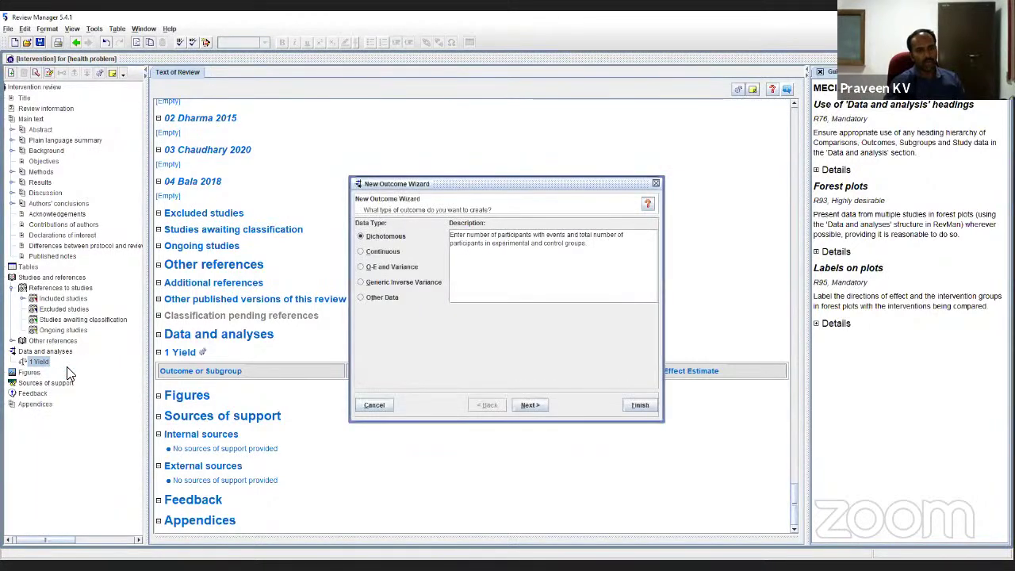
pyautogui.click(375, 253)
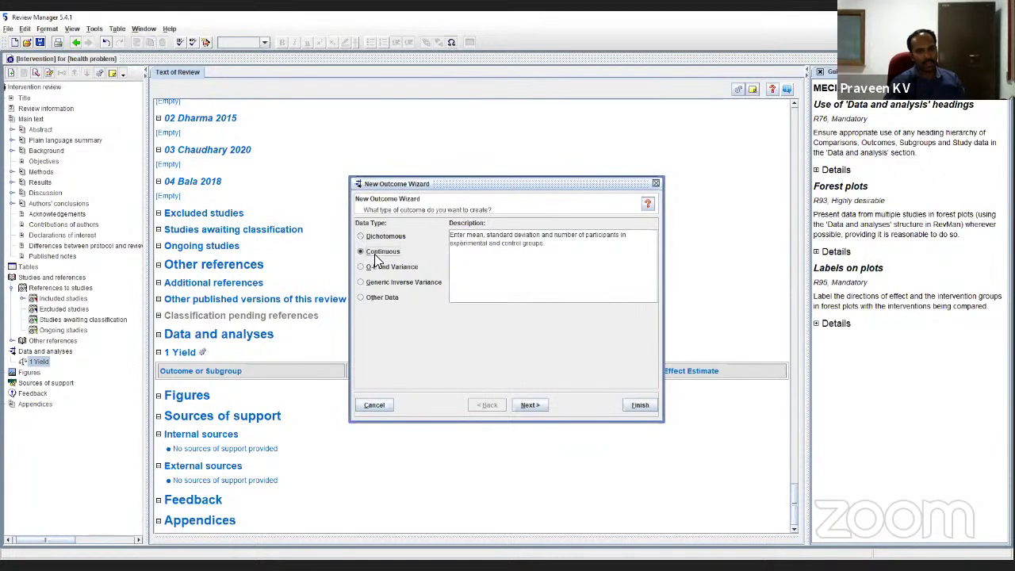
pyautogui.click(529, 405)
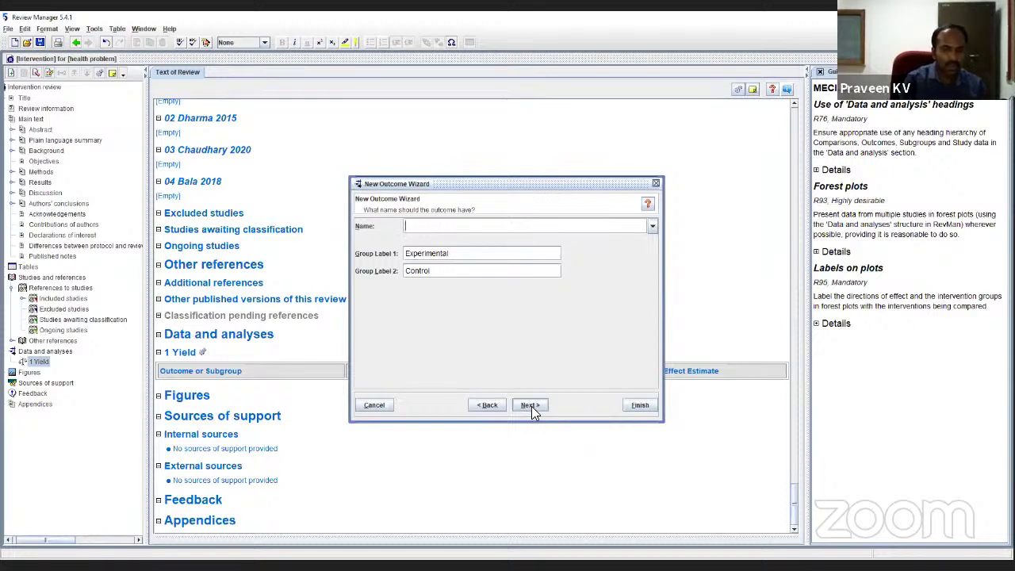
pyautogui.write('Yield')
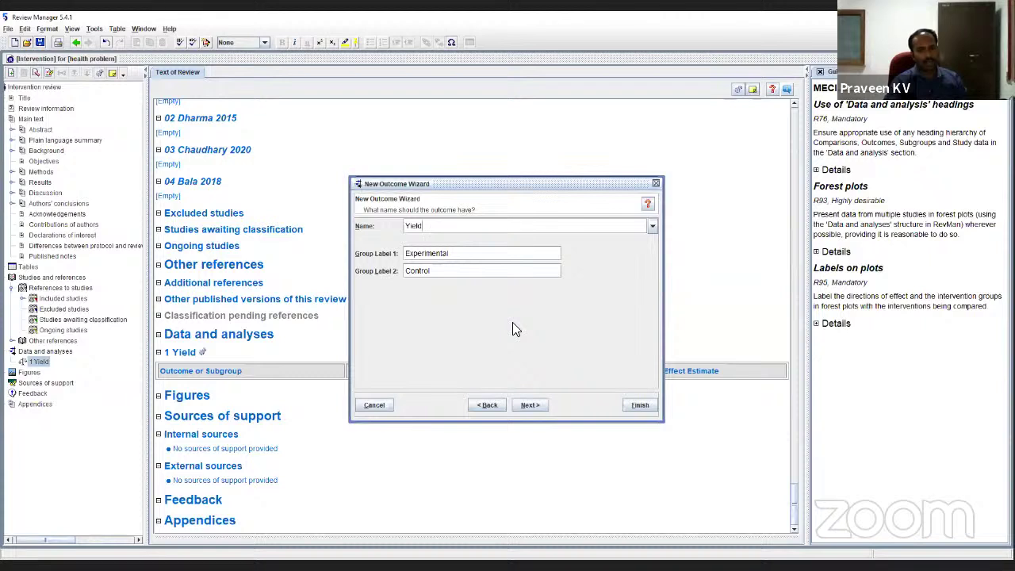
pyautogui.click(533, 405)
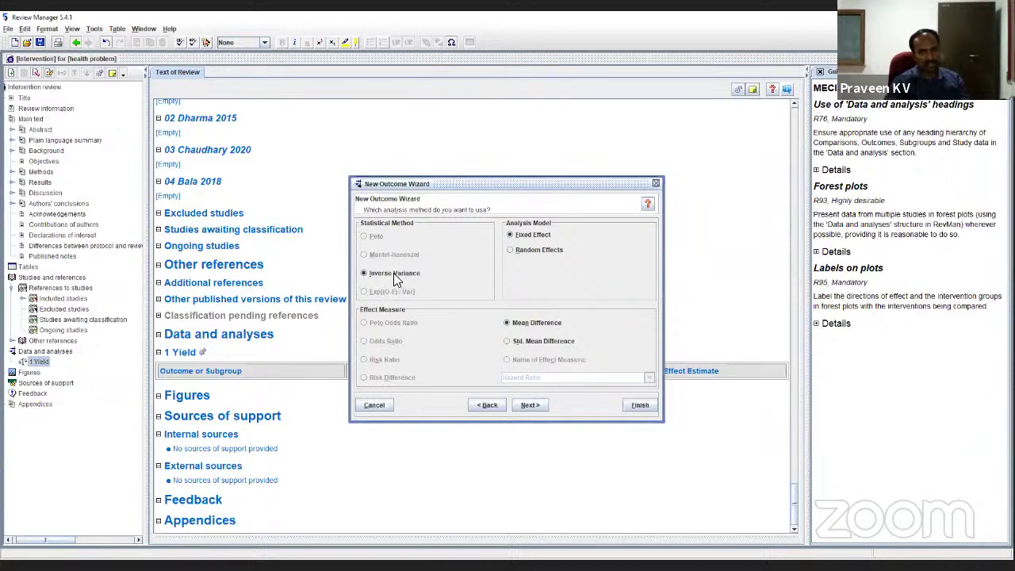
# Set the outcome's analysis model to Random Effects and accept the default totals and 95% confidence intervals.
pyautogui.click(530, 250)
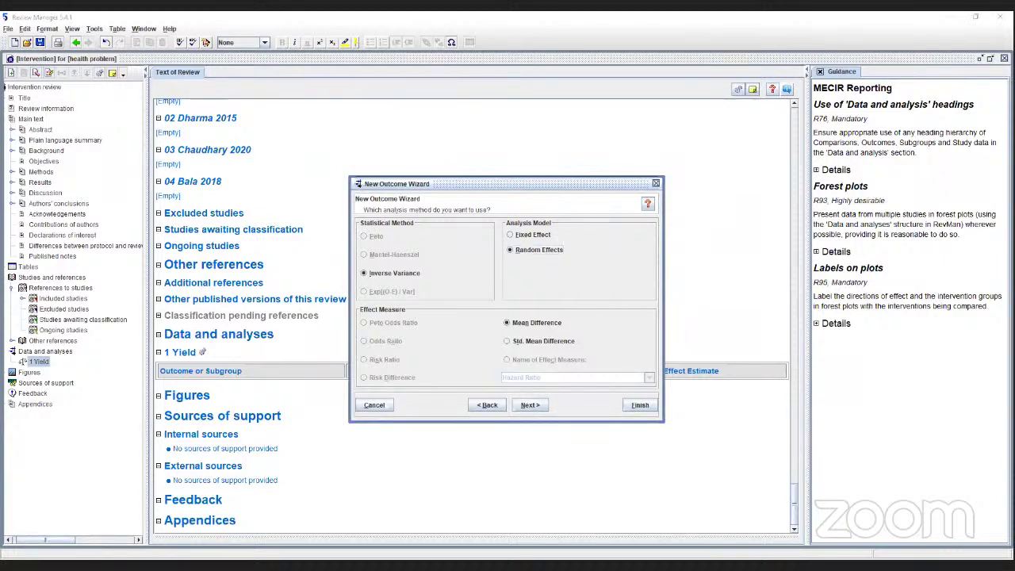
pyautogui.hotkey('alt', 'Tab')
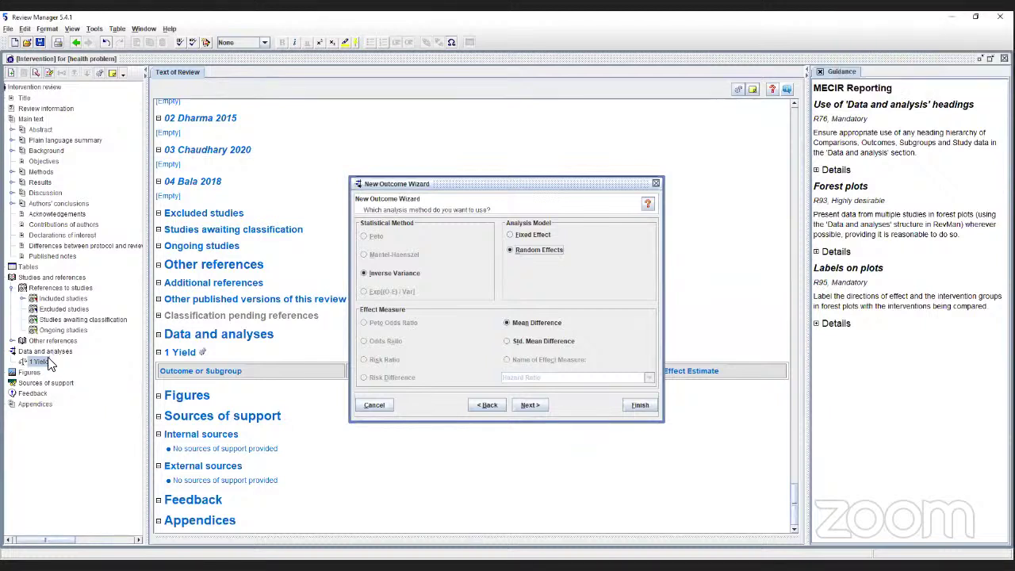
pyautogui.click(484, 405)
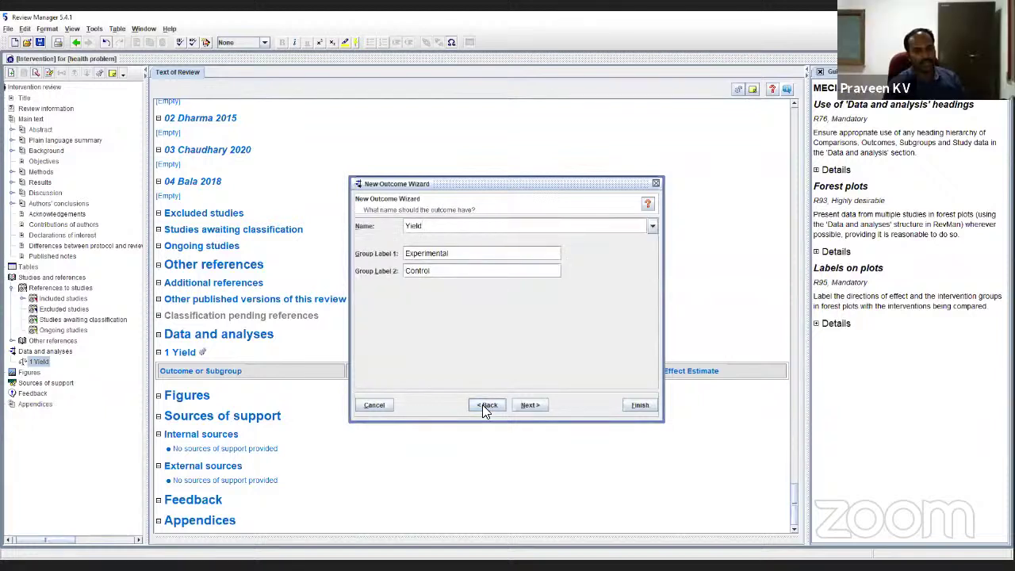
pyautogui.click(529, 405)
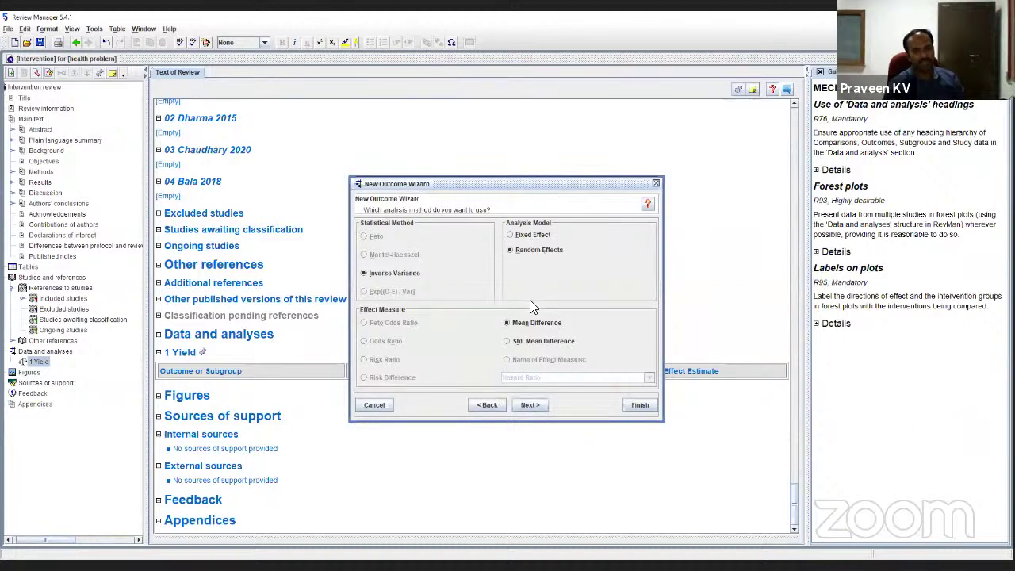
pyautogui.click(531, 406)
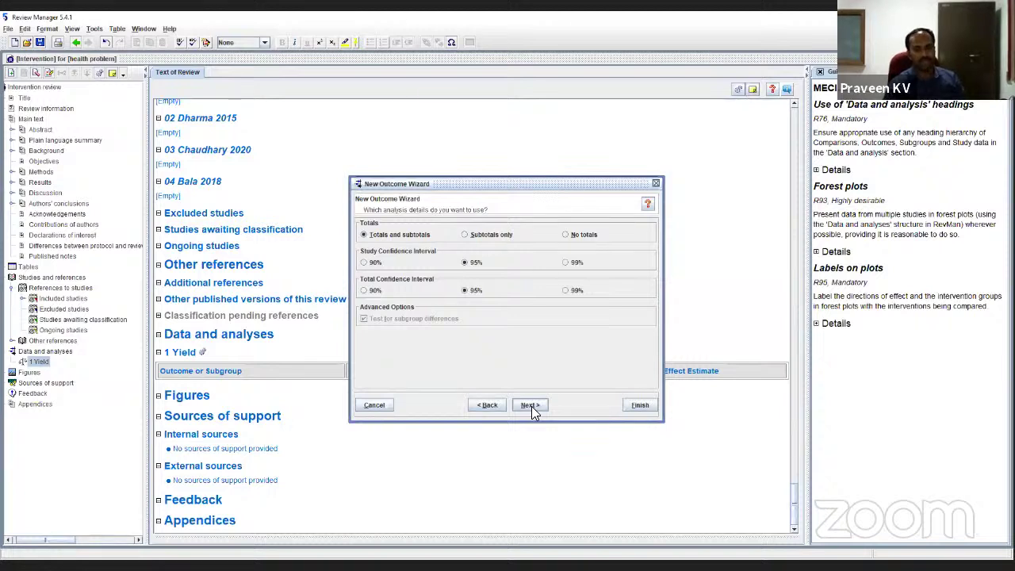
pyautogui.click(530, 405)
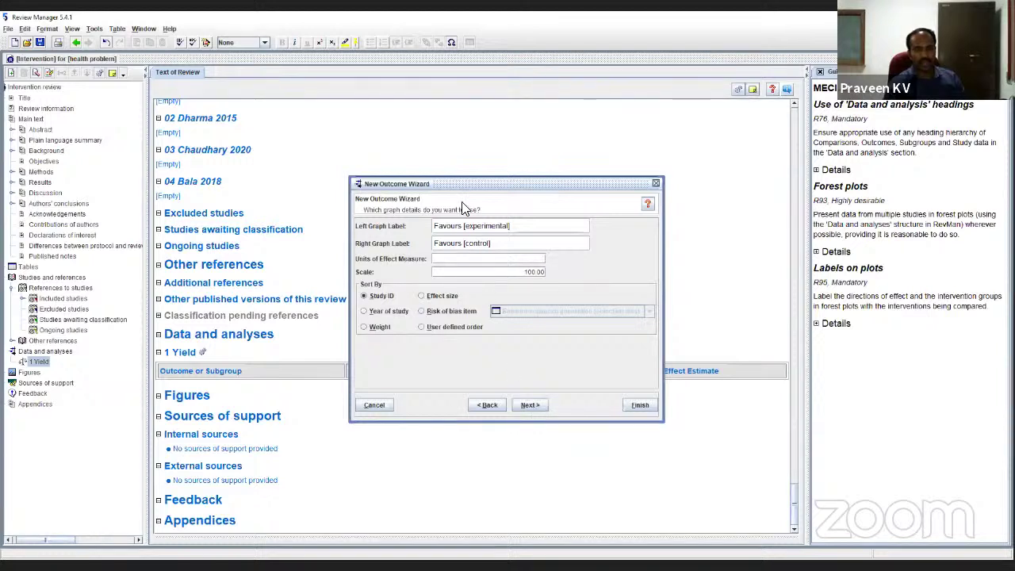
# Review the new outcome's name, analysis method and analysis details, and return to its graph details.
pyautogui.tripleClick(469, 228)
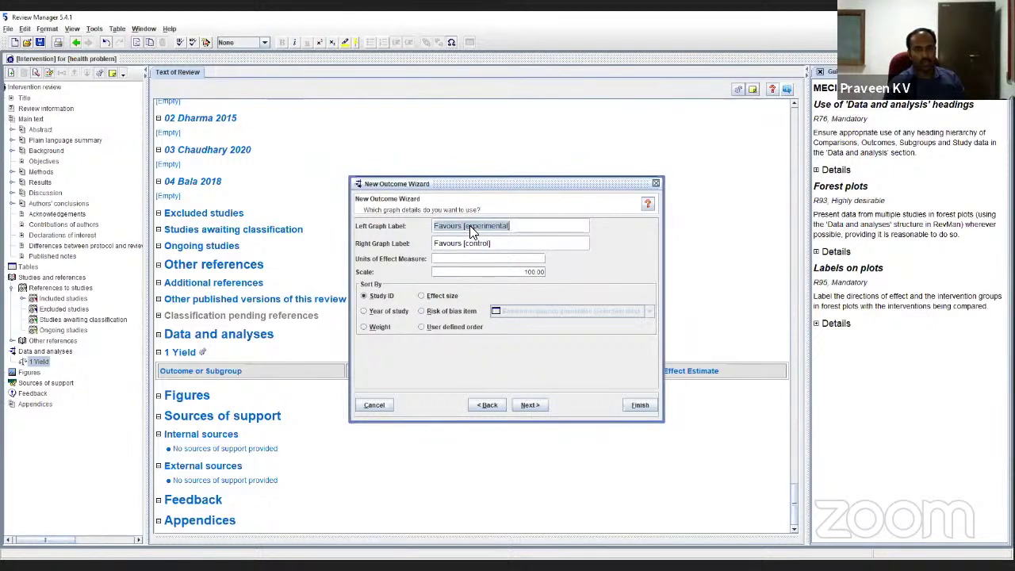
pyautogui.click(485, 406)
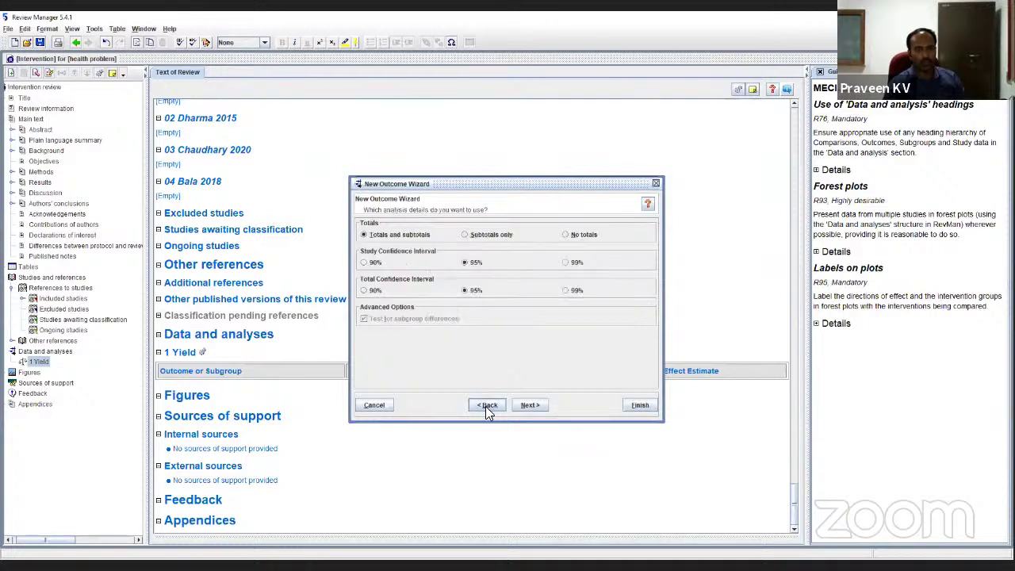
pyautogui.click(525, 406)
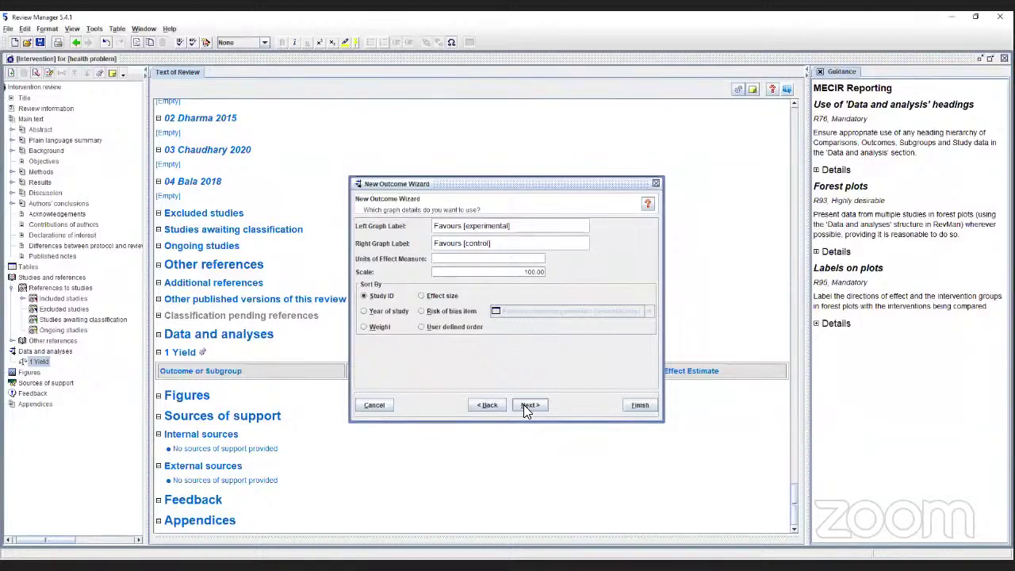
pyautogui.click(471, 228)
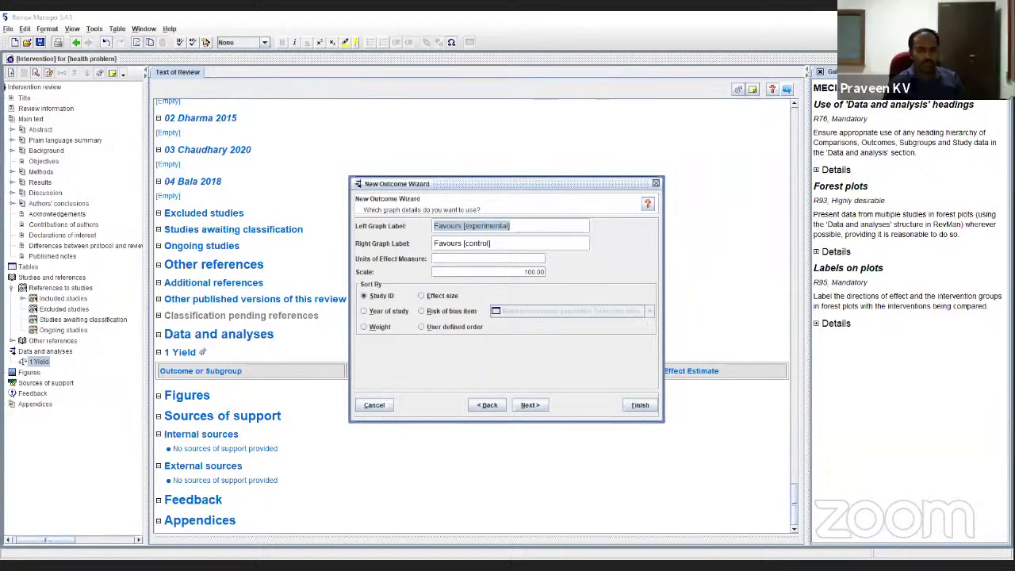
pyautogui.click(487, 405)
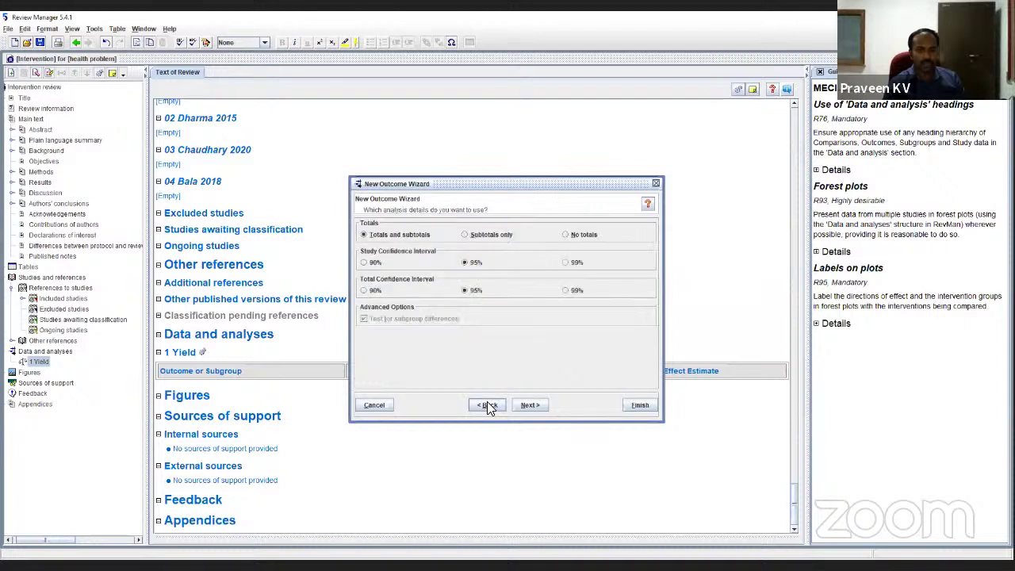
pyautogui.click(488, 404)
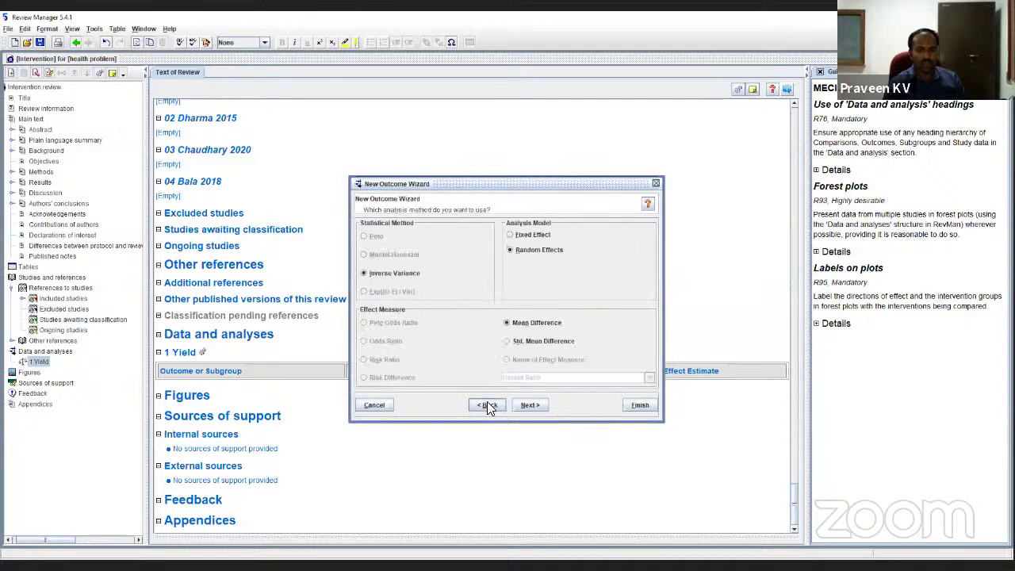
pyautogui.click(487, 405)
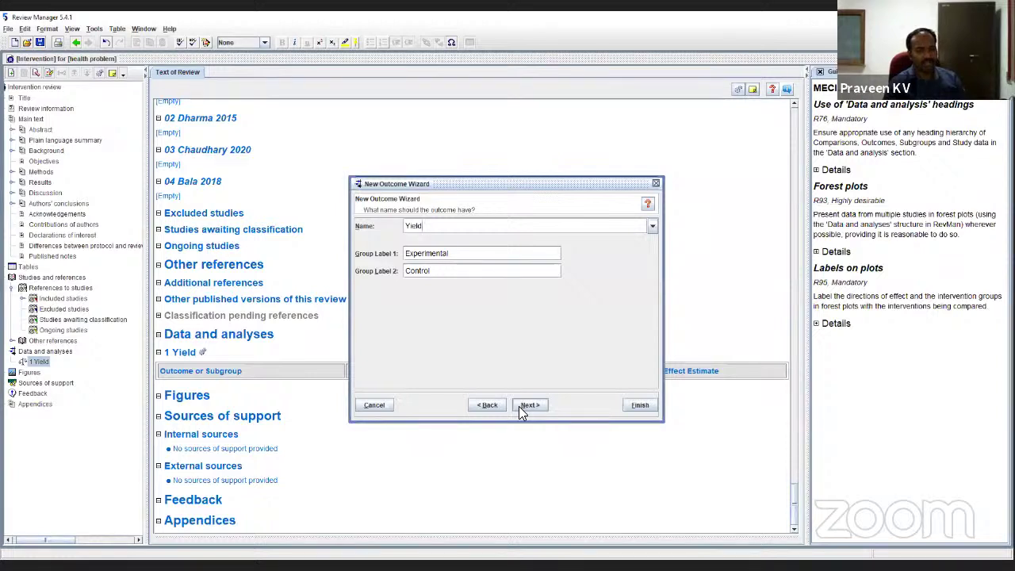
pyautogui.click(519, 406)
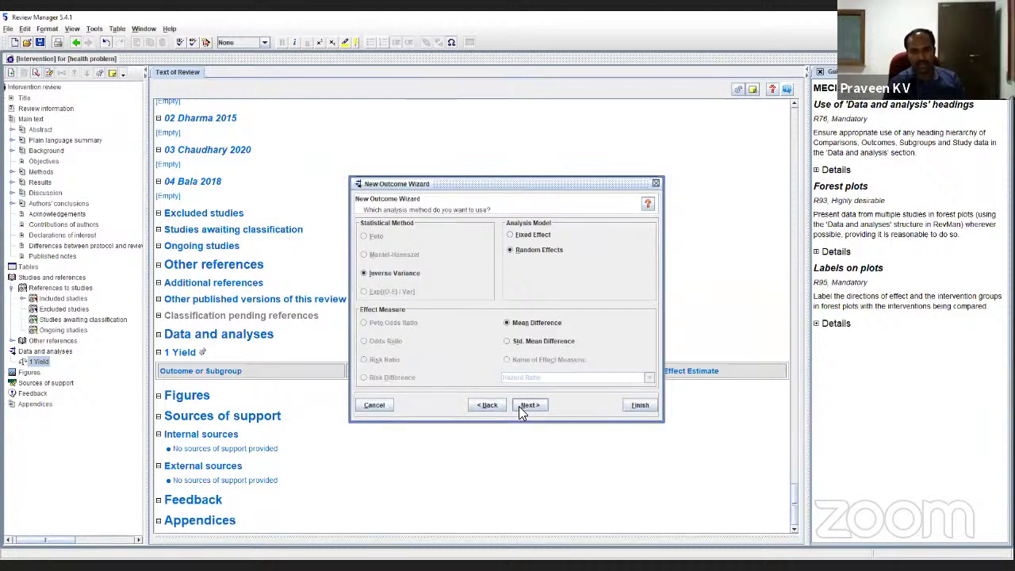
pyautogui.click(519, 406)
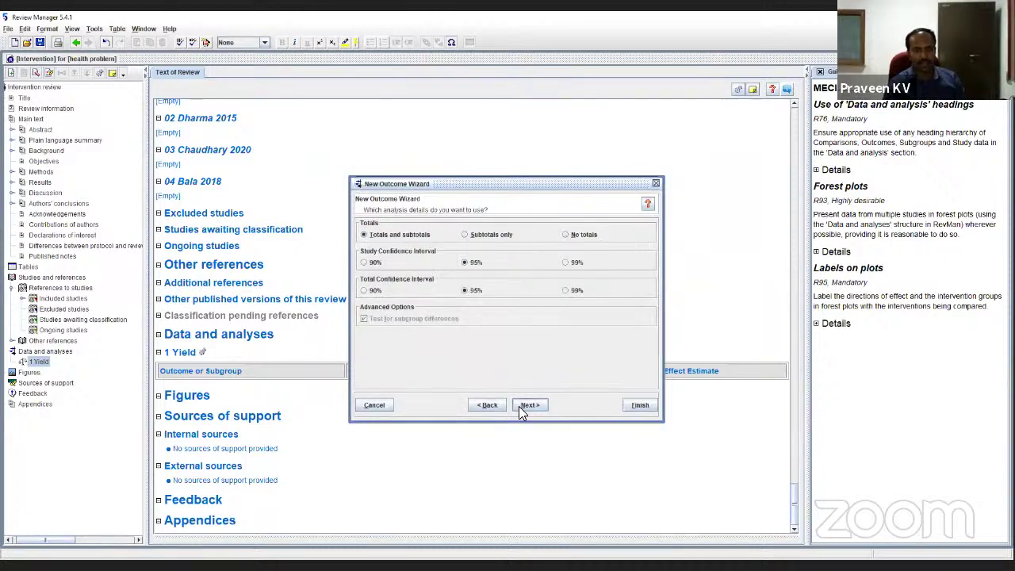
pyautogui.click(528, 405)
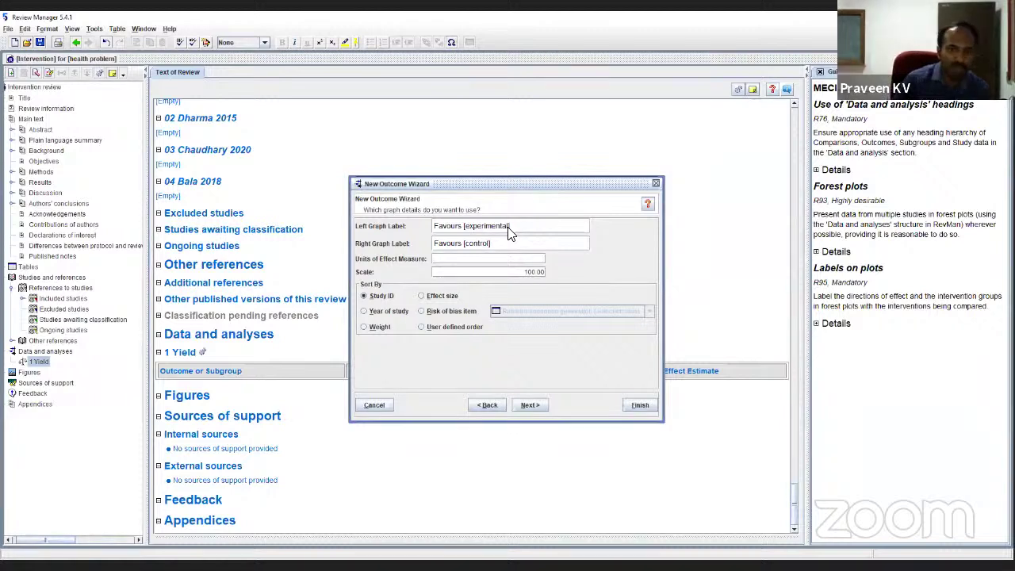
# Set the outcome's left graph label to Control and its right graph label to Treatment.
pyautogui.moveTo(512, 227); pyautogui.dragTo(423, 229)
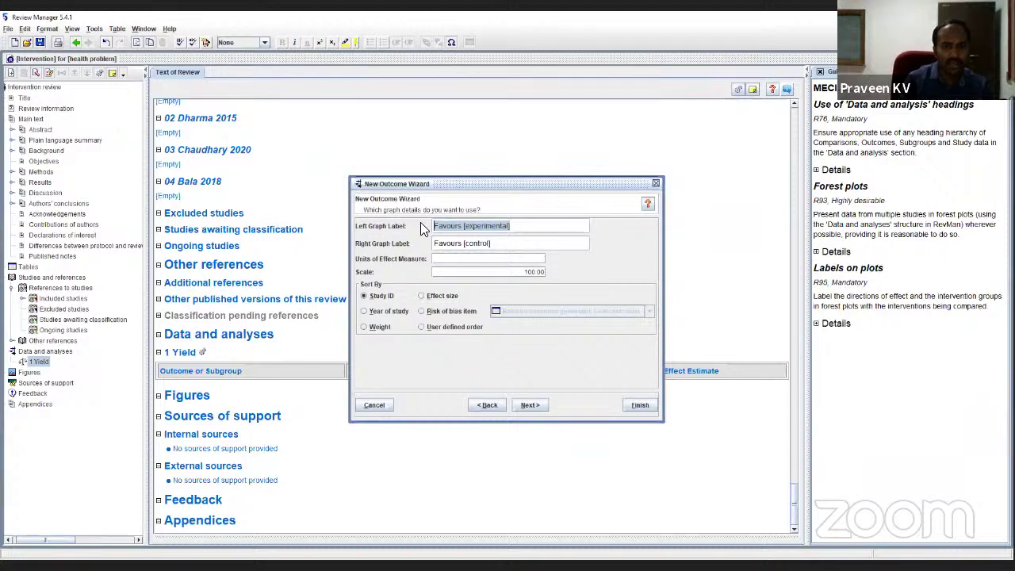
pyautogui.press('BackSpace')
pyautogui.write('Controle')
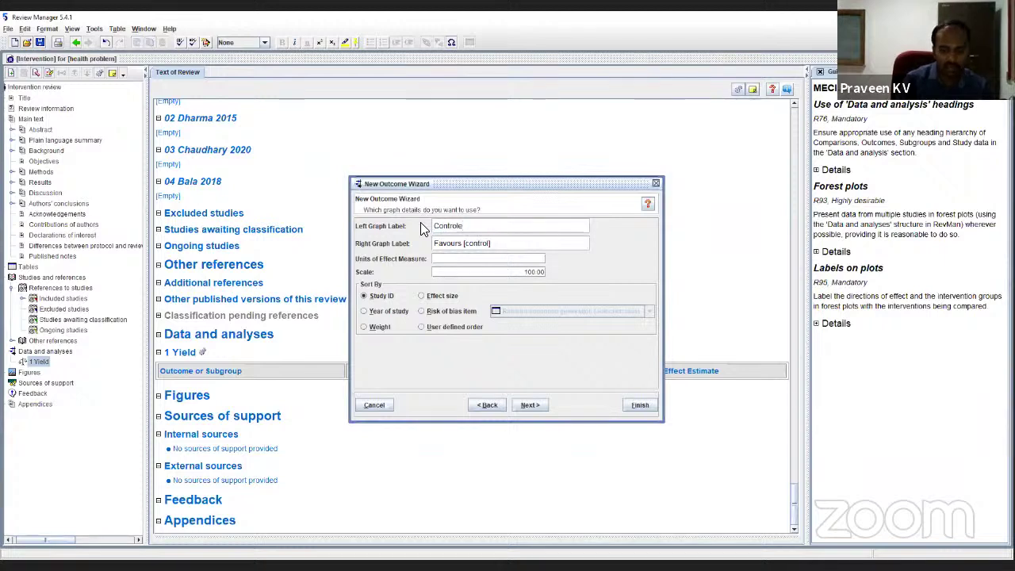
pyautogui.press('BackSpace')
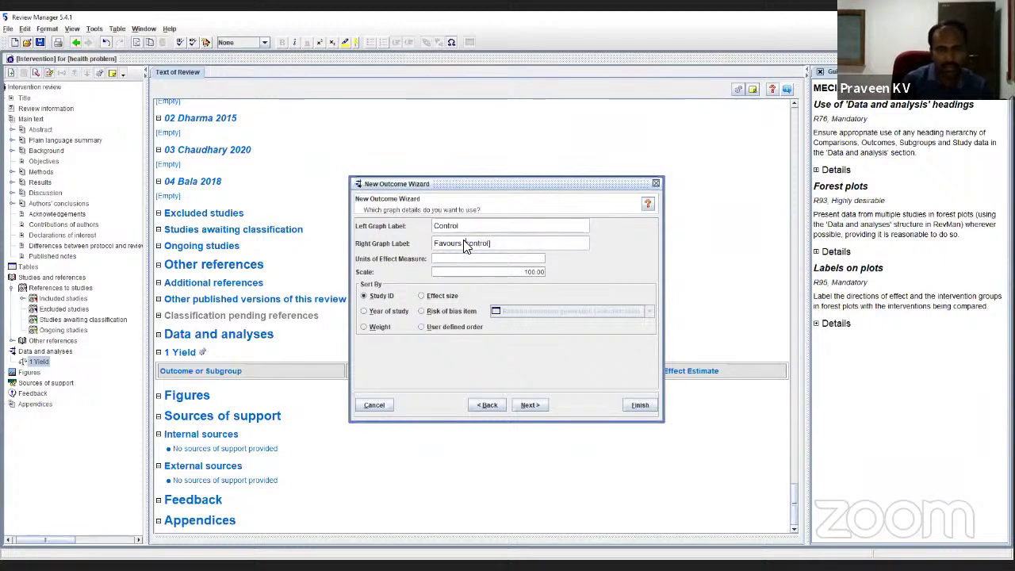
pyautogui.tripleClick(464, 242)
pyautogui.write('Treatm')
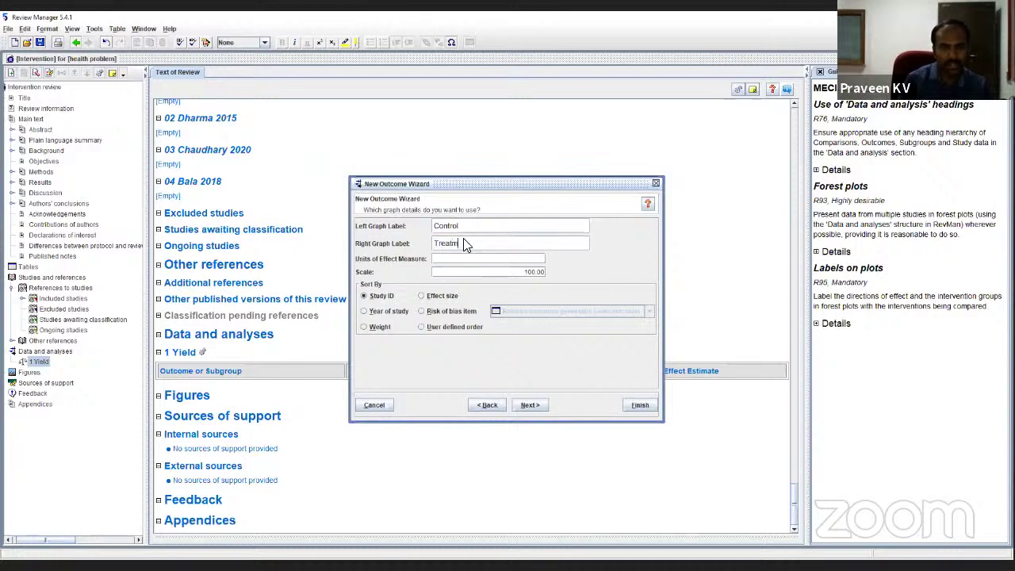
pyautogui.write('ent')
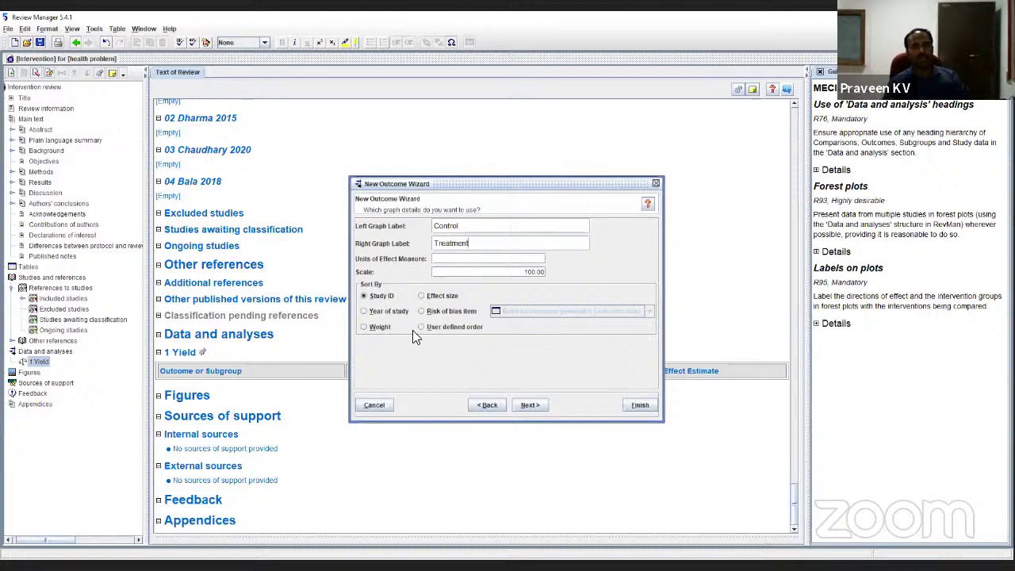
# Complete the Yield outcome with the option to add study data for the new outcome.
pyautogui.click(530, 405)
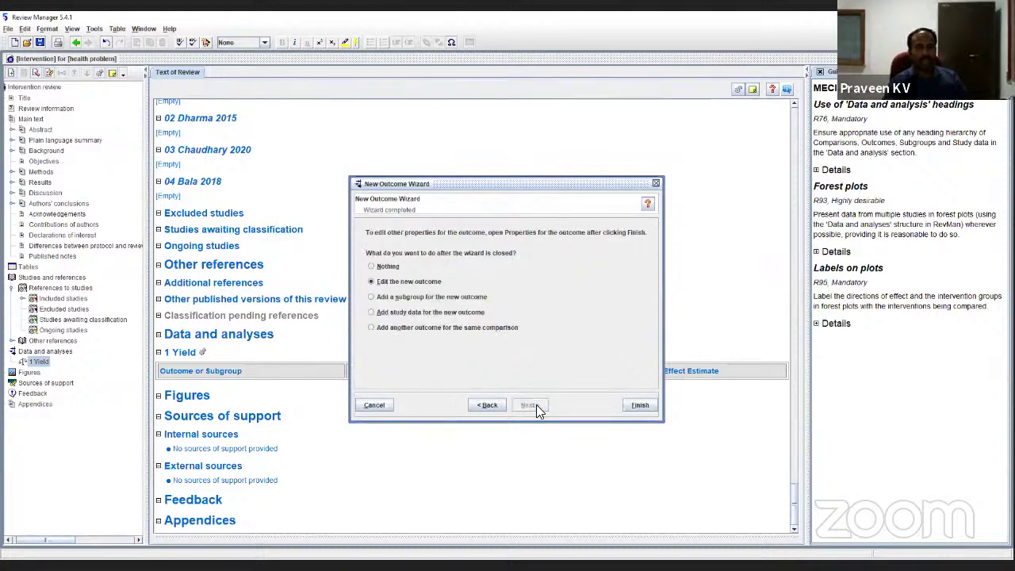
pyautogui.click(403, 313)
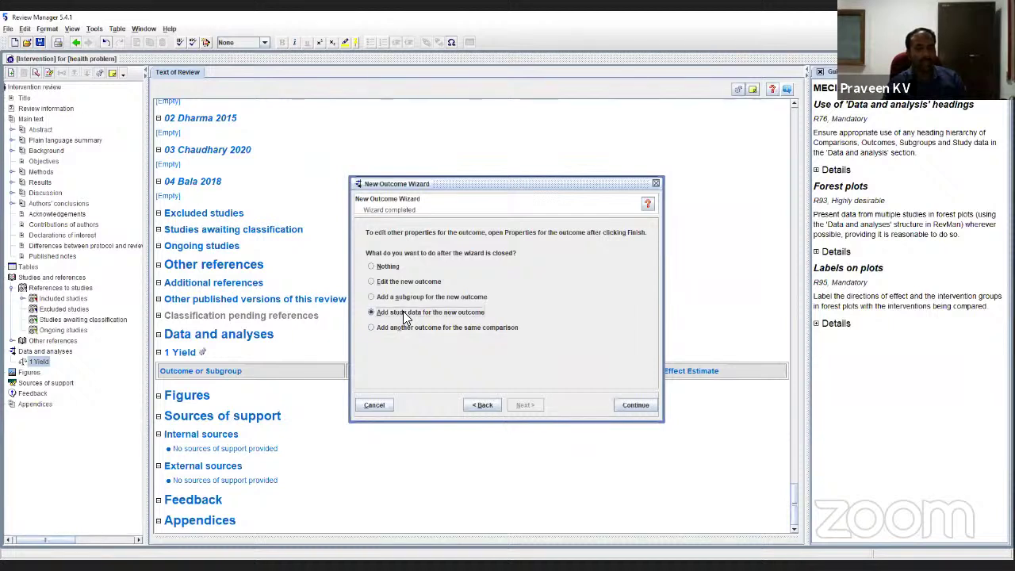
pyautogui.click(627, 408)
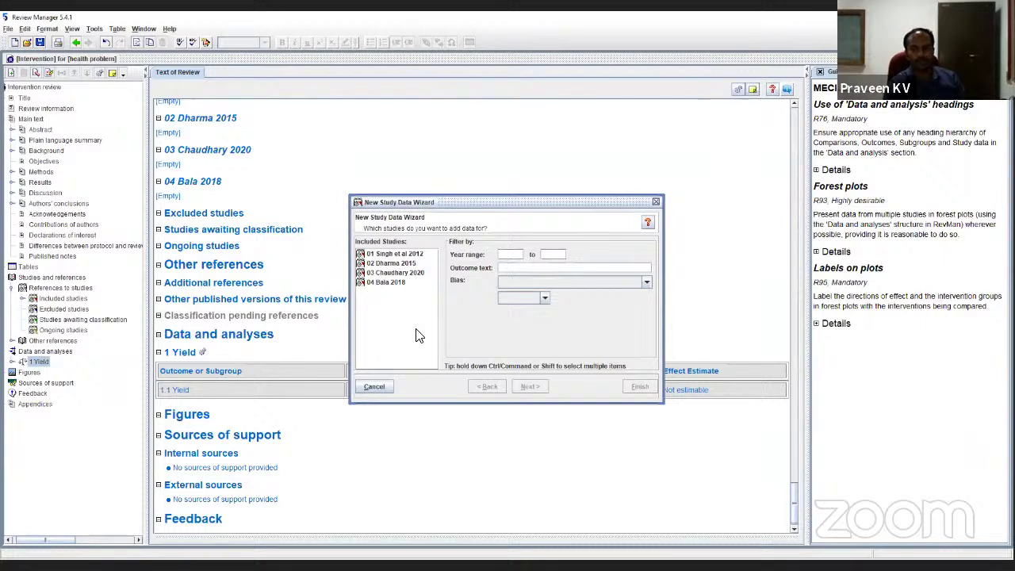
# Add all four included studies to the Yield outcome's data table.
pyautogui.click(388, 255)
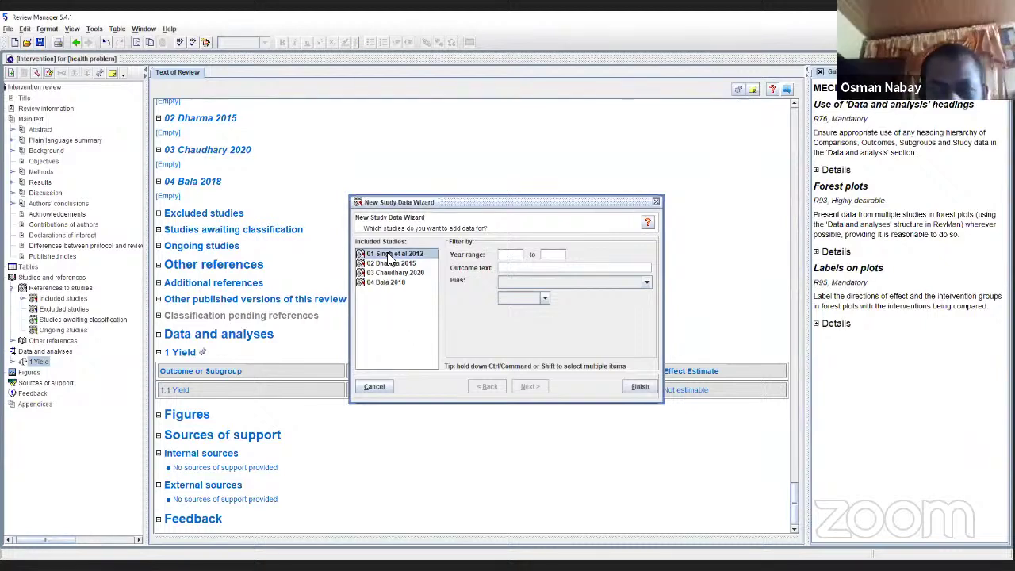
pyautogui.hotkey('shift', 'Down')
pyautogui.hotkey('shift', 'Down')
pyautogui.hotkey('shift', 'Down')
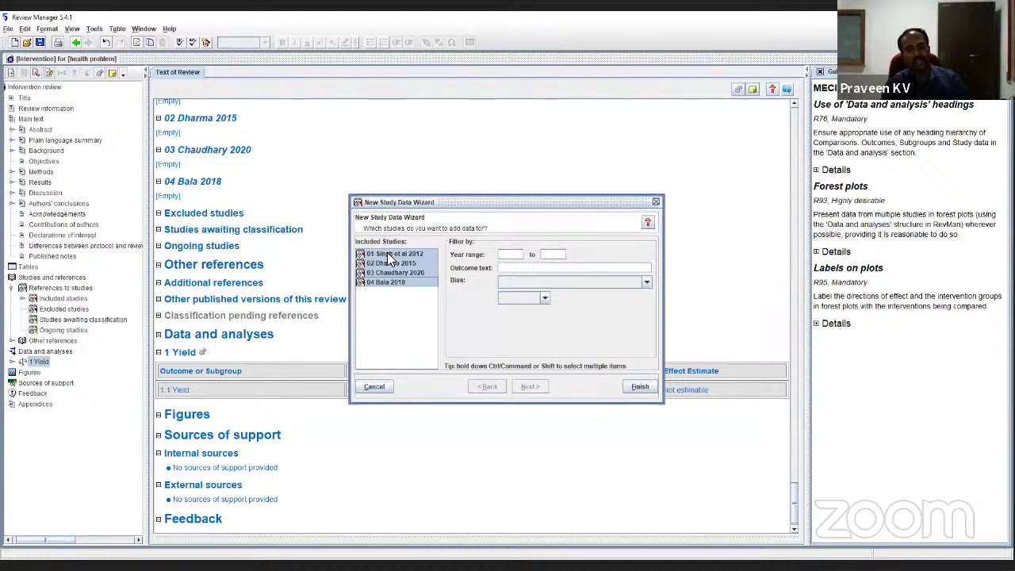
pyautogui.click(639, 386)
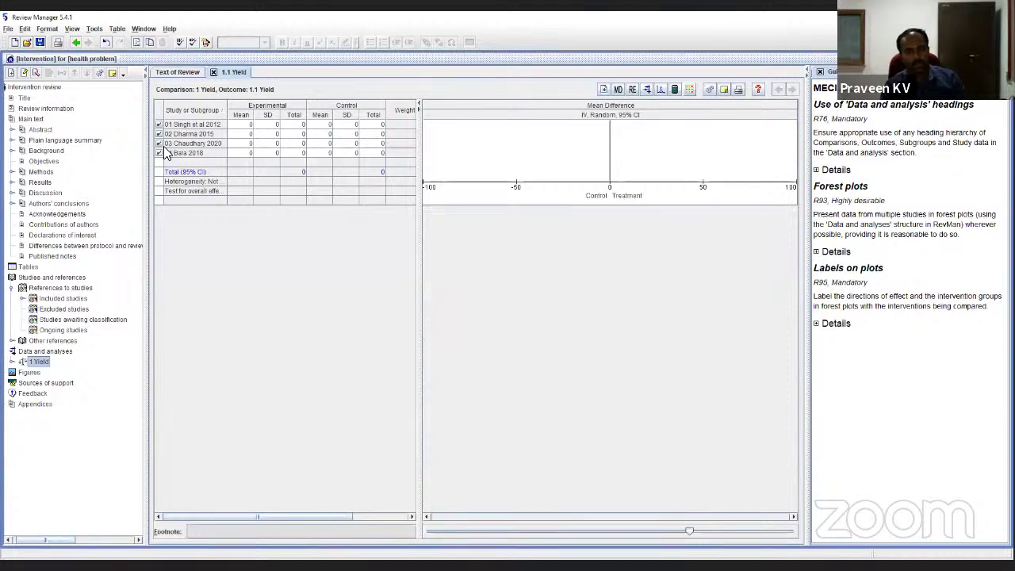
# Enter the experimental group means for studies 01 to 04 as 125, 130, 150 and 135.
pyautogui.click(237, 127)
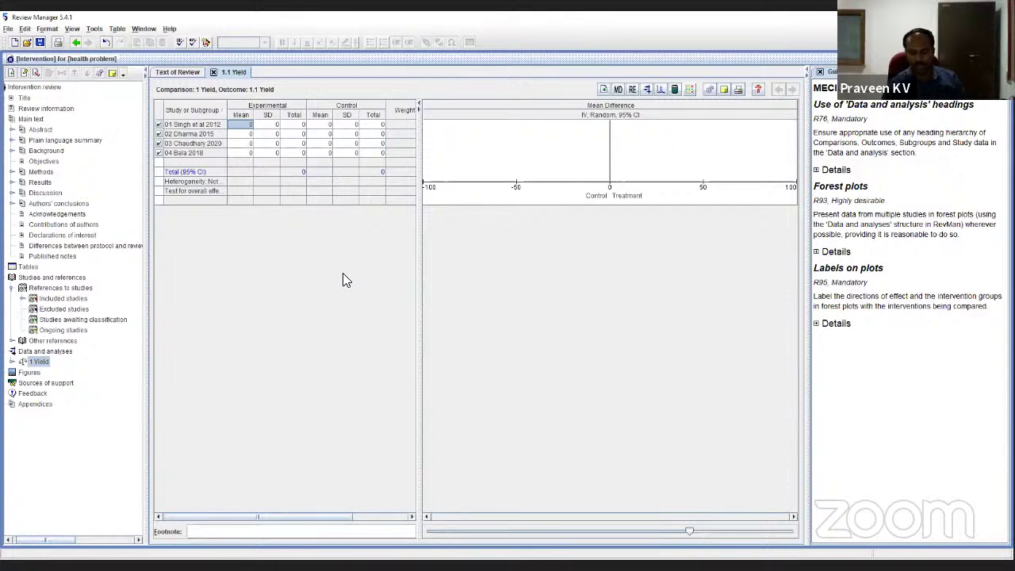
pyautogui.write('125')
pyautogui.press('Return')
pyautogui.write('1')
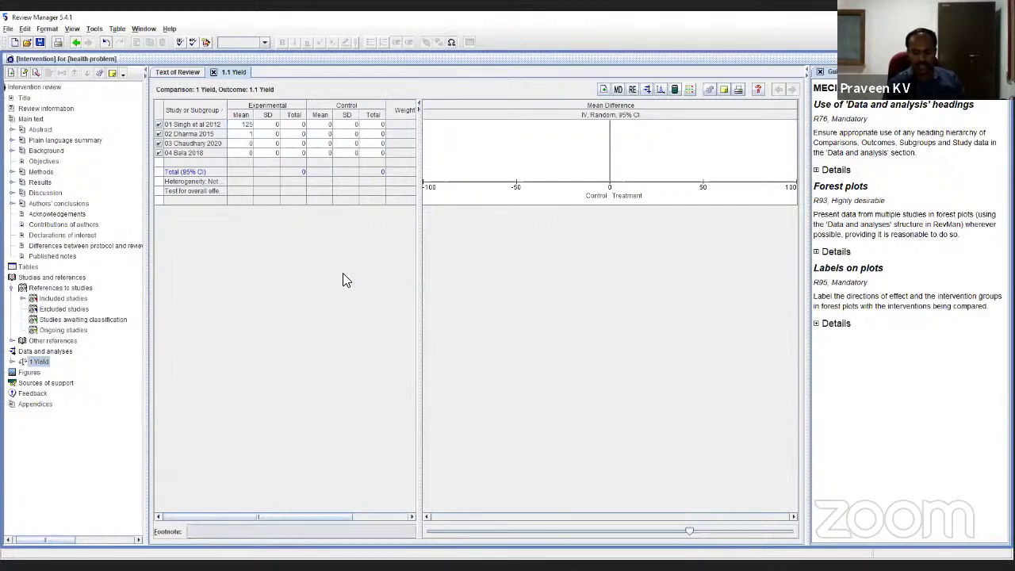
pyautogui.write('30')
pyautogui.press('Return')
pyautogui.write('15')
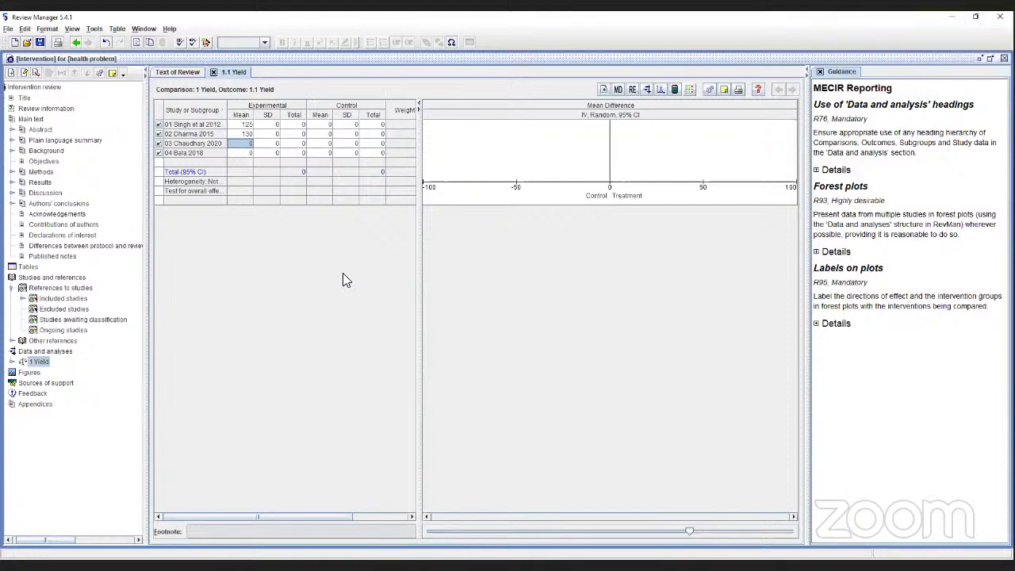
pyautogui.write('0')
pyautogui.press('Return')
pyautogui.write('135')
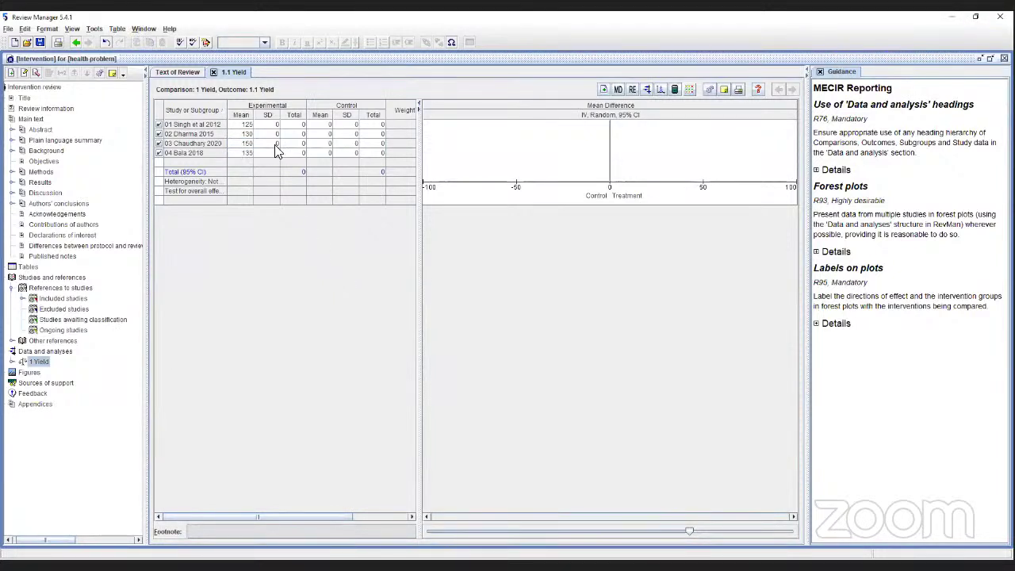
# Enter the experimental group standard deviations for studies 01 to 04 as 10, 12, 15 and 14.
pyautogui.click(261, 125)
pyautogui.write('10')
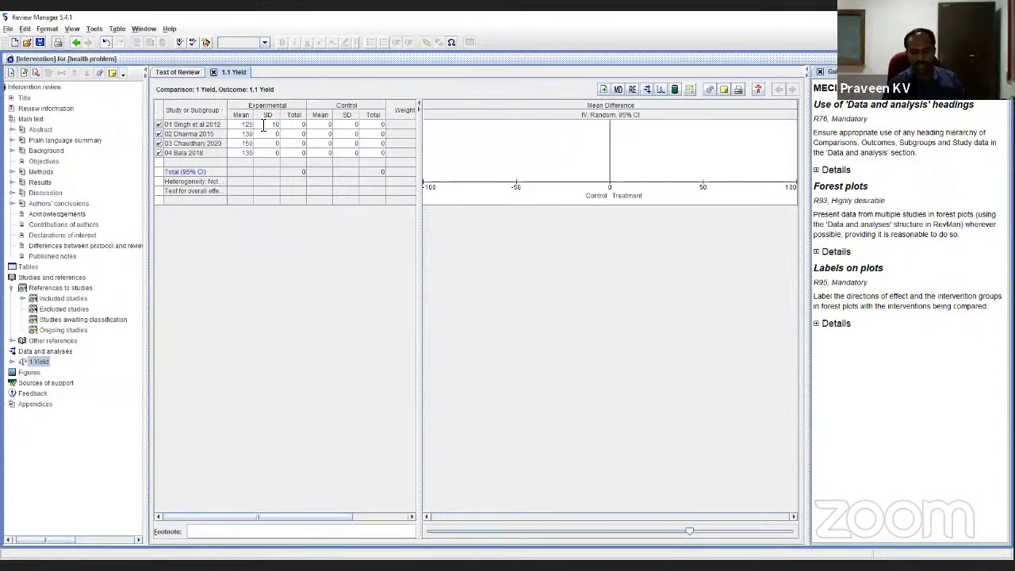
pyautogui.press('Return')
pyautogui.write('12')
pyautogui.press('Return')
pyautogui.write('15')
pyautogui.press('Return')
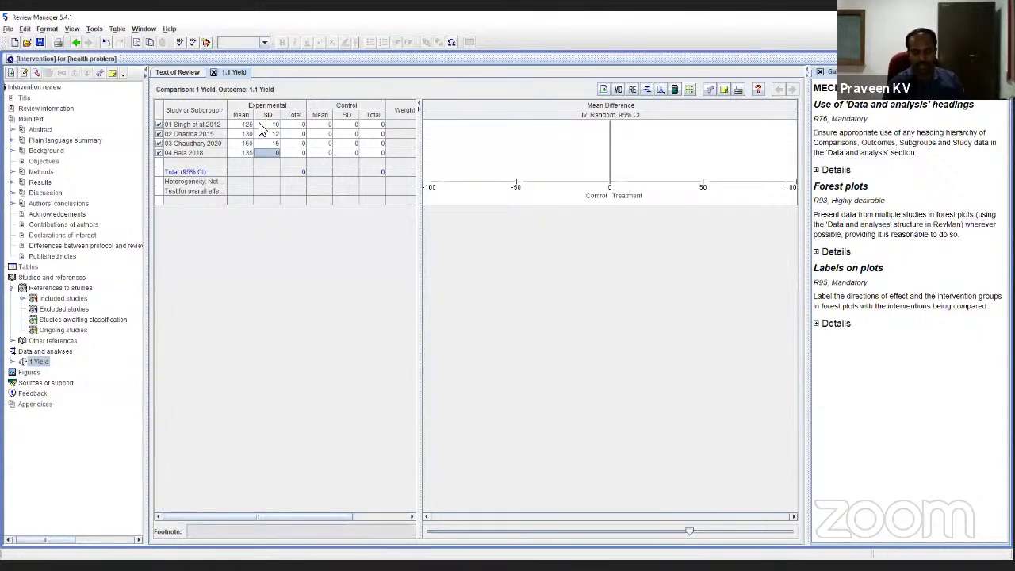
pyautogui.write('14')
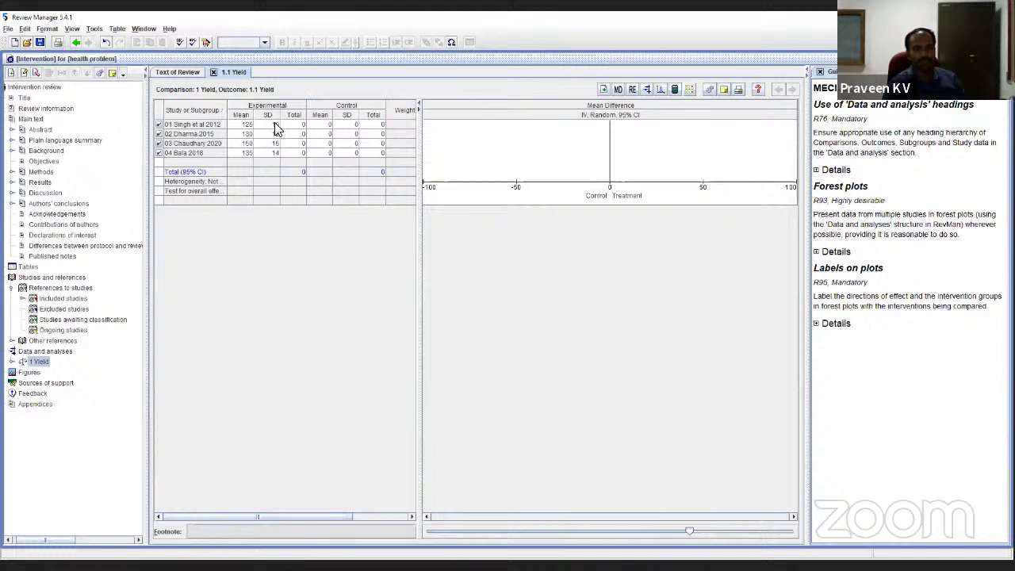
# Enter the experimental group totals for studies 01 to 04 as 200, 150, 350 and 500.
pyautogui.click(300, 126)
pyautogui.write('200')
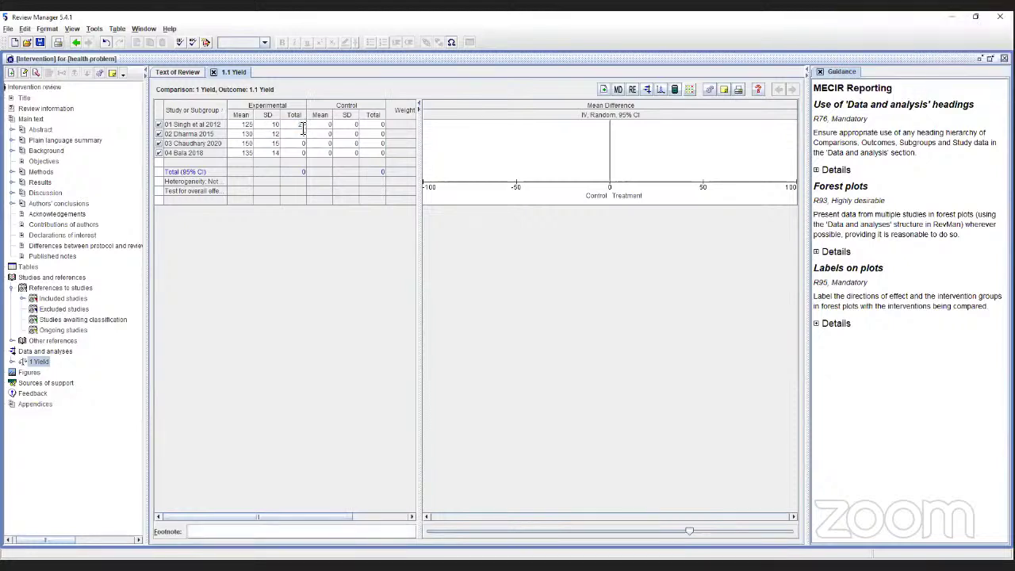
pyautogui.press('Return')
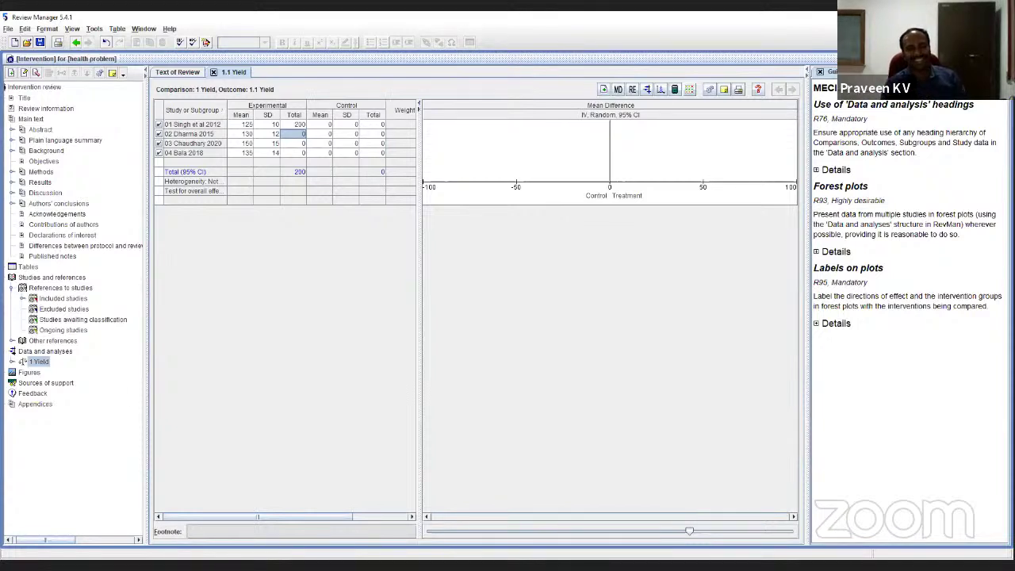
pyautogui.write('150')
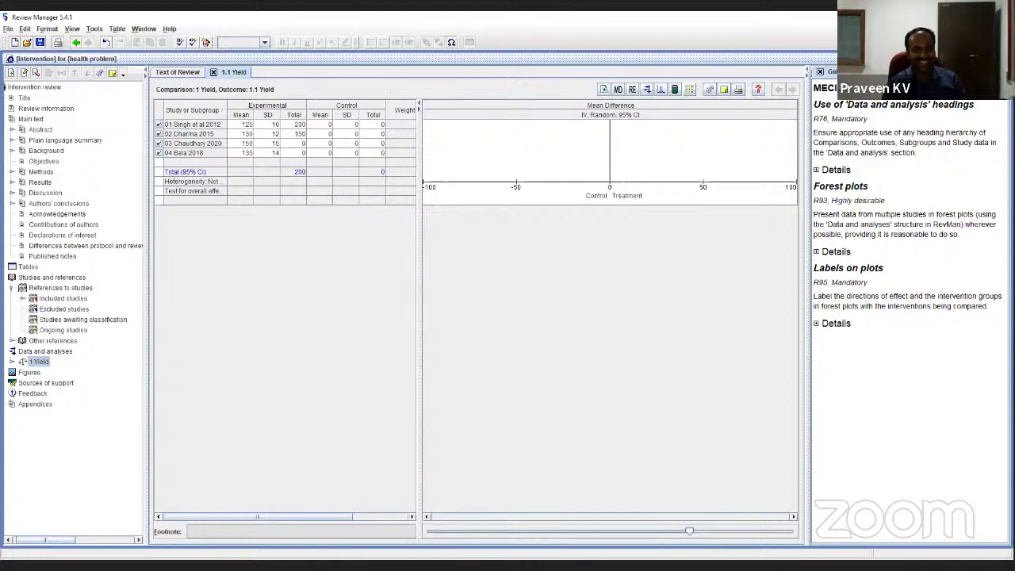
pyautogui.click(299, 144)
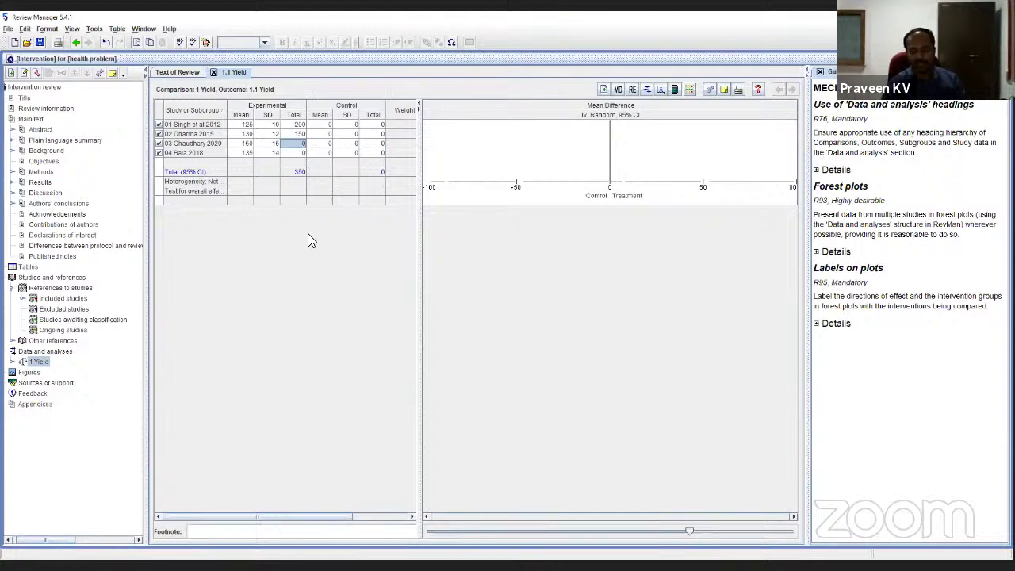
pyautogui.write('1')
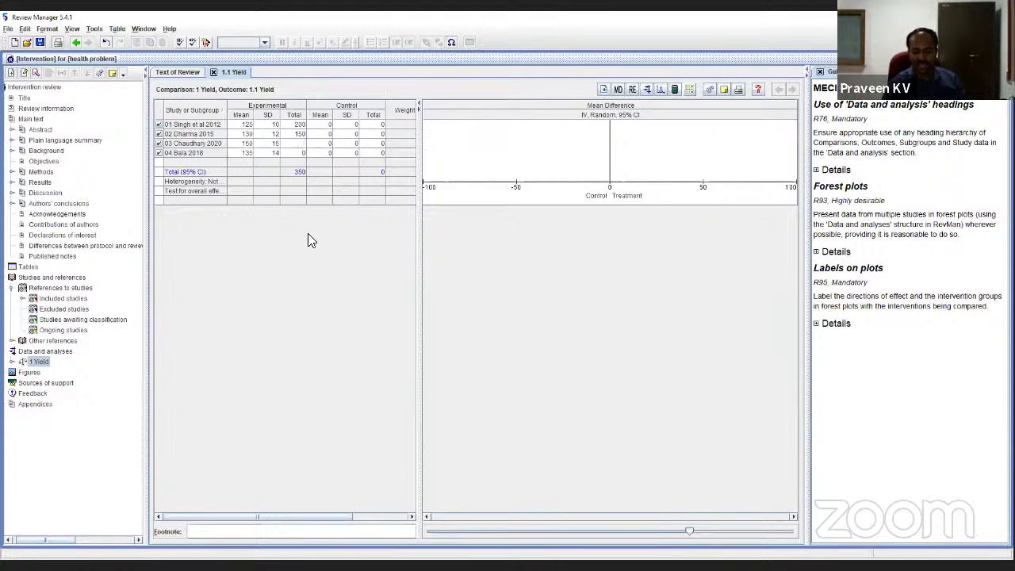
pyautogui.write('50')
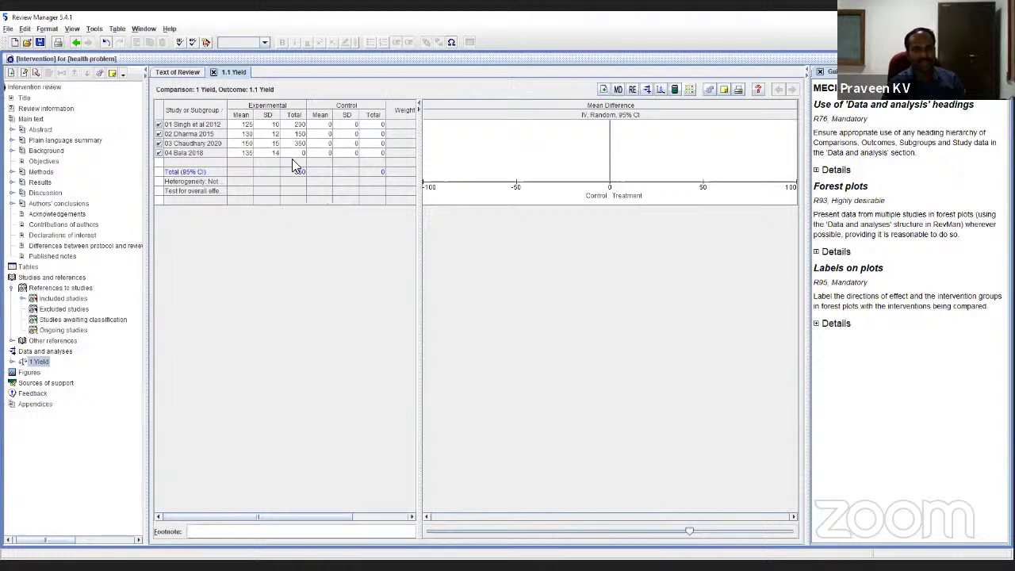
pyautogui.click(289, 152)
pyautogui.write('500')
# Enter the control group means for studies 01 to 04 as 123, 120, 135 and 145.
pyautogui.click(317, 125)
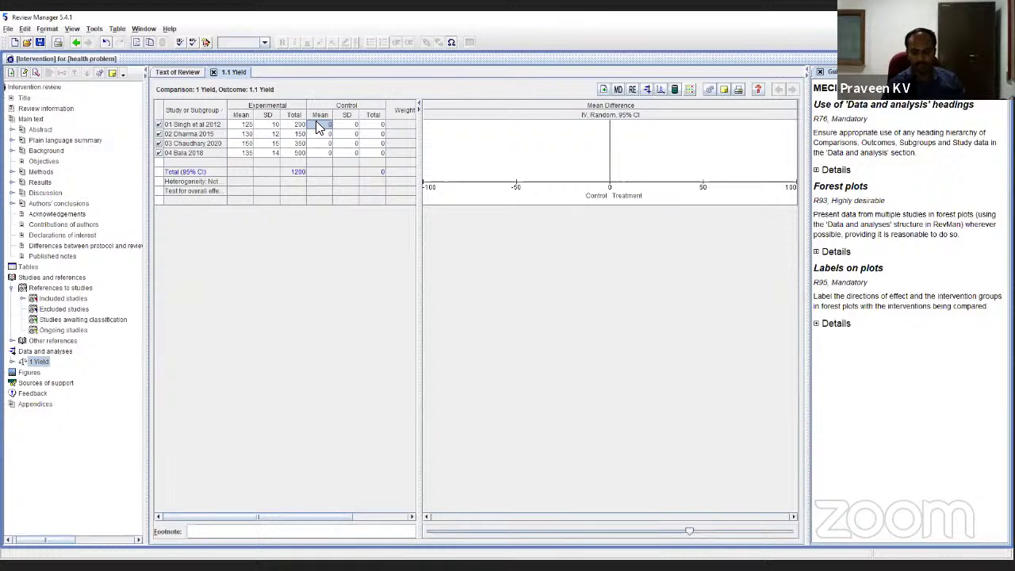
pyautogui.write('123')
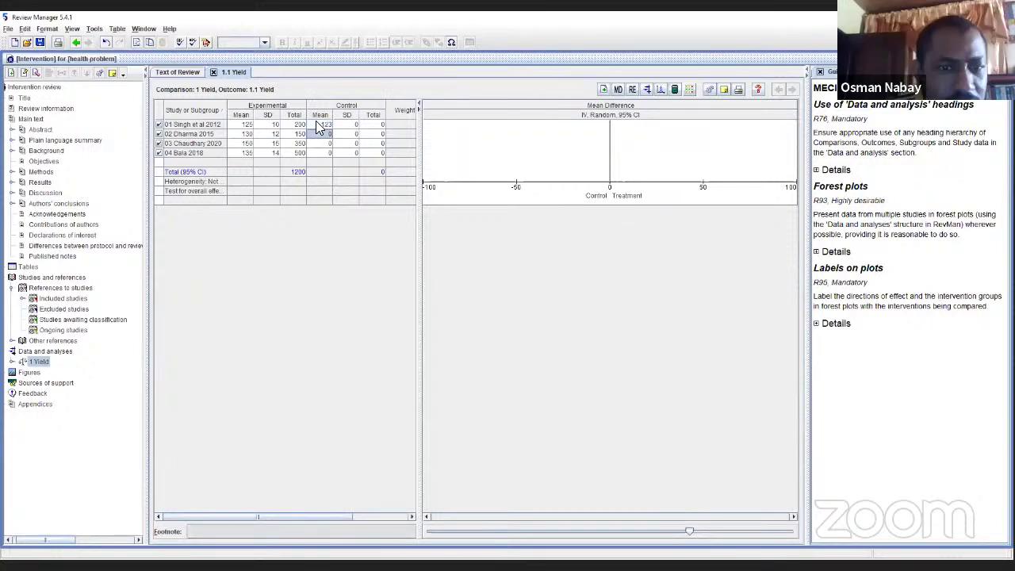
pyautogui.write('120')
pyautogui.press('Return')
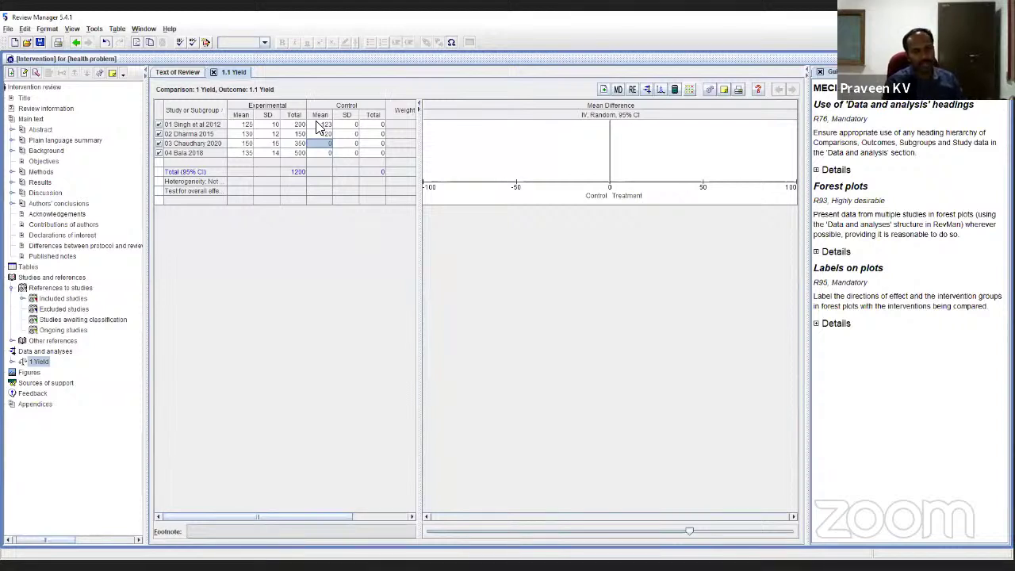
pyautogui.write('135')
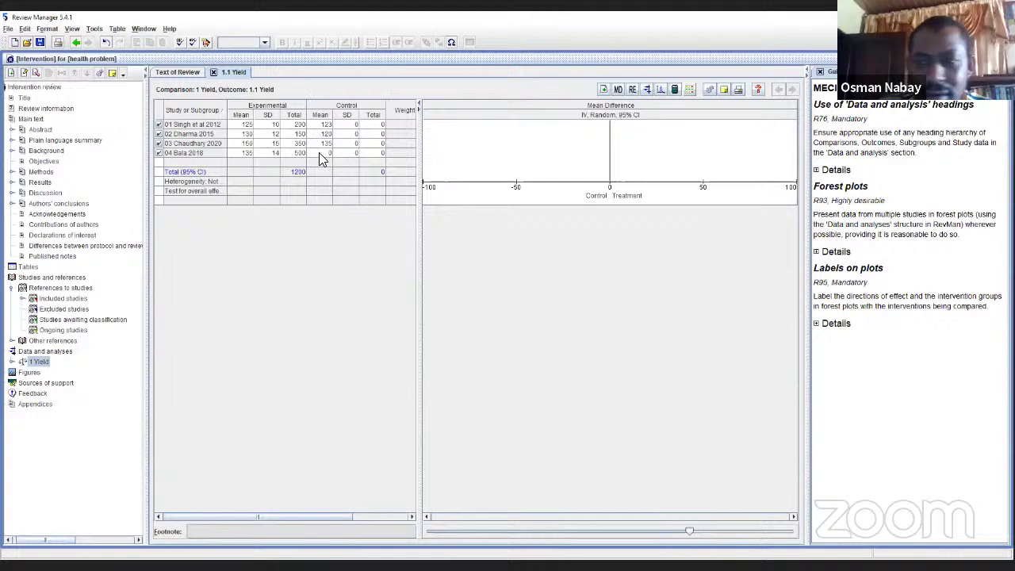
pyautogui.click(321, 154)
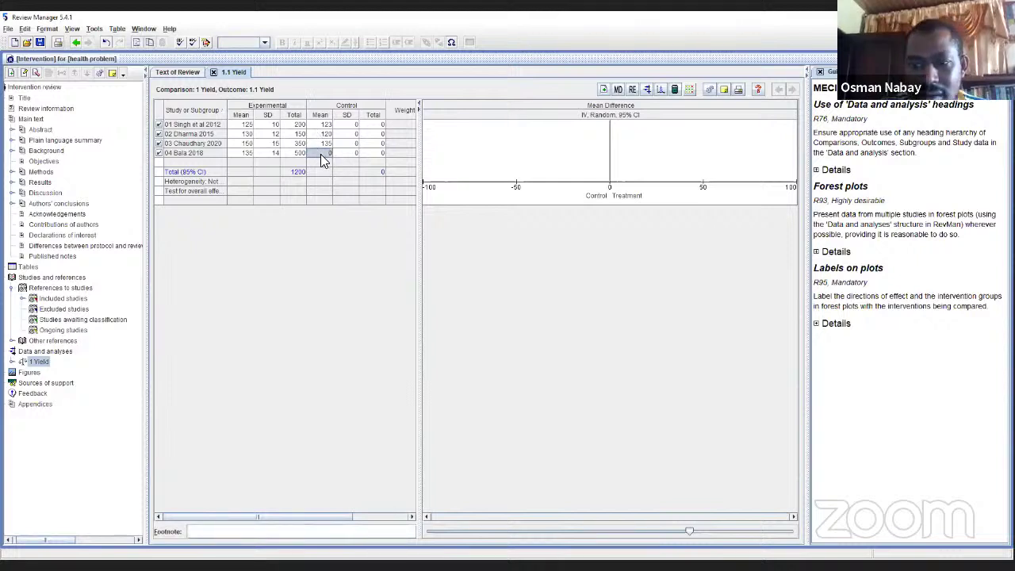
pyautogui.write('14')
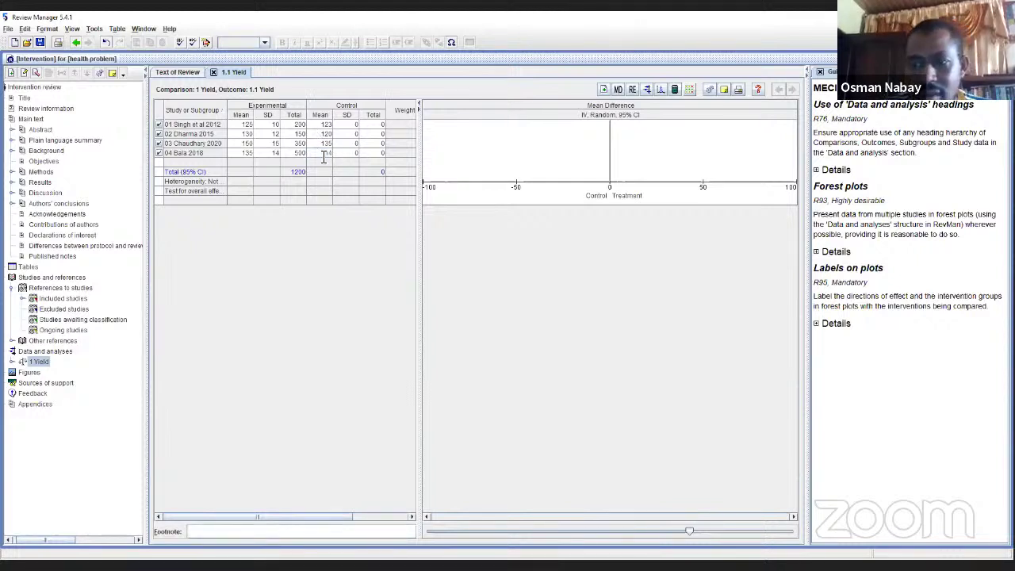
pyautogui.write('5')
# Enter the control group standard deviations for studies 01 to 04 as 5, 4, 5 and 4.
pyautogui.click(351, 127)
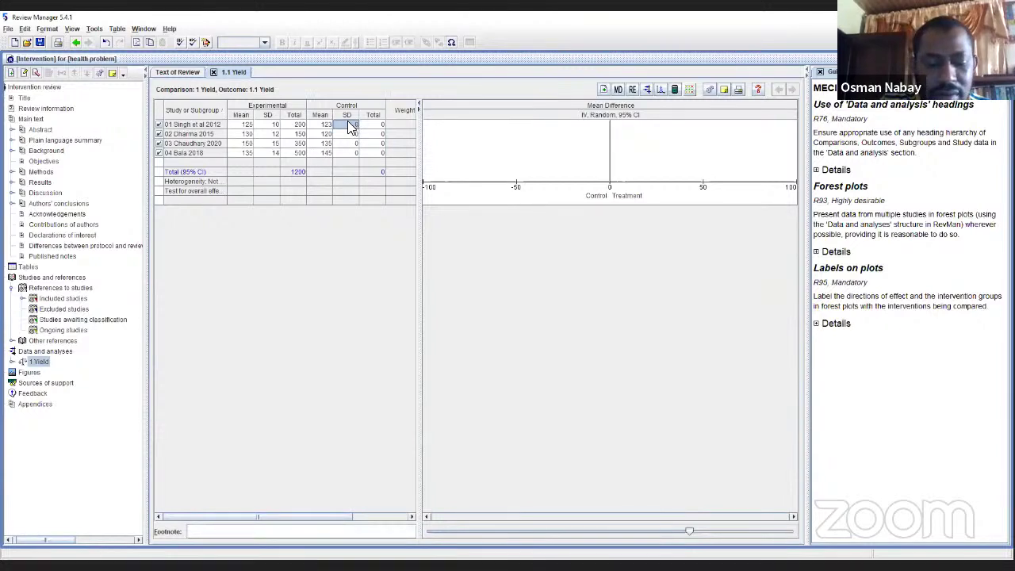
pyautogui.write('5')
pyautogui.press('Return')
pyautogui.write('4')
pyautogui.press('Return')
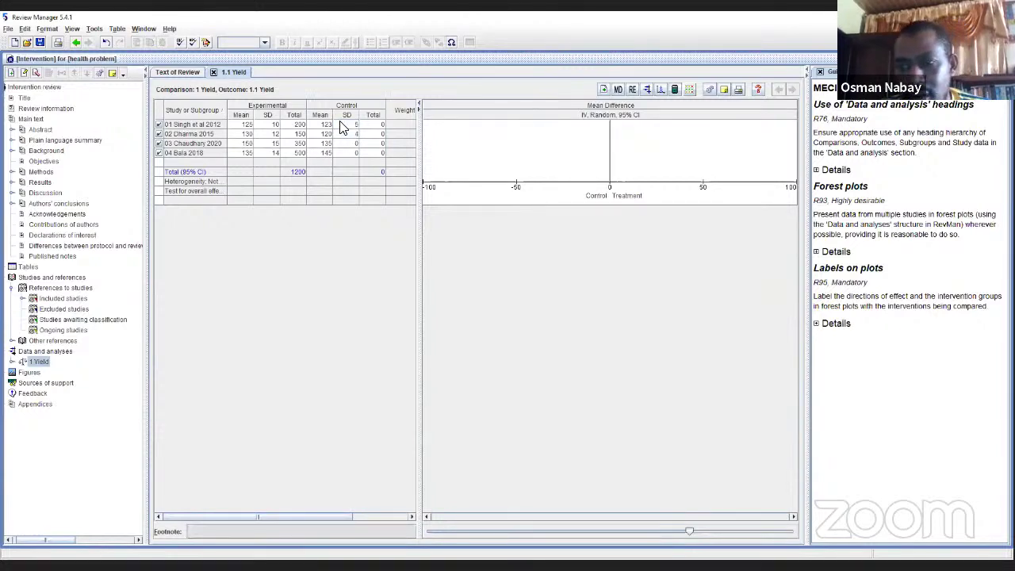
pyautogui.write('5')
pyautogui.press('Return')
pyautogui.write('4')
pyautogui.press('Return')
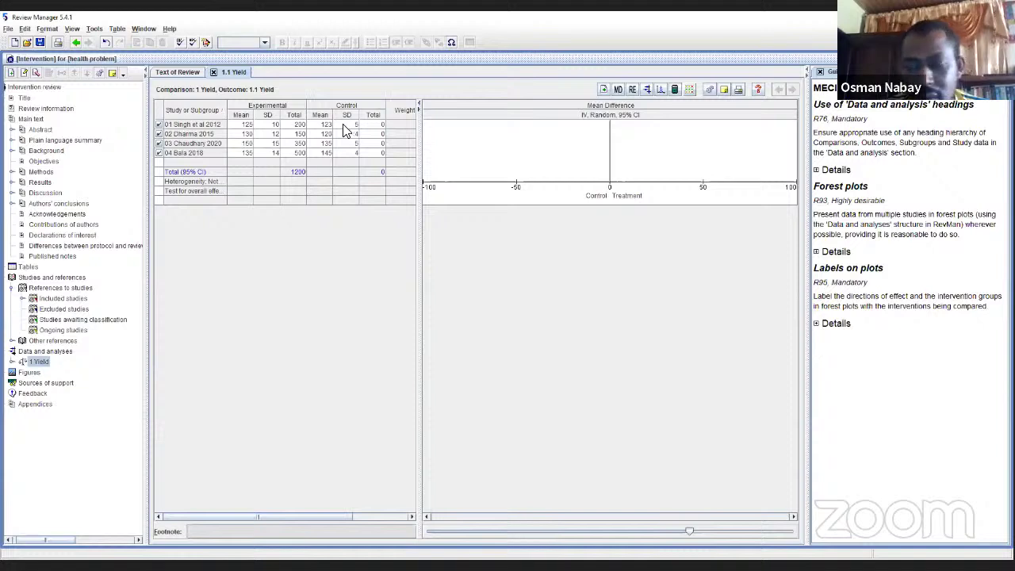
# Enter the control group totals for studies 01 to 04 as 200, 120, 350 and 145.
pyautogui.click(373, 126)
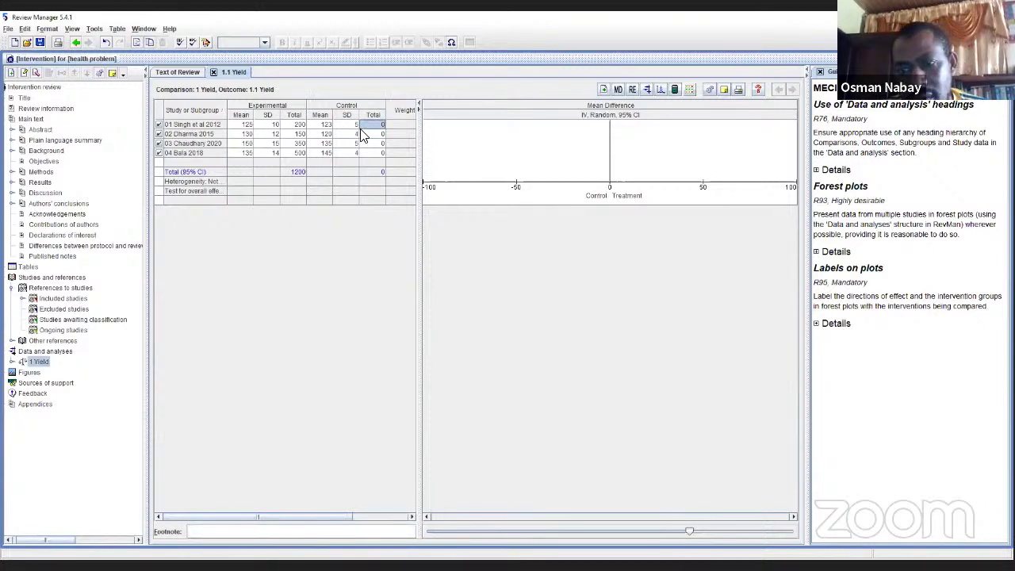
pyautogui.write('200')
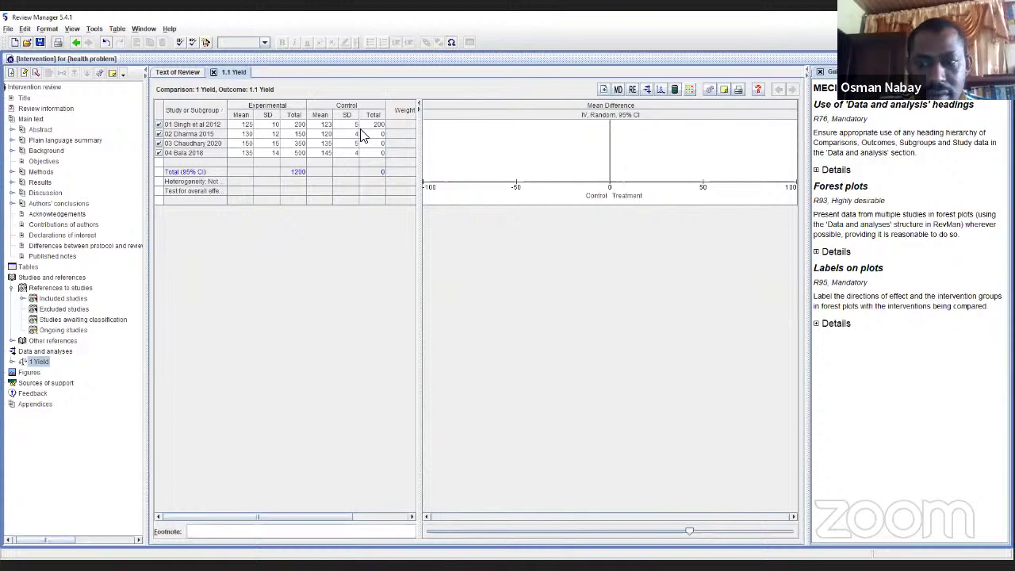
pyautogui.press('Return')
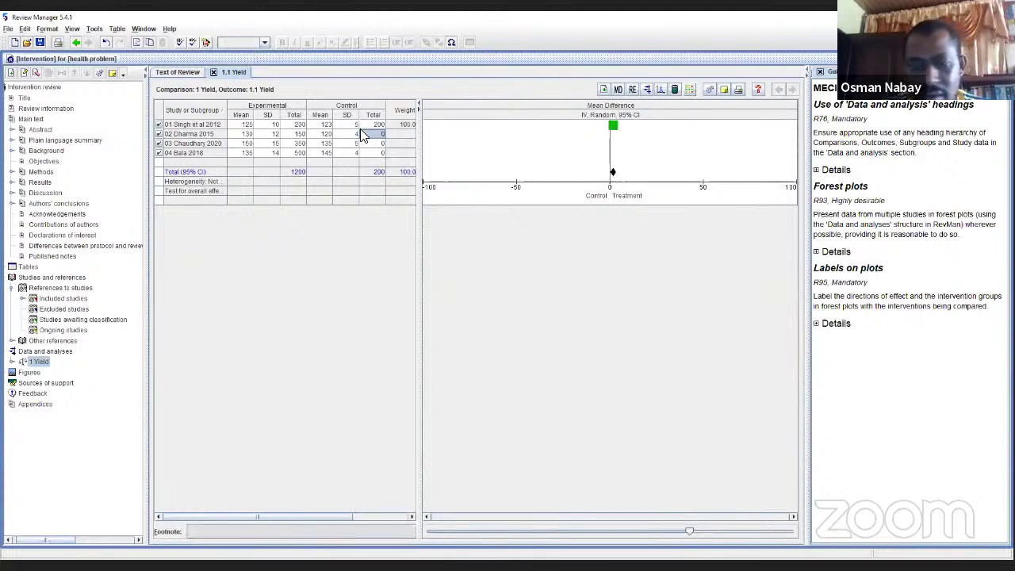
pyautogui.write('12')
pyautogui.press('Return')
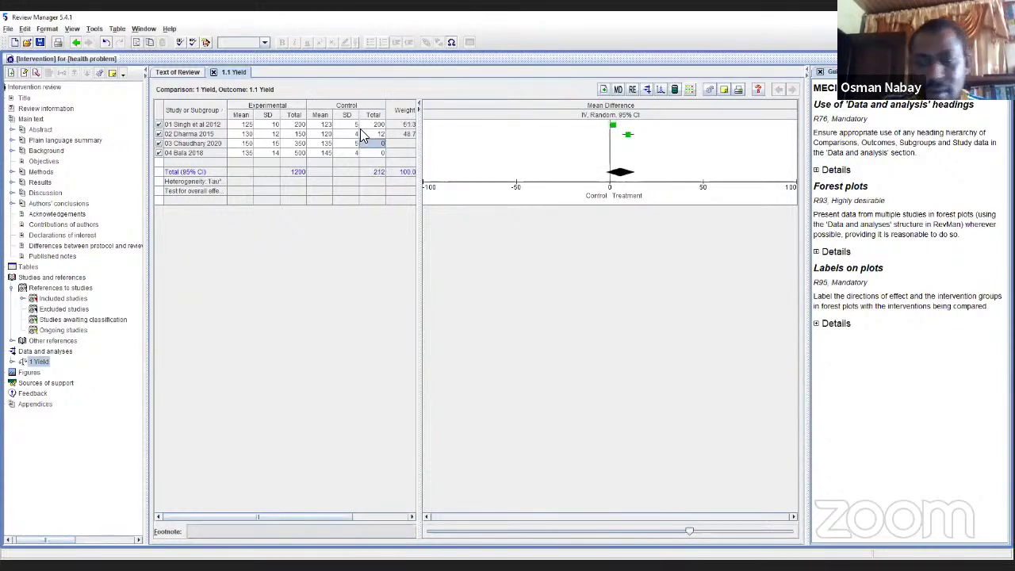
pyautogui.click(369, 134)
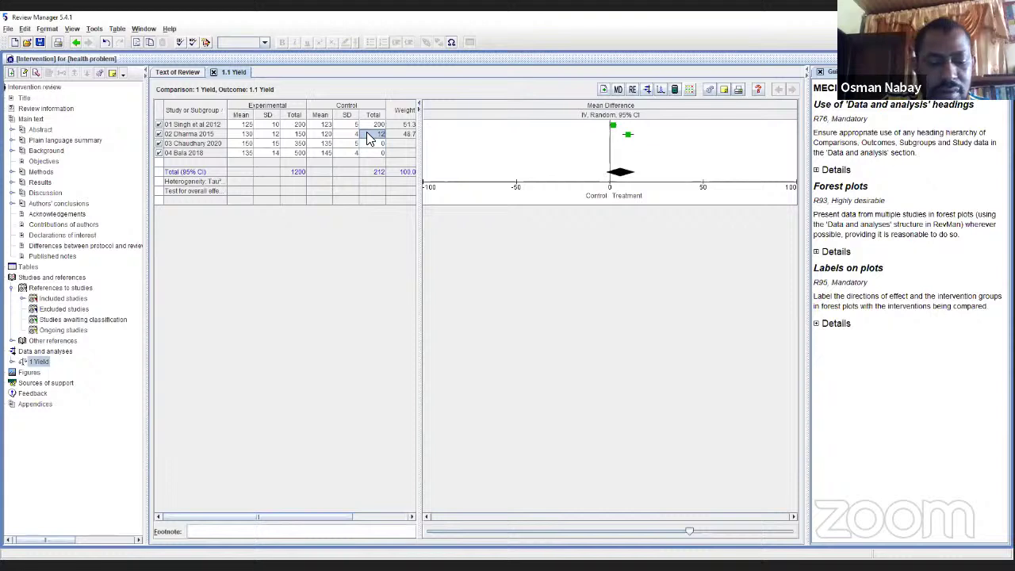
pyautogui.write('120')
pyautogui.press('Return')
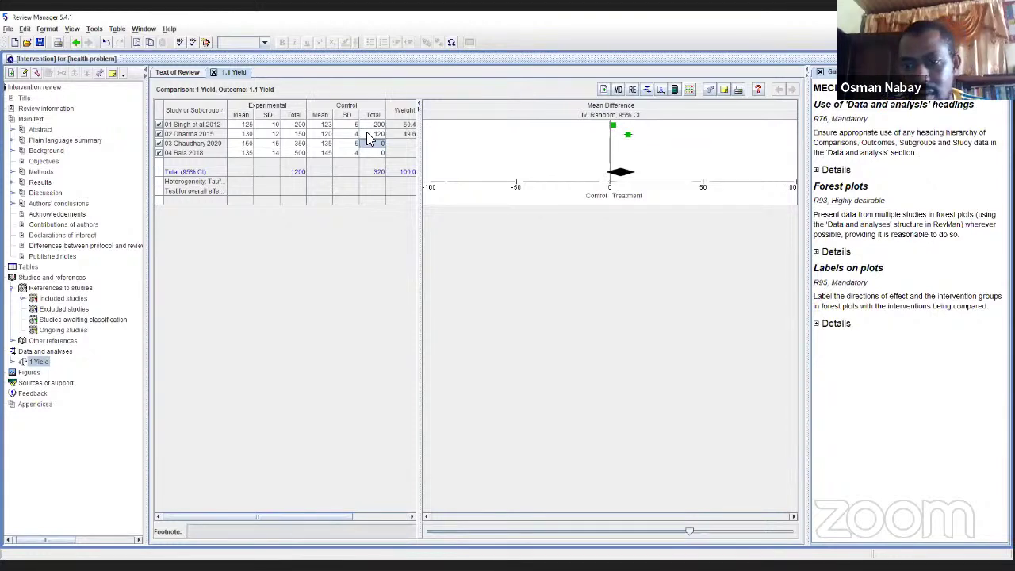
pyautogui.write('350')
pyautogui.press('Return')
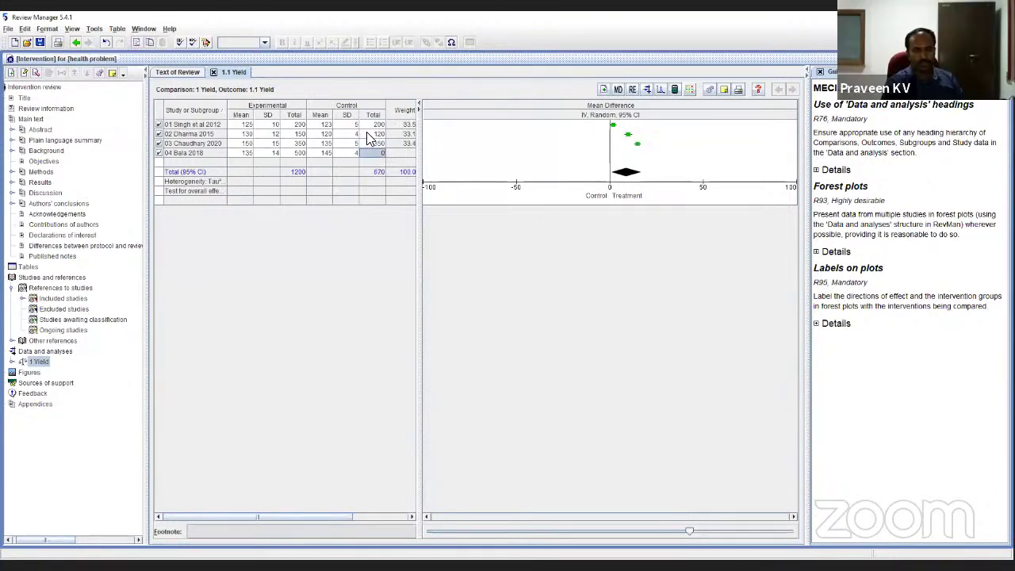
pyautogui.write('145')
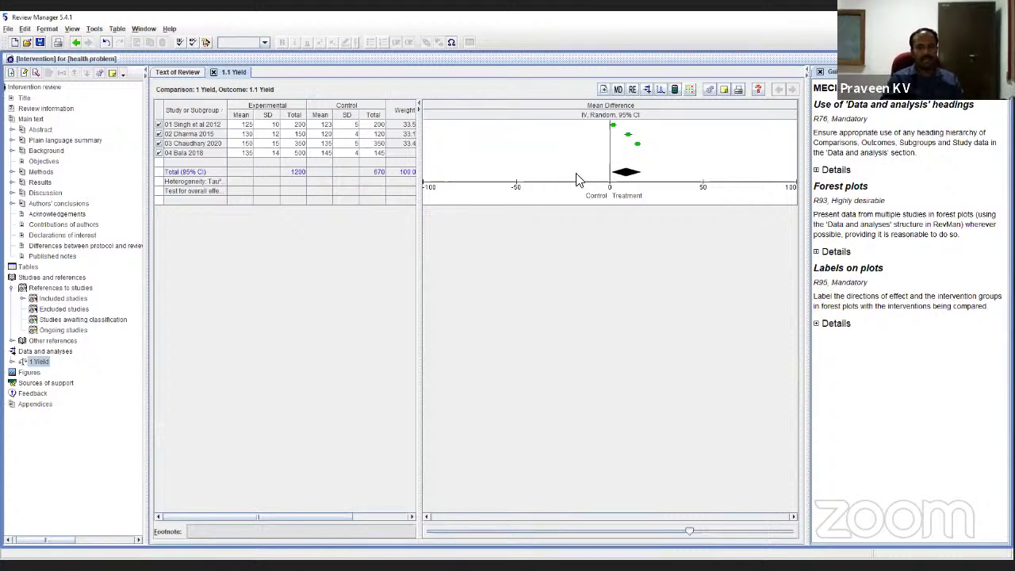
# Widen the Yield plot's axis scale to cover -200 to 200 and open the forest plot.
pyautogui.moveTo(688, 533); pyautogui.dragTo(741, 532)
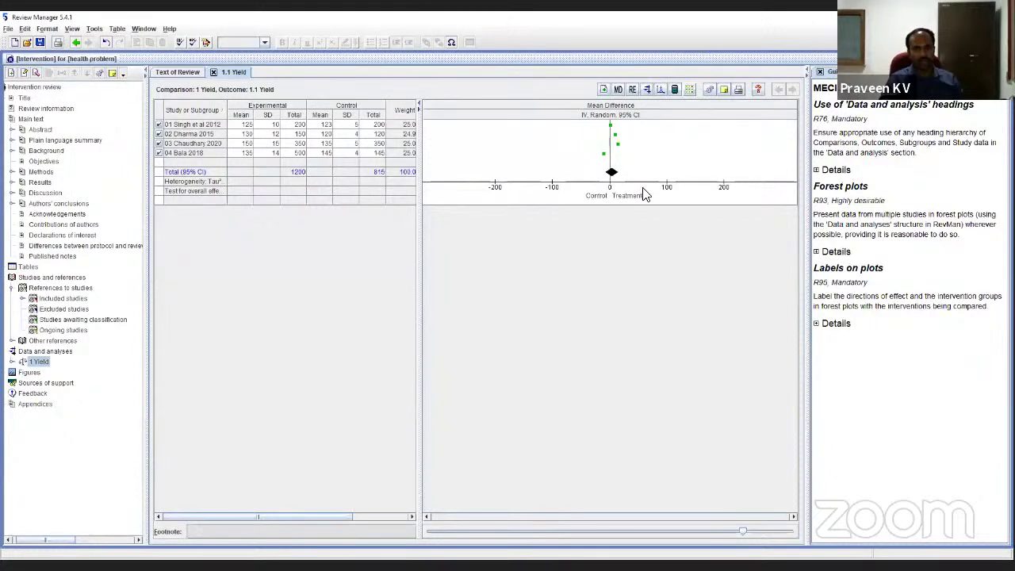
pyautogui.click(647, 90)
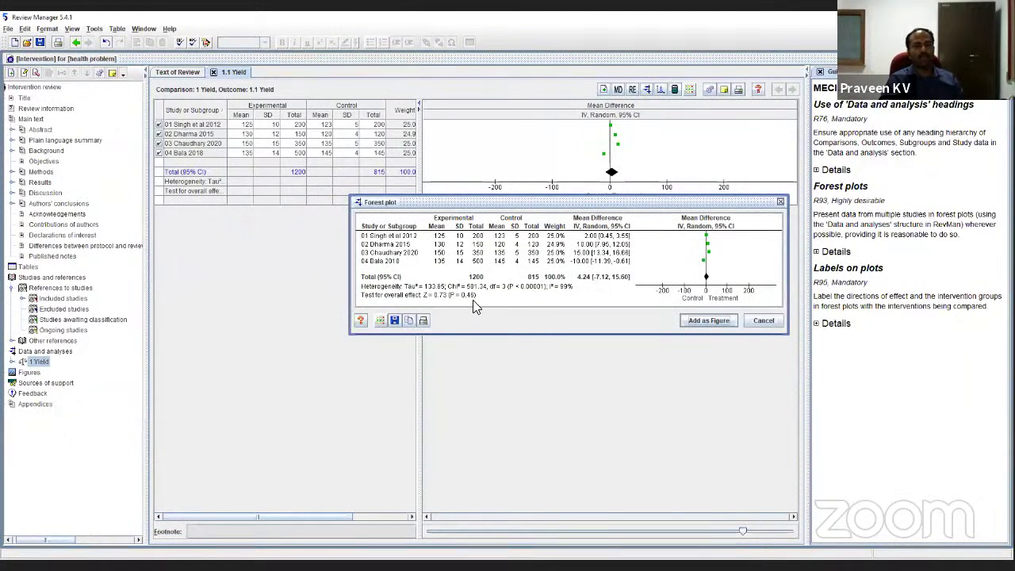
# Check the file formats available for saving the forest plot, and close the plot without saving it.
pyautogui.click(395, 320)
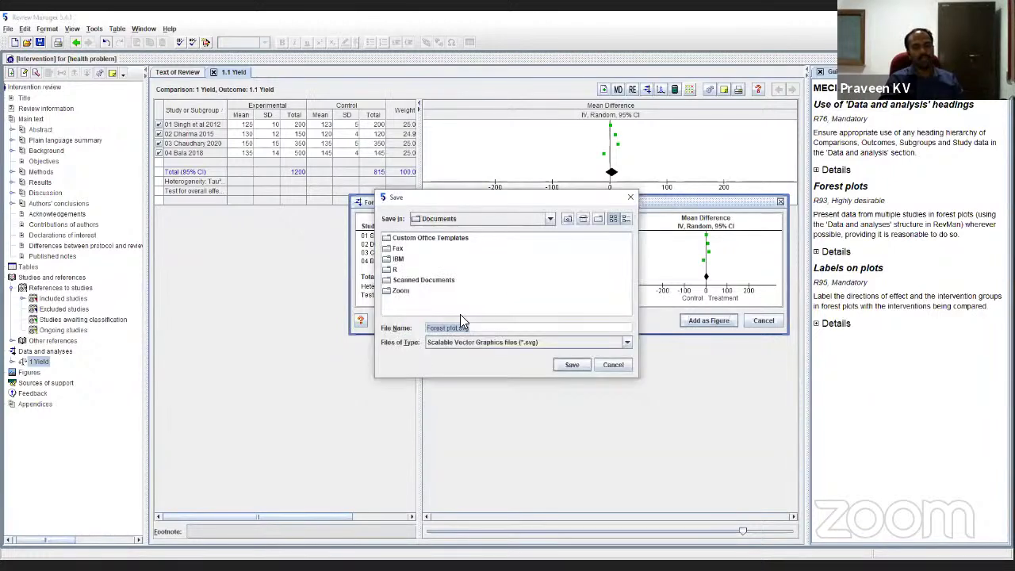
pyautogui.click(626, 343)
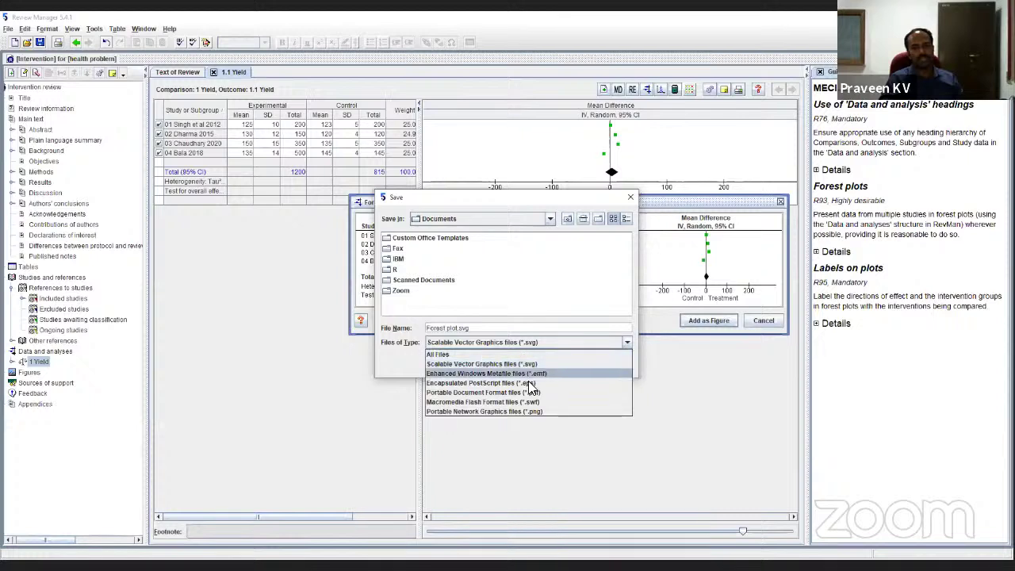
pyautogui.click(631, 198)
pyautogui.click(631, 198)
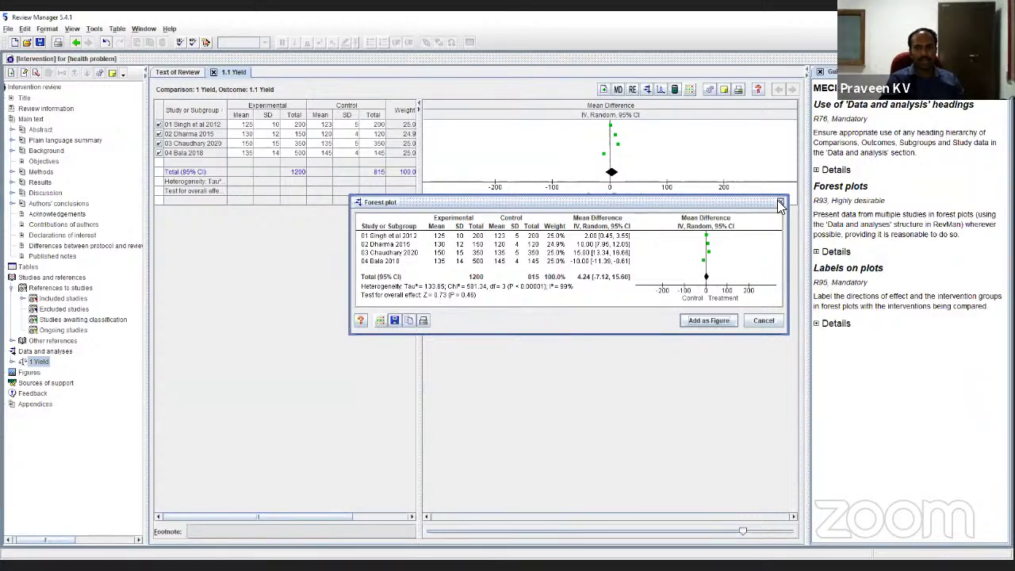
pyautogui.click(762, 321)
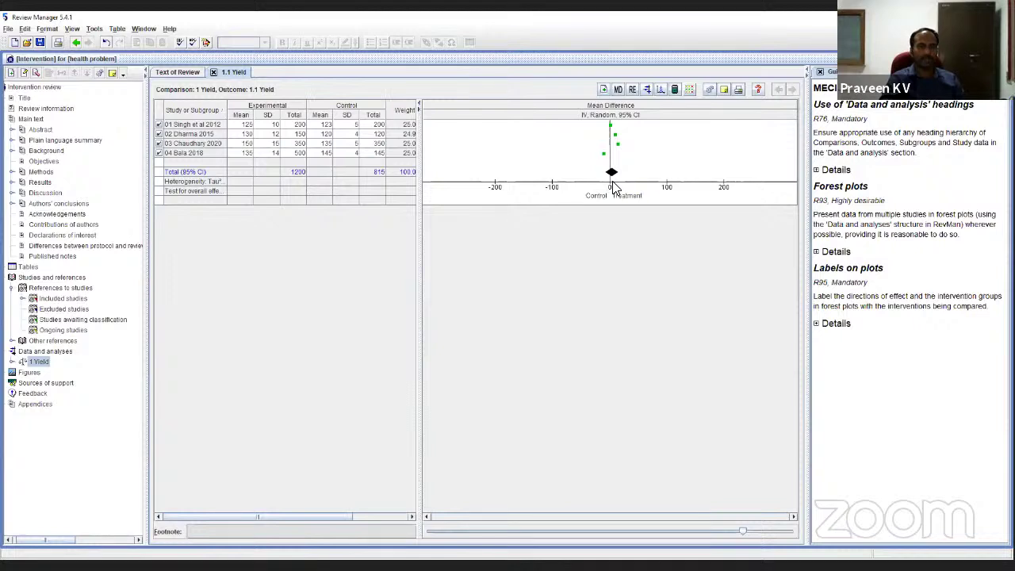
# Reopen the Yield forest plot and reposition its window to examine the mean differences, heterogeneity and overall effect.
pyautogui.click(644, 89)
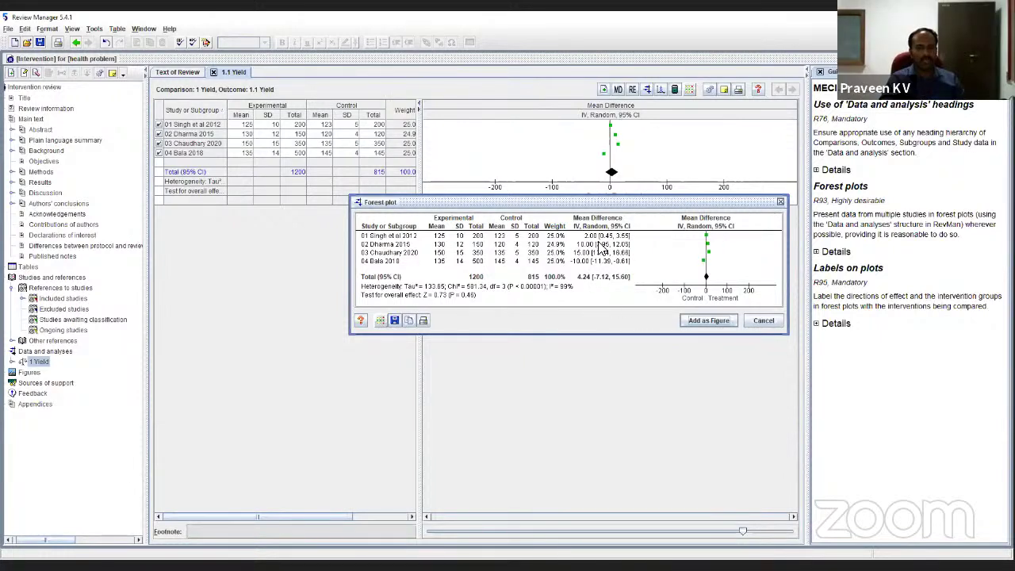
pyautogui.moveTo(652, 202); pyautogui.dragTo(656, 105)
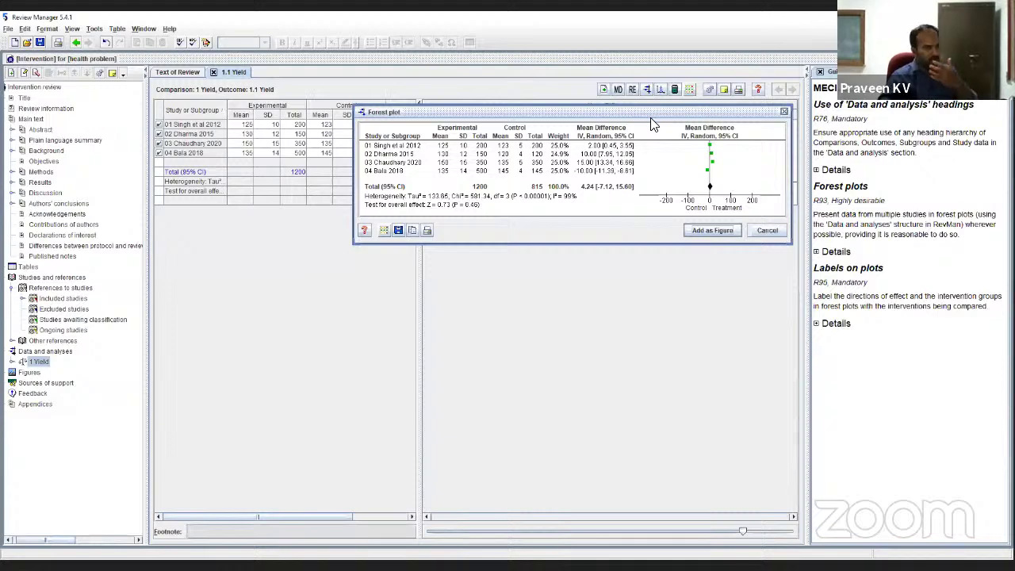
pyautogui.moveTo(638, 112); pyautogui.dragTo(635, 76)
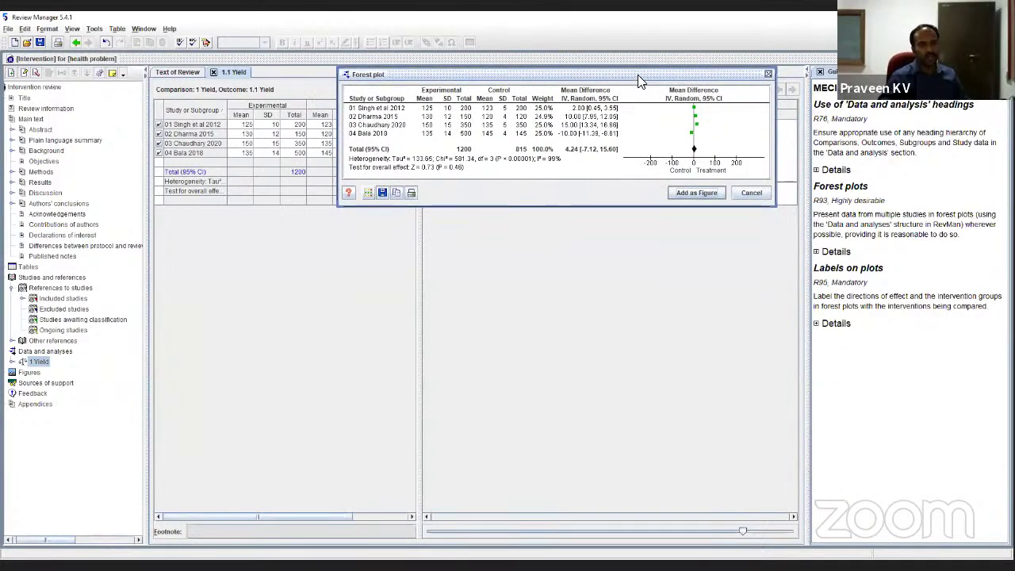
pyautogui.moveTo(637, 76); pyautogui.dragTo(622, 80)
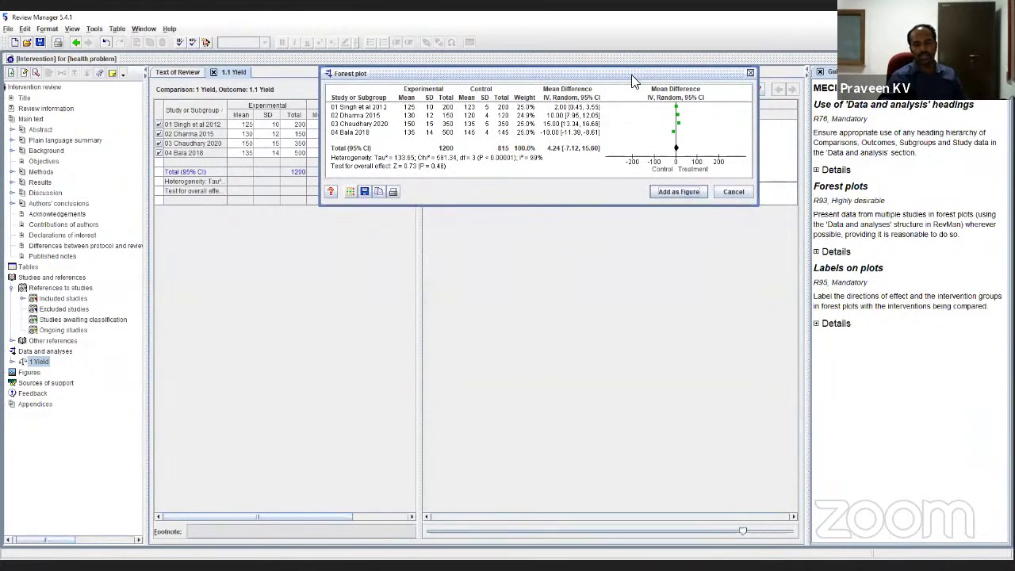